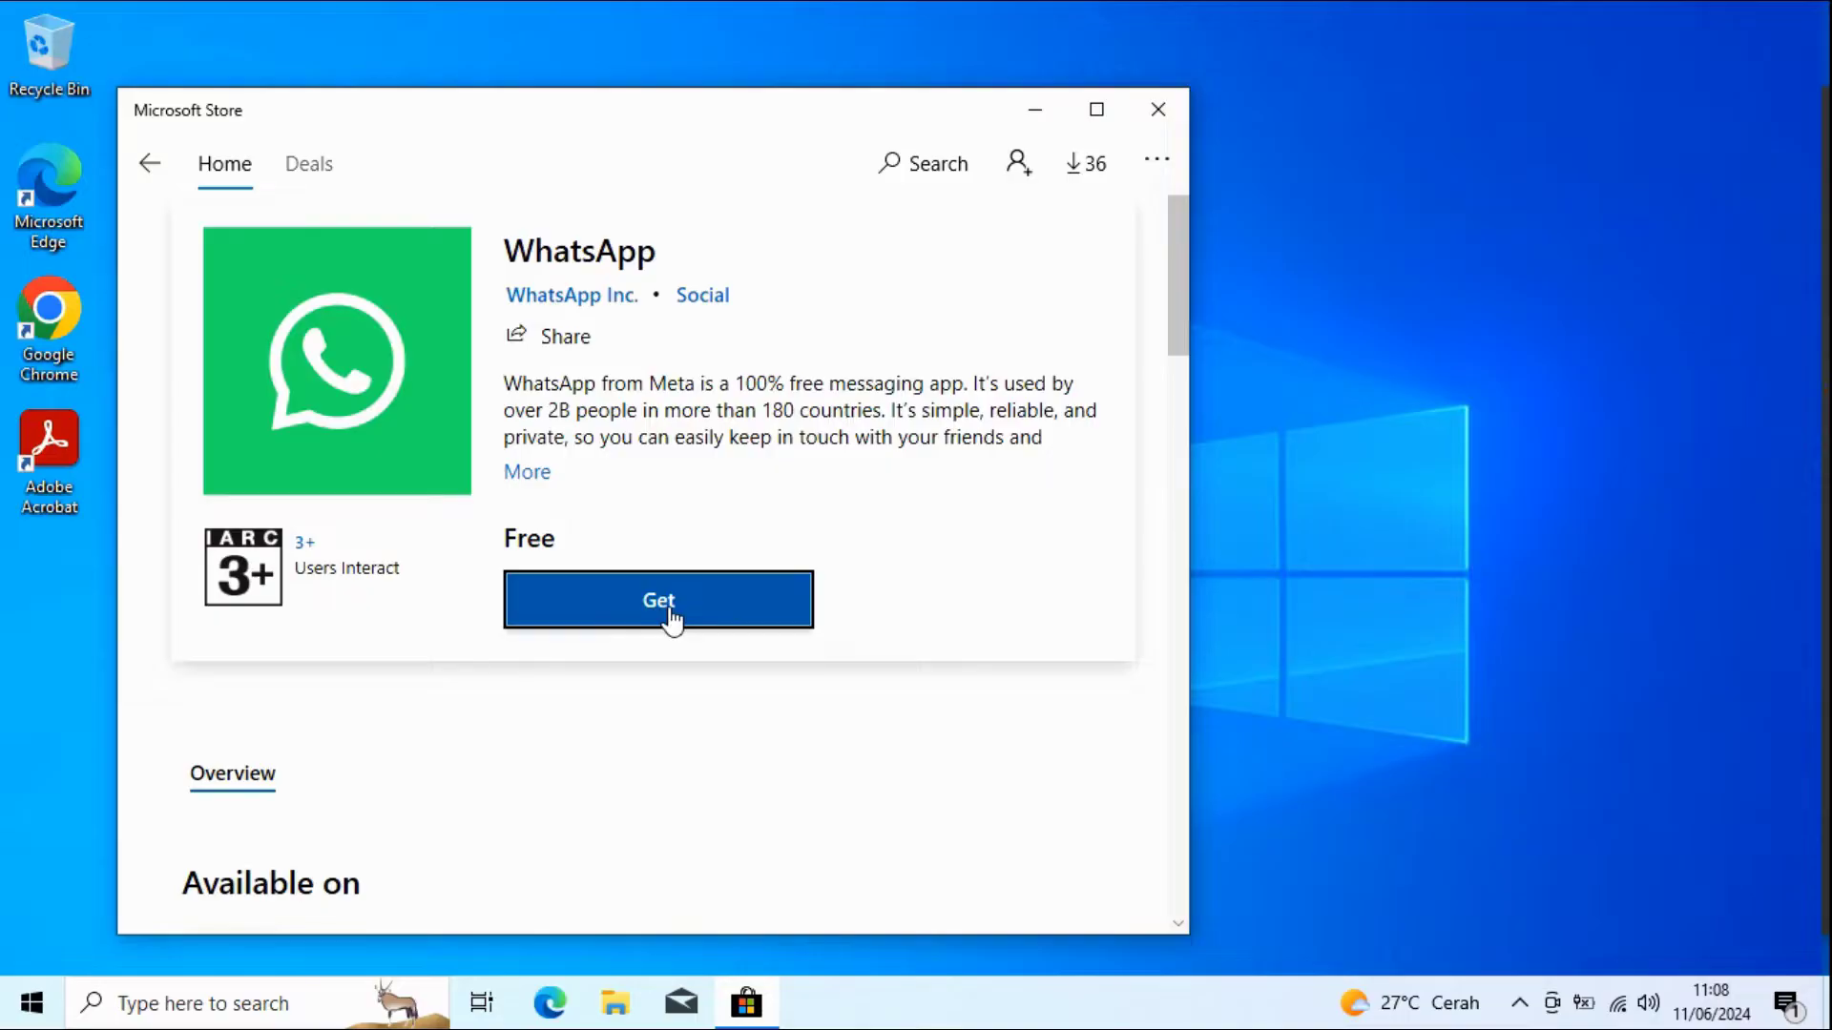
click(671, 611)
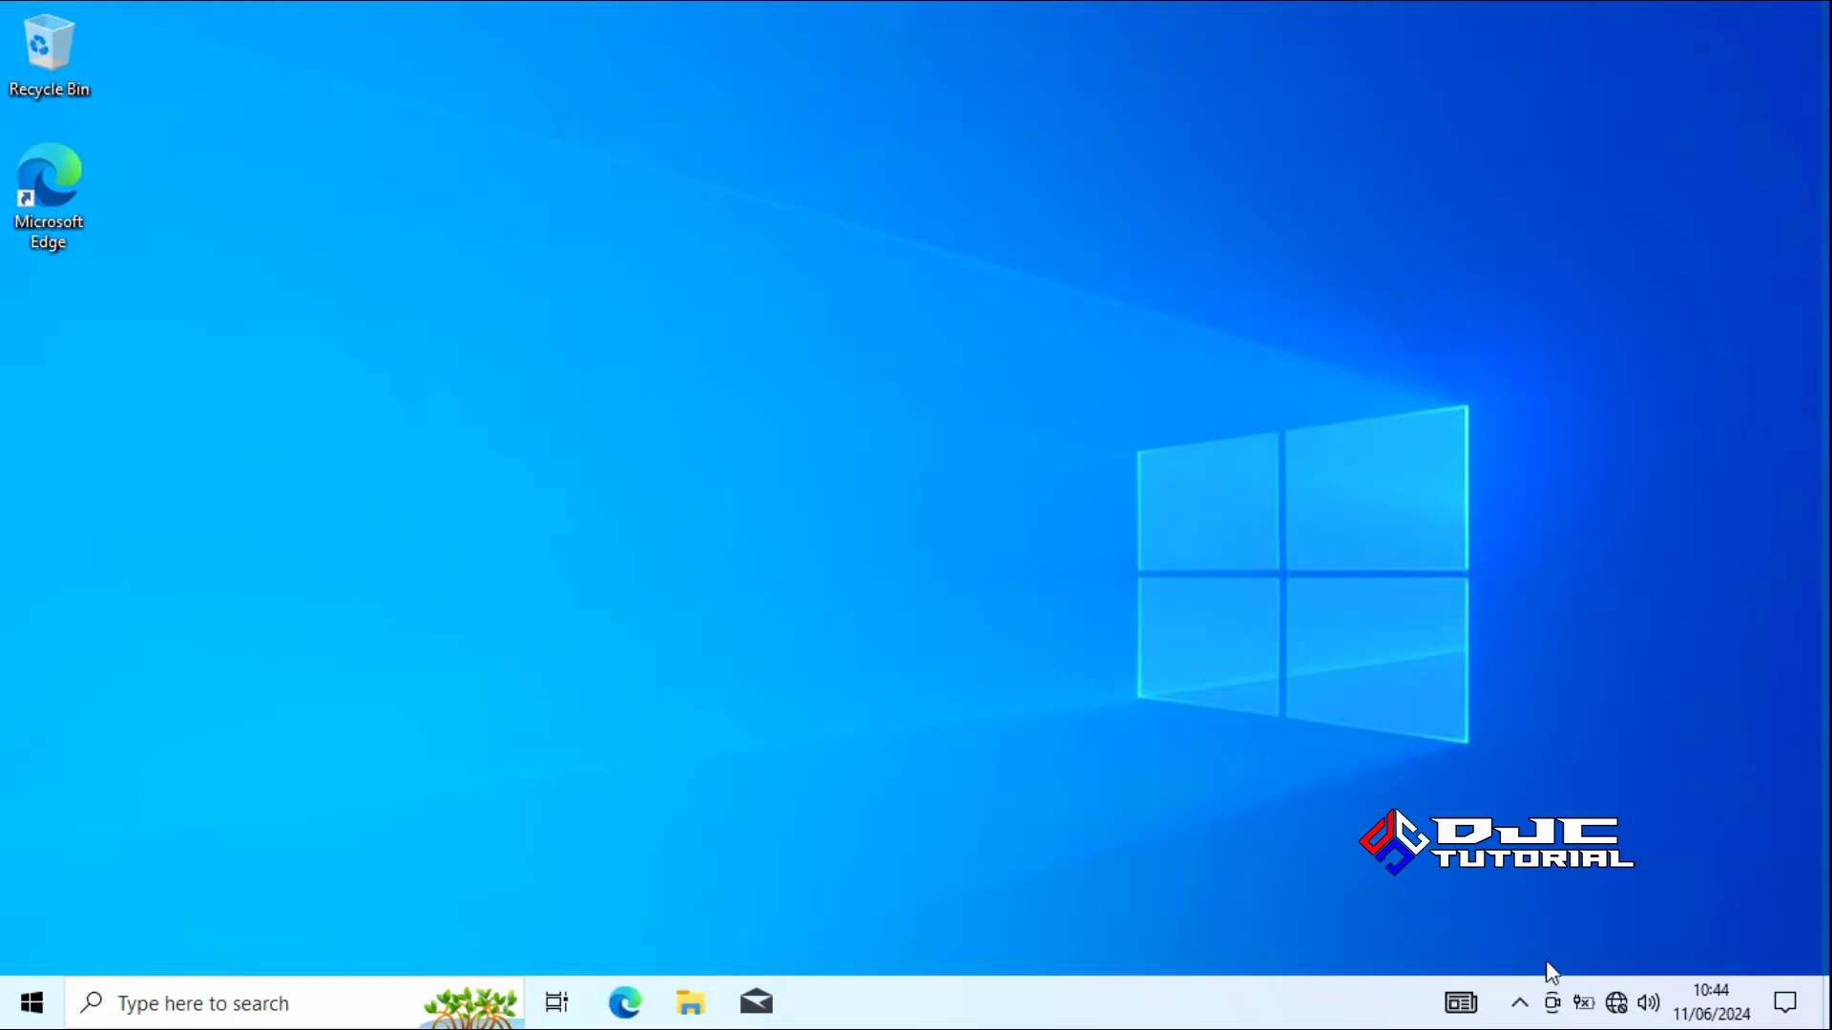
- Connect the computer to the "Duta Jaya Computers" Wi-Fi network and close the network list
click(1612, 1002)
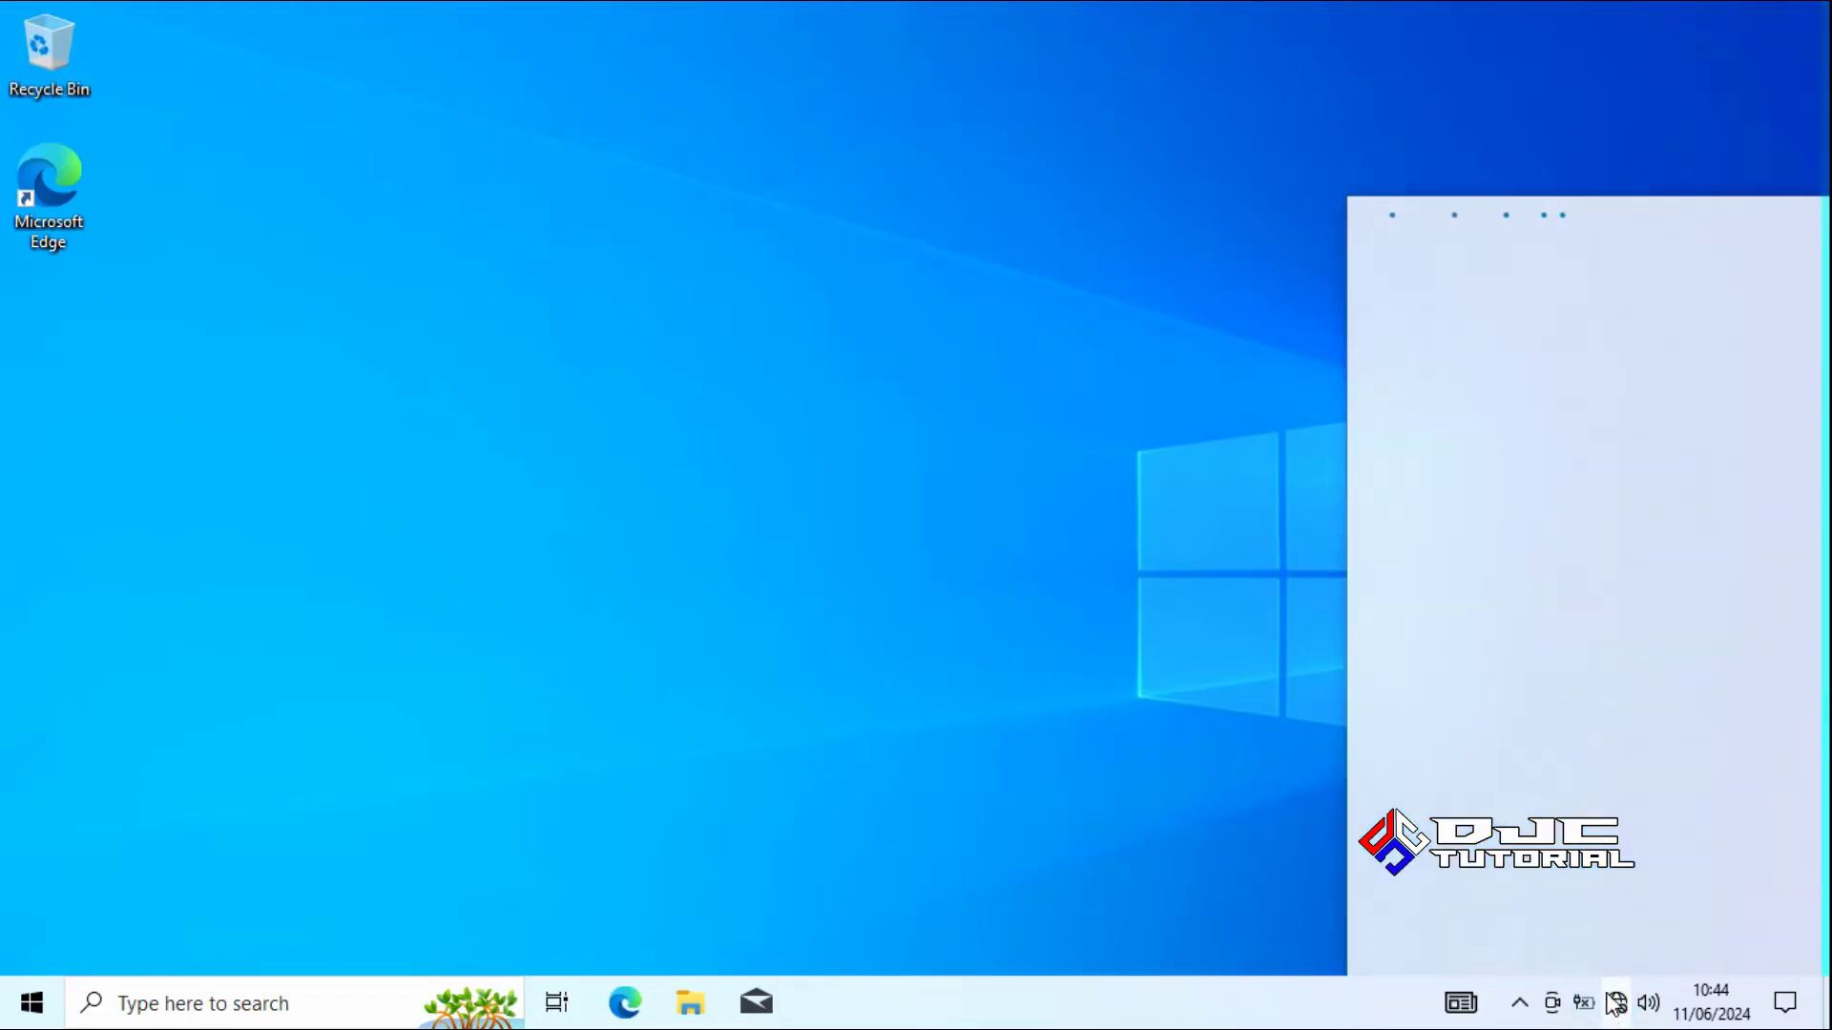
click(1503, 237)
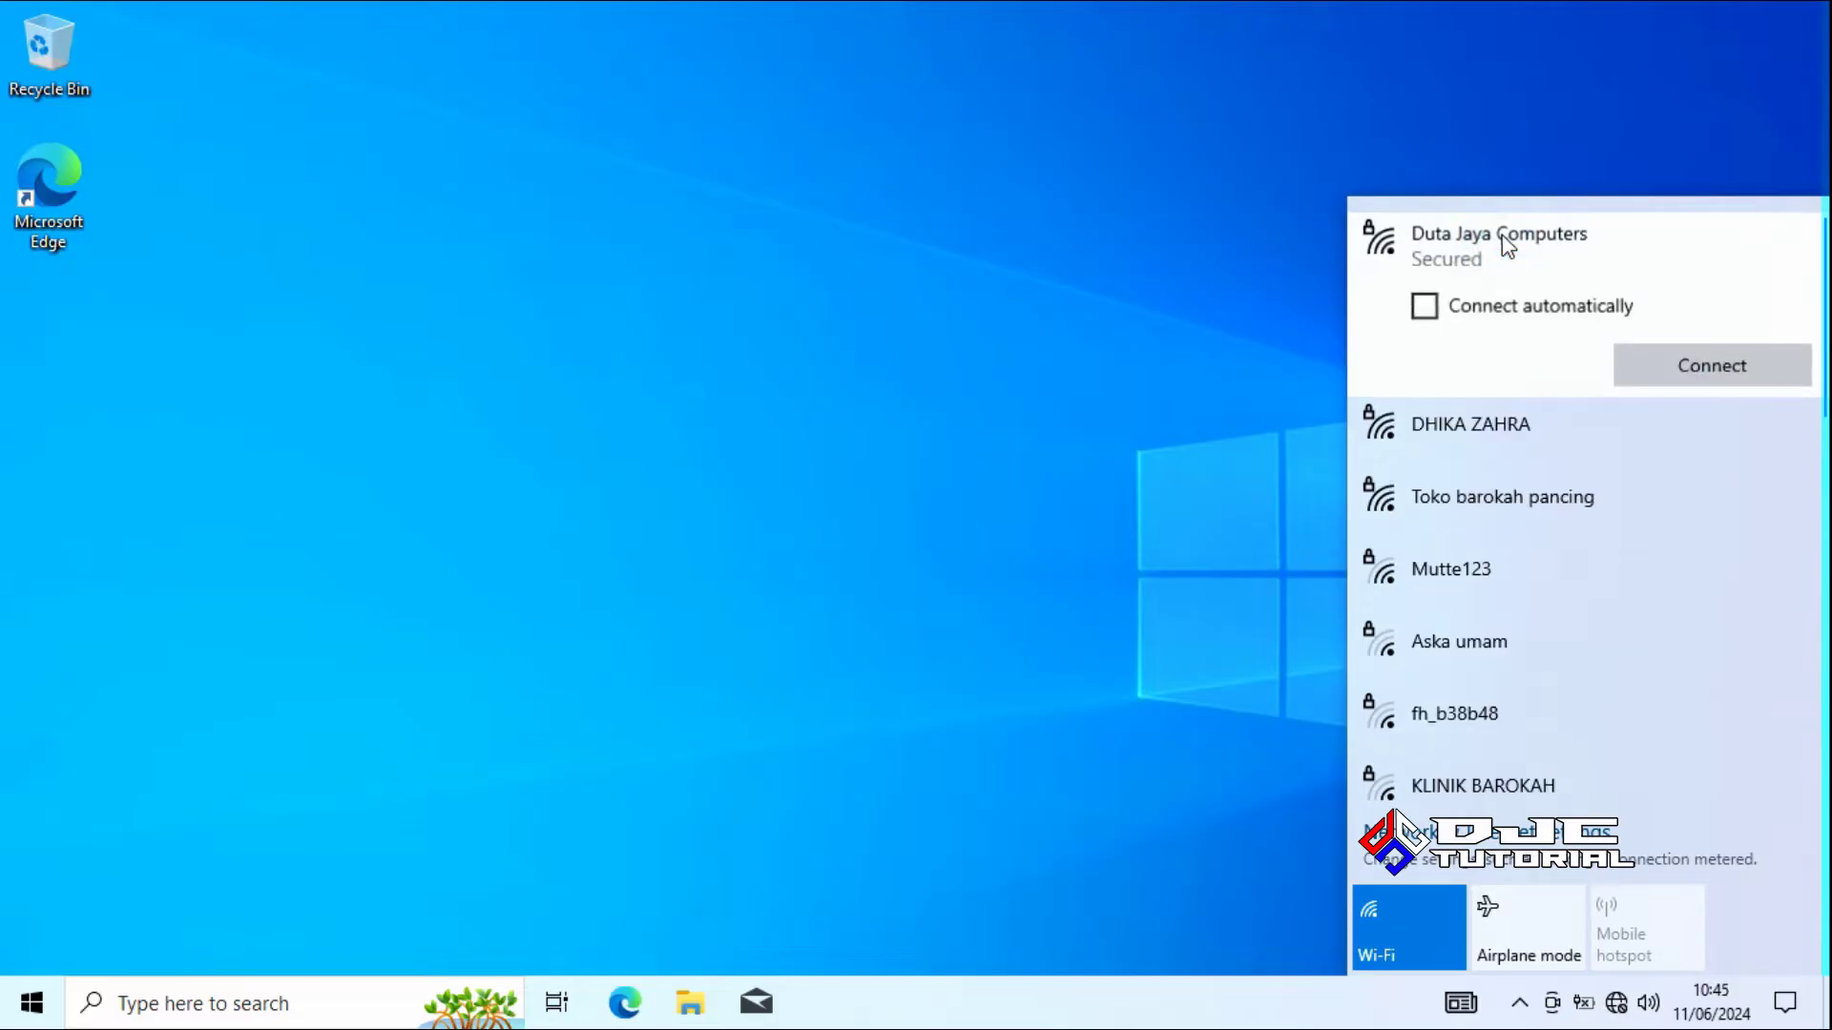
click(1670, 360)
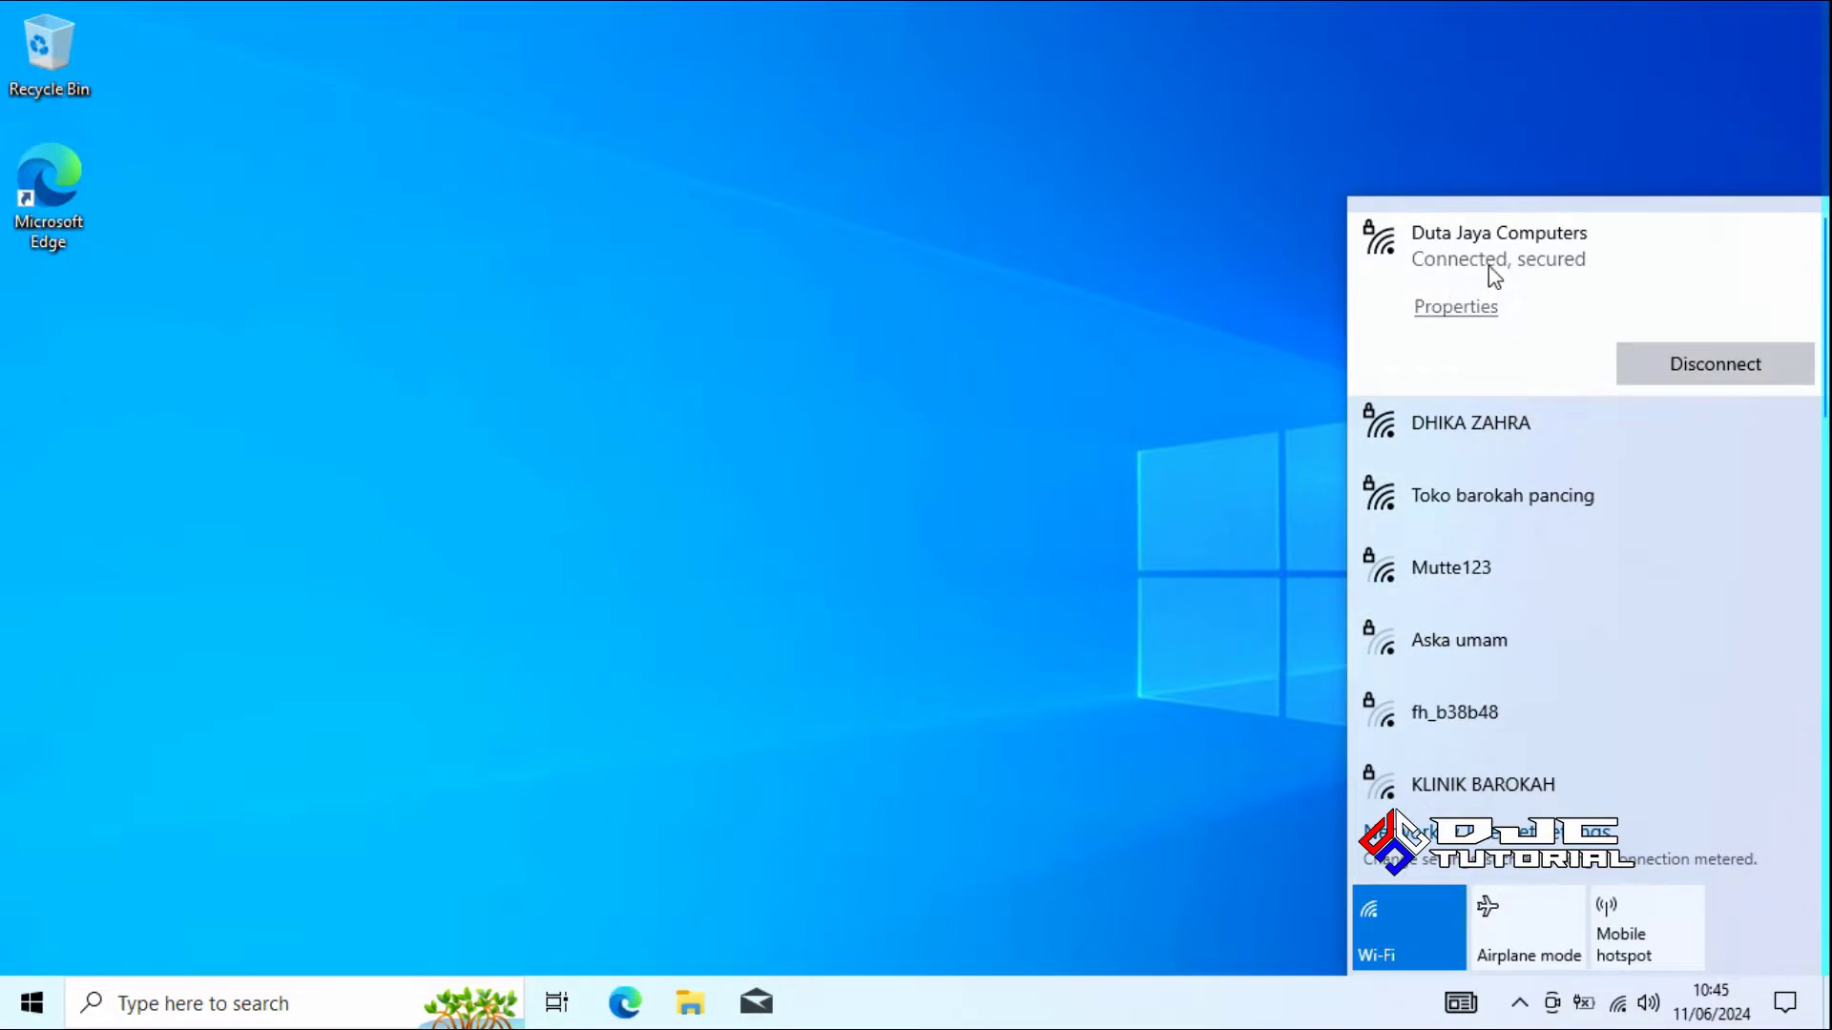
click(875, 514)
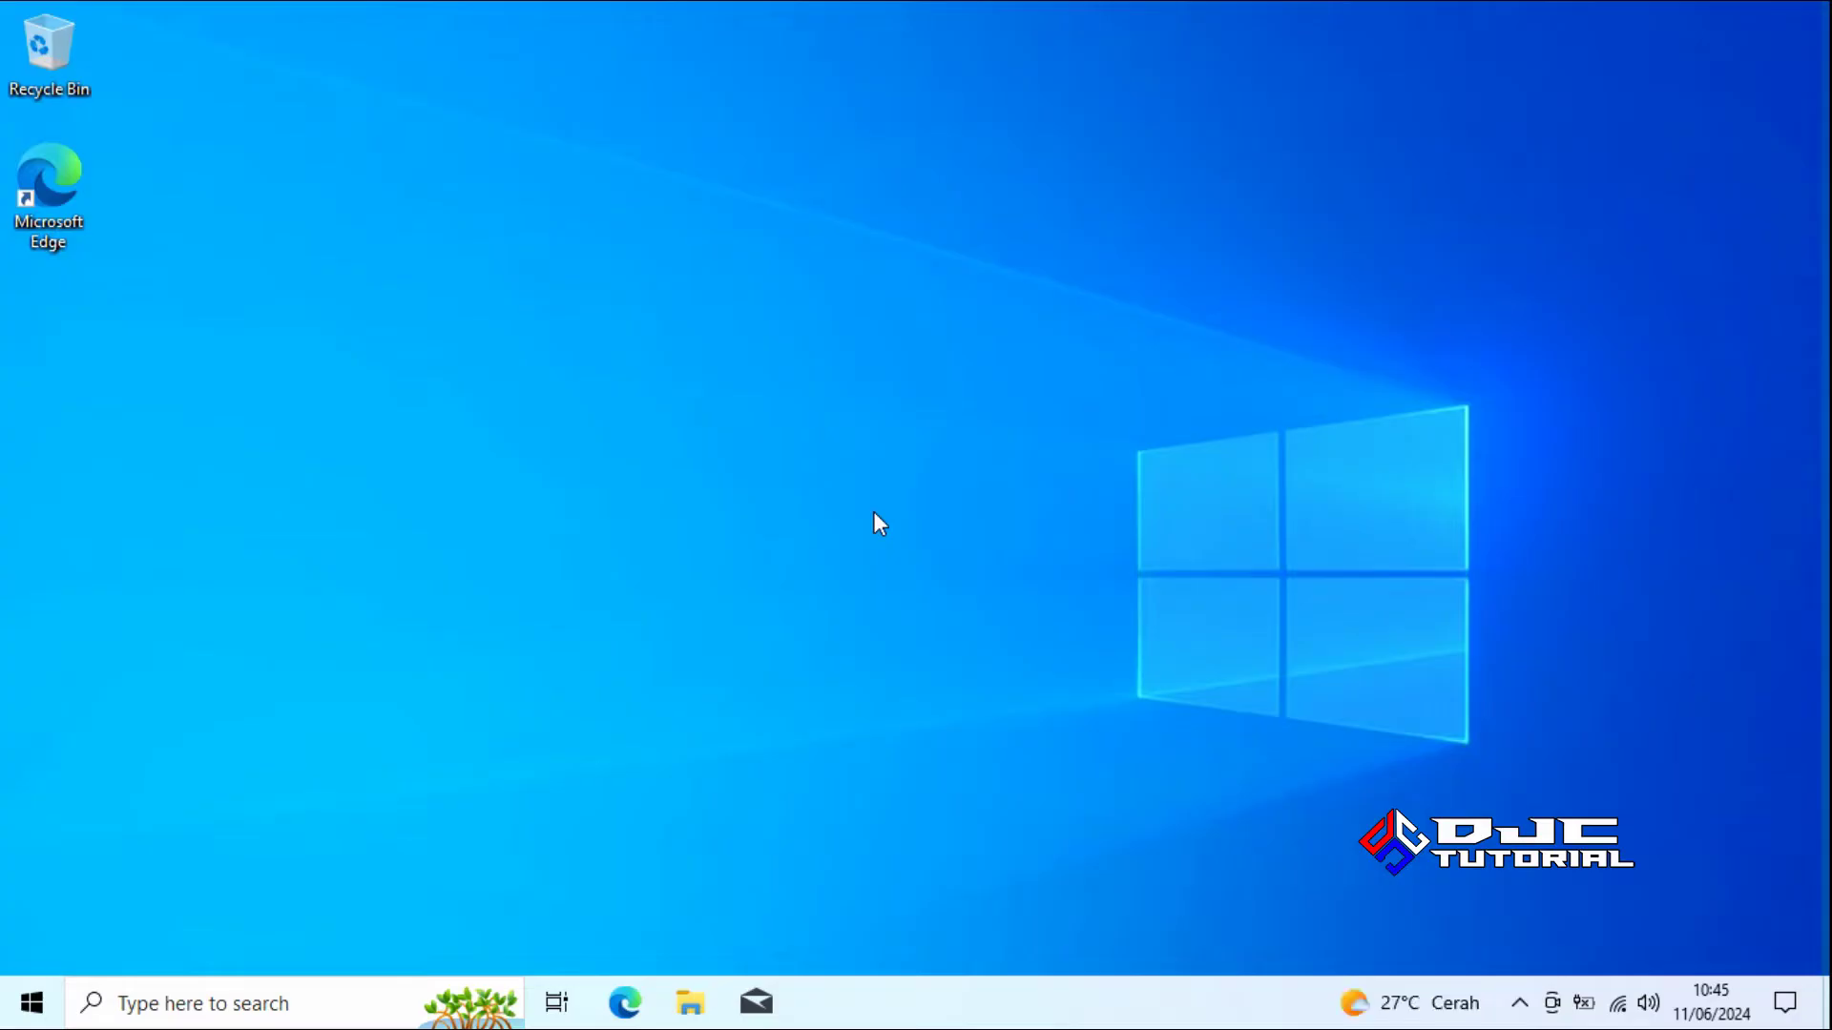
- In Microsoft Edge, search the web for "chrome download" and download the Chrome installer from Google's official Chrome page
double_click(78, 208)
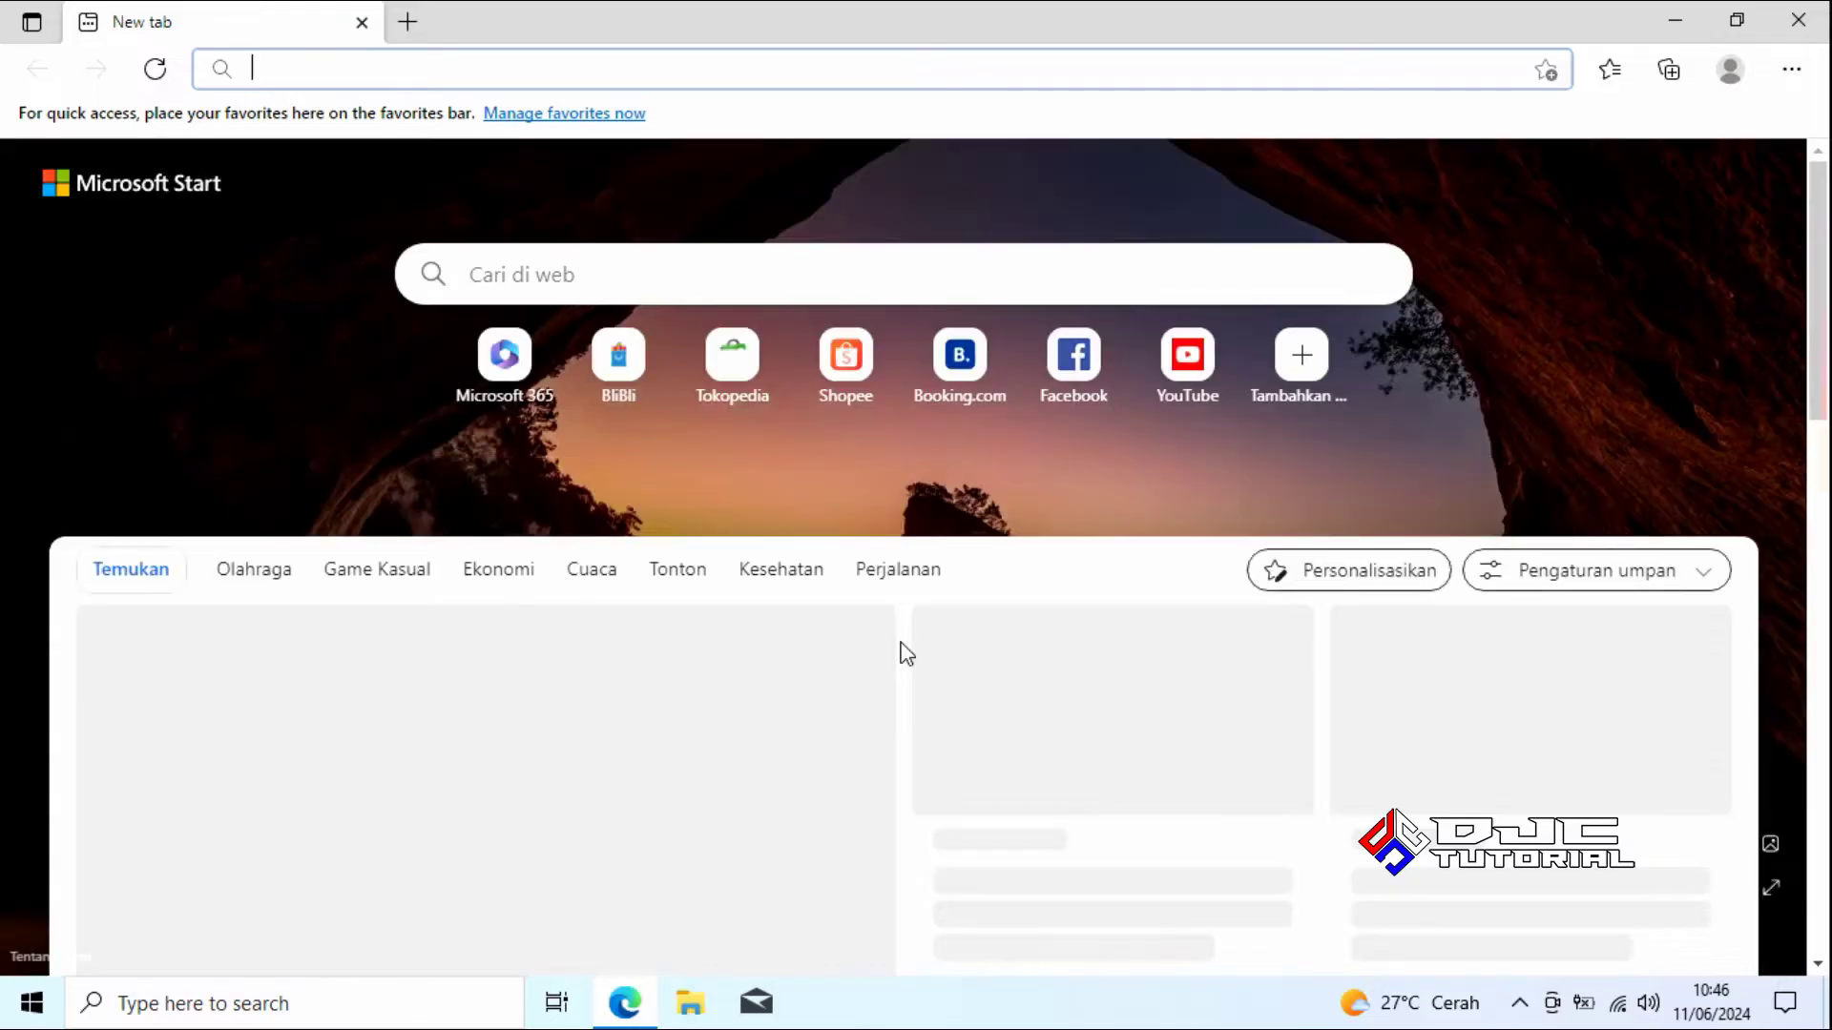
click(866, 266)
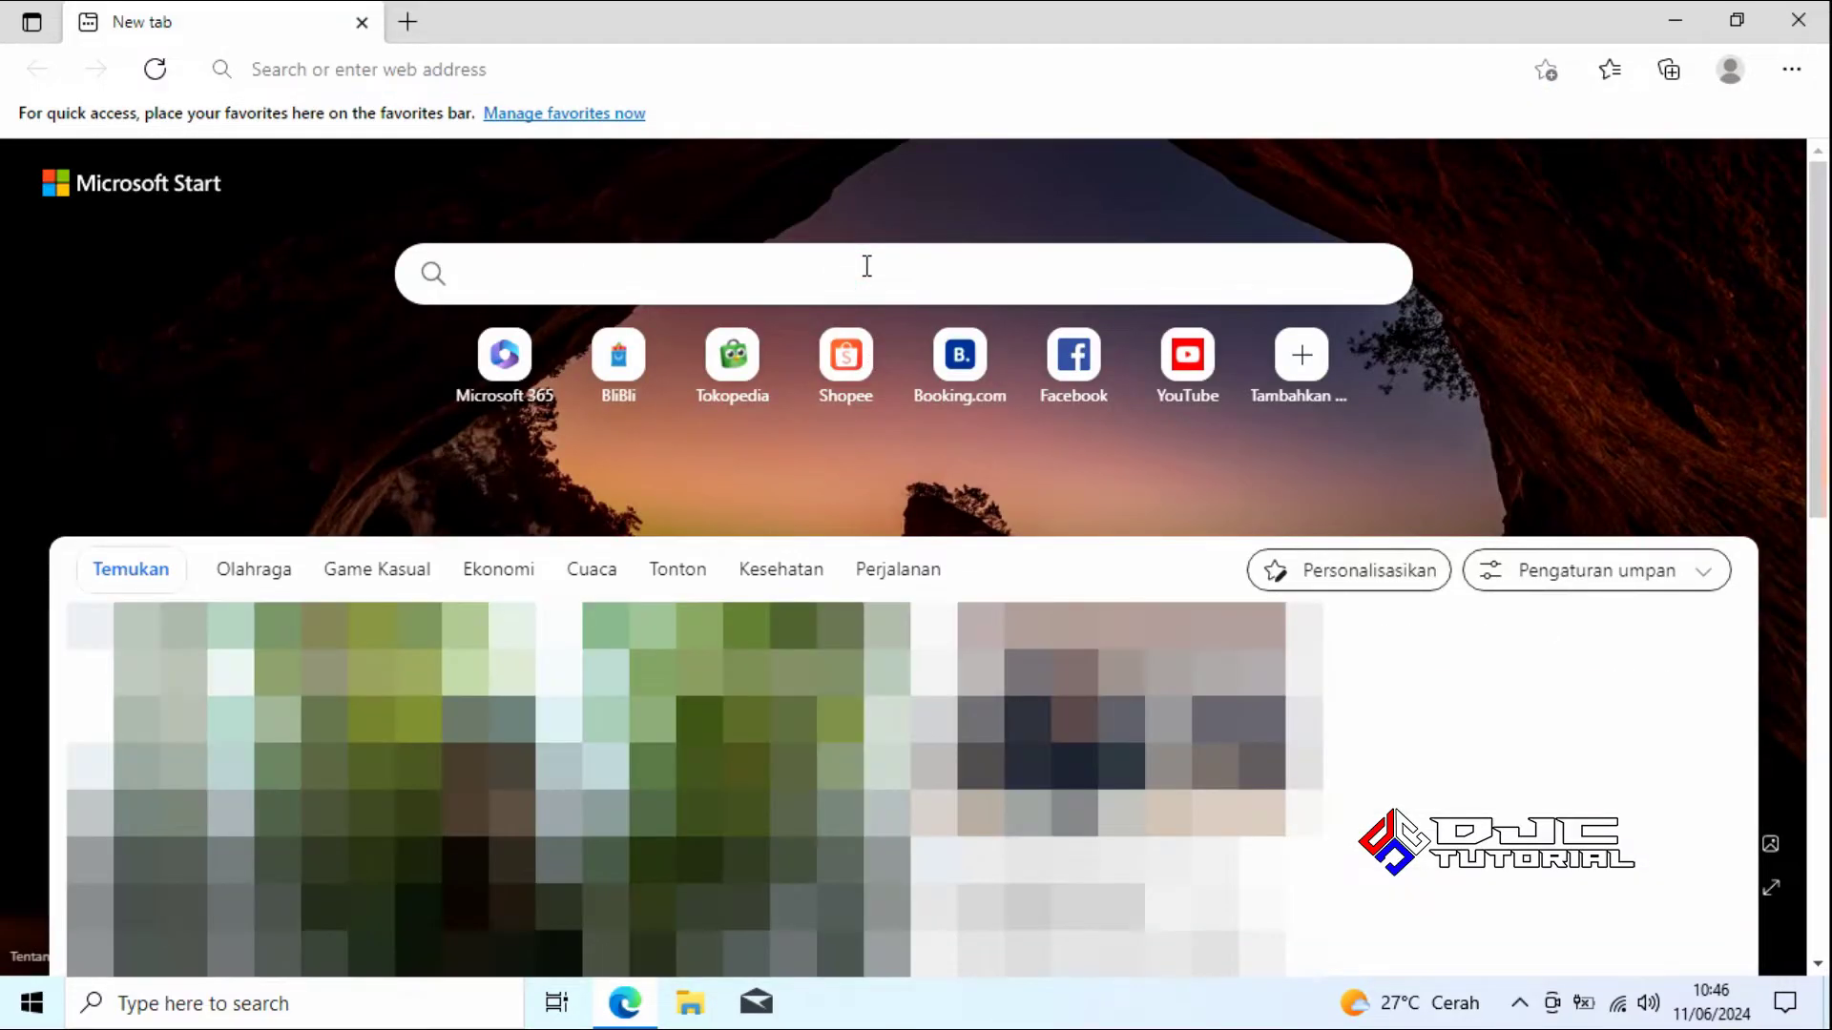
text(chrome)
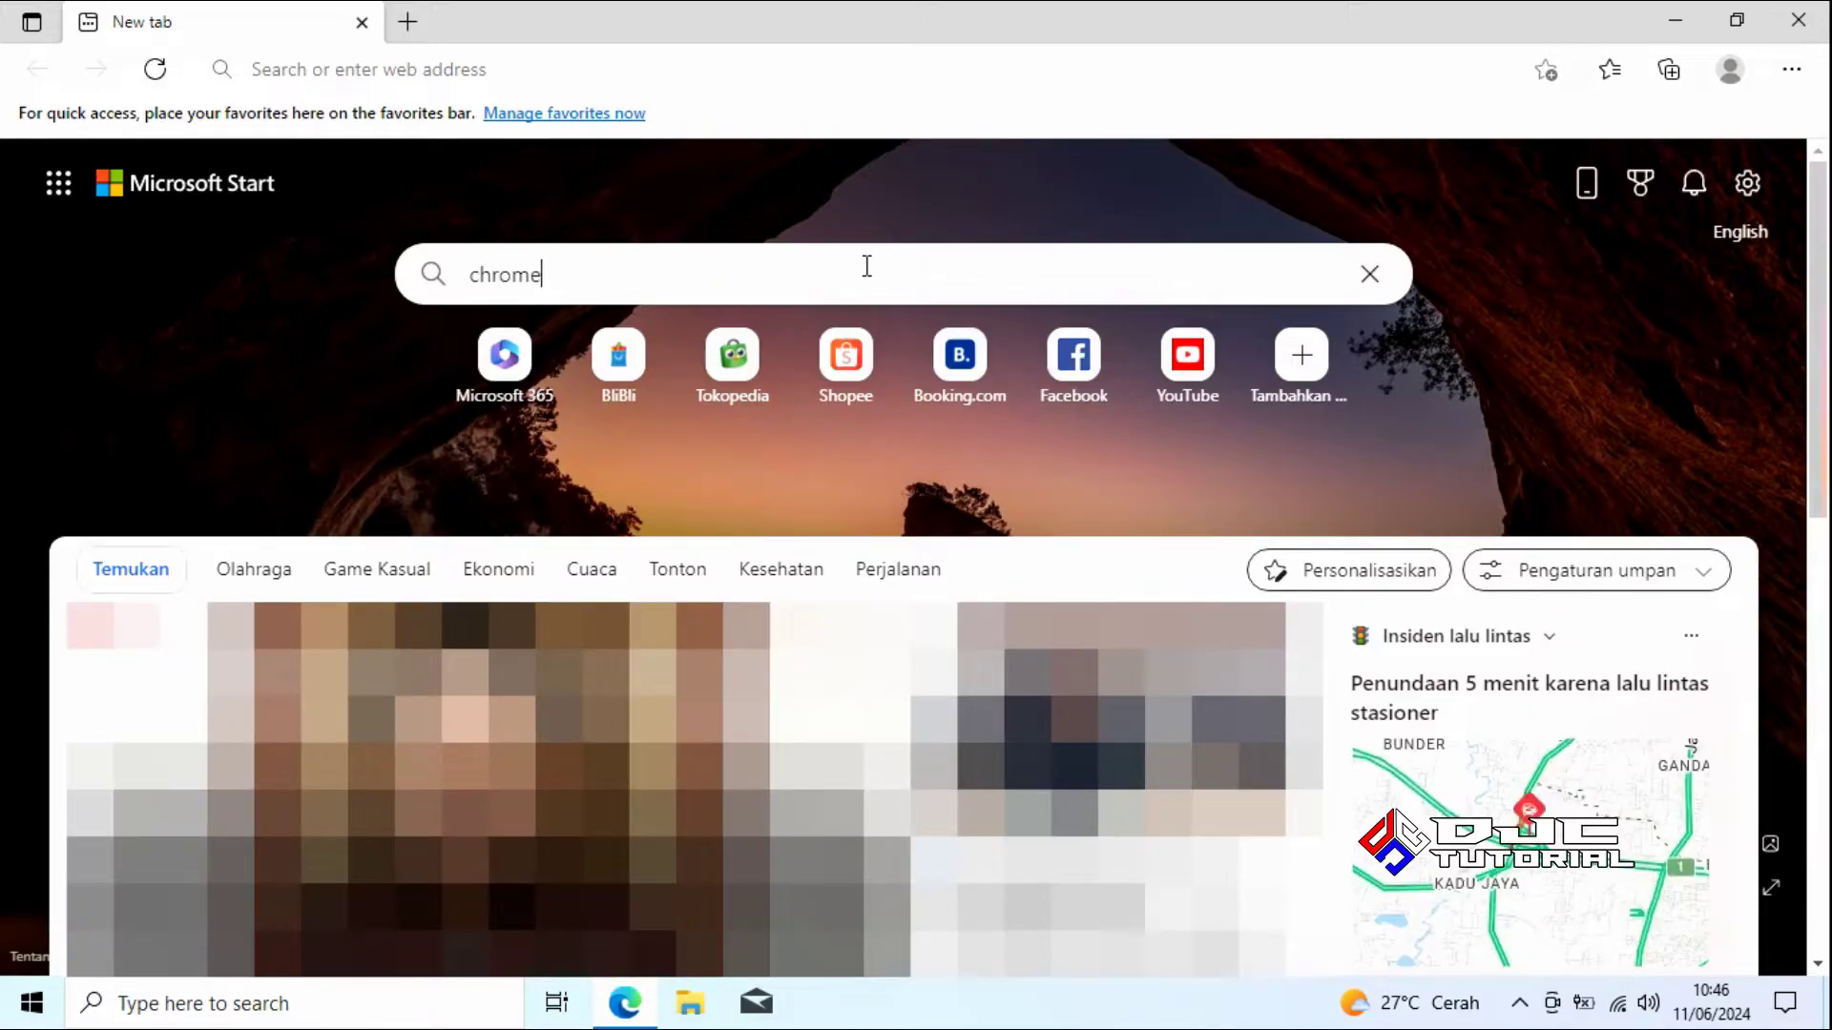
text( download)
key(Return)
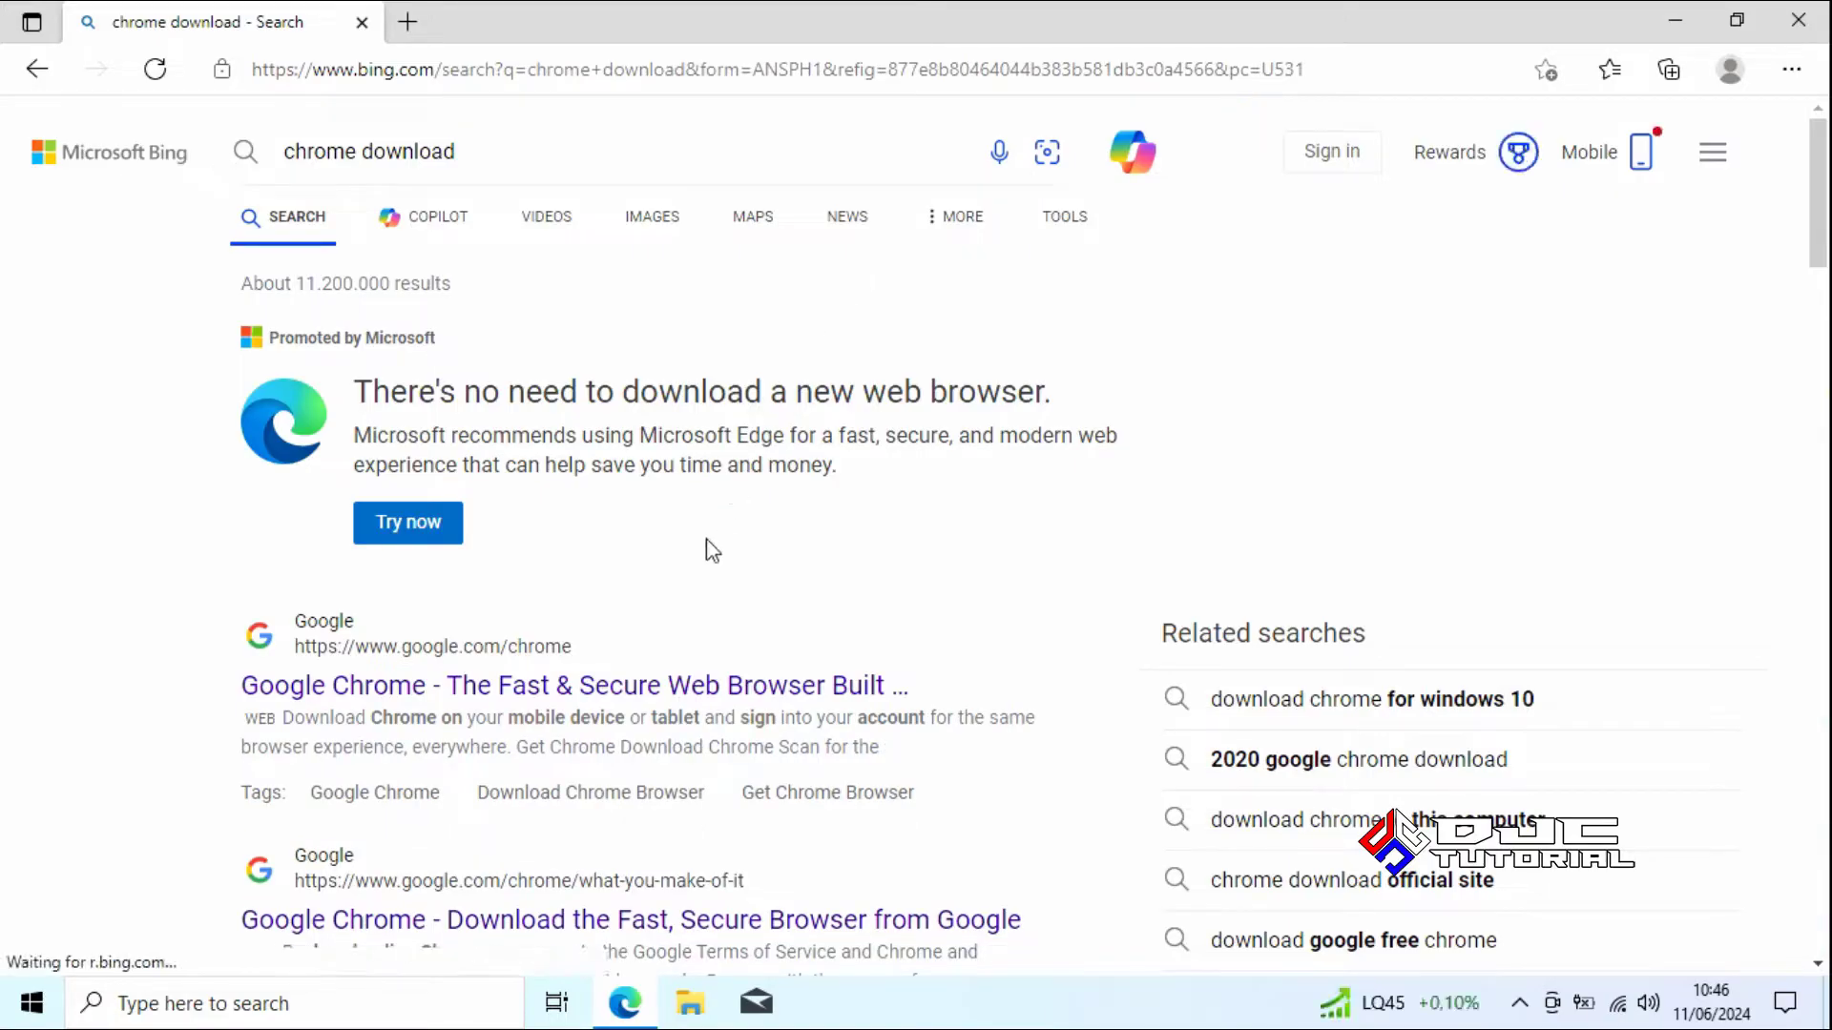
click(616, 708)
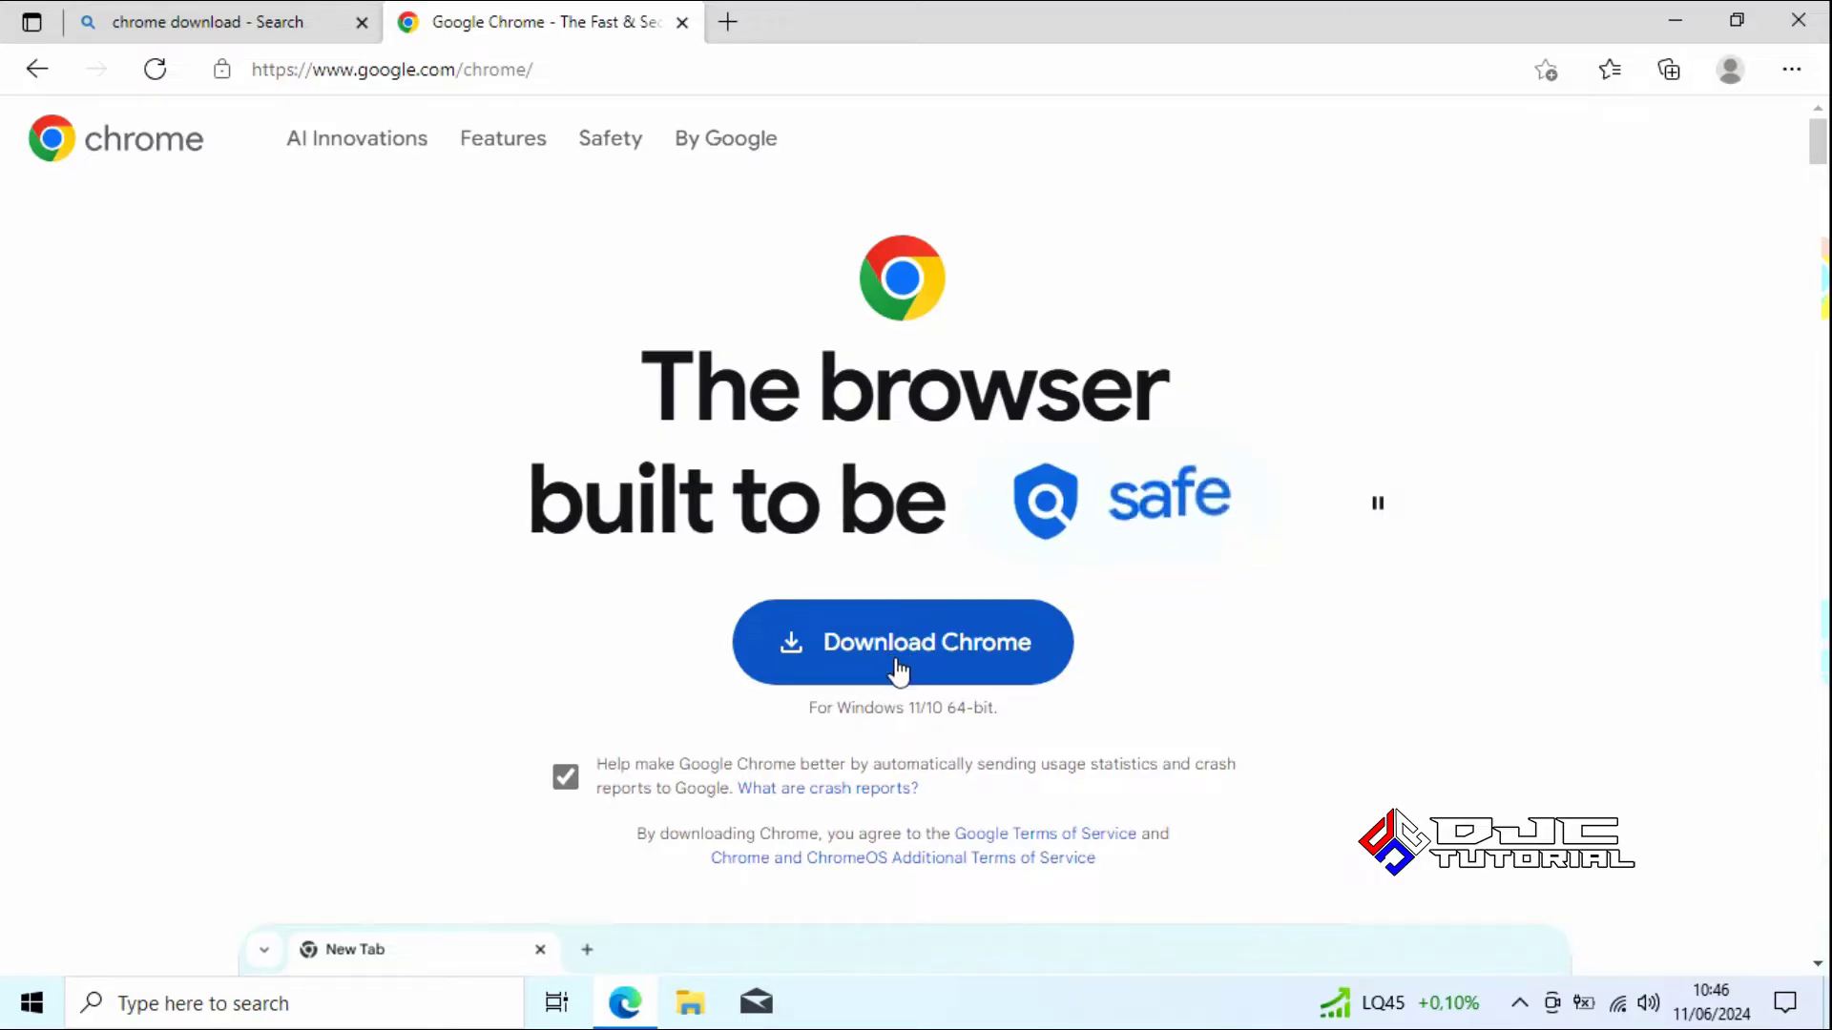
click(895, 673)
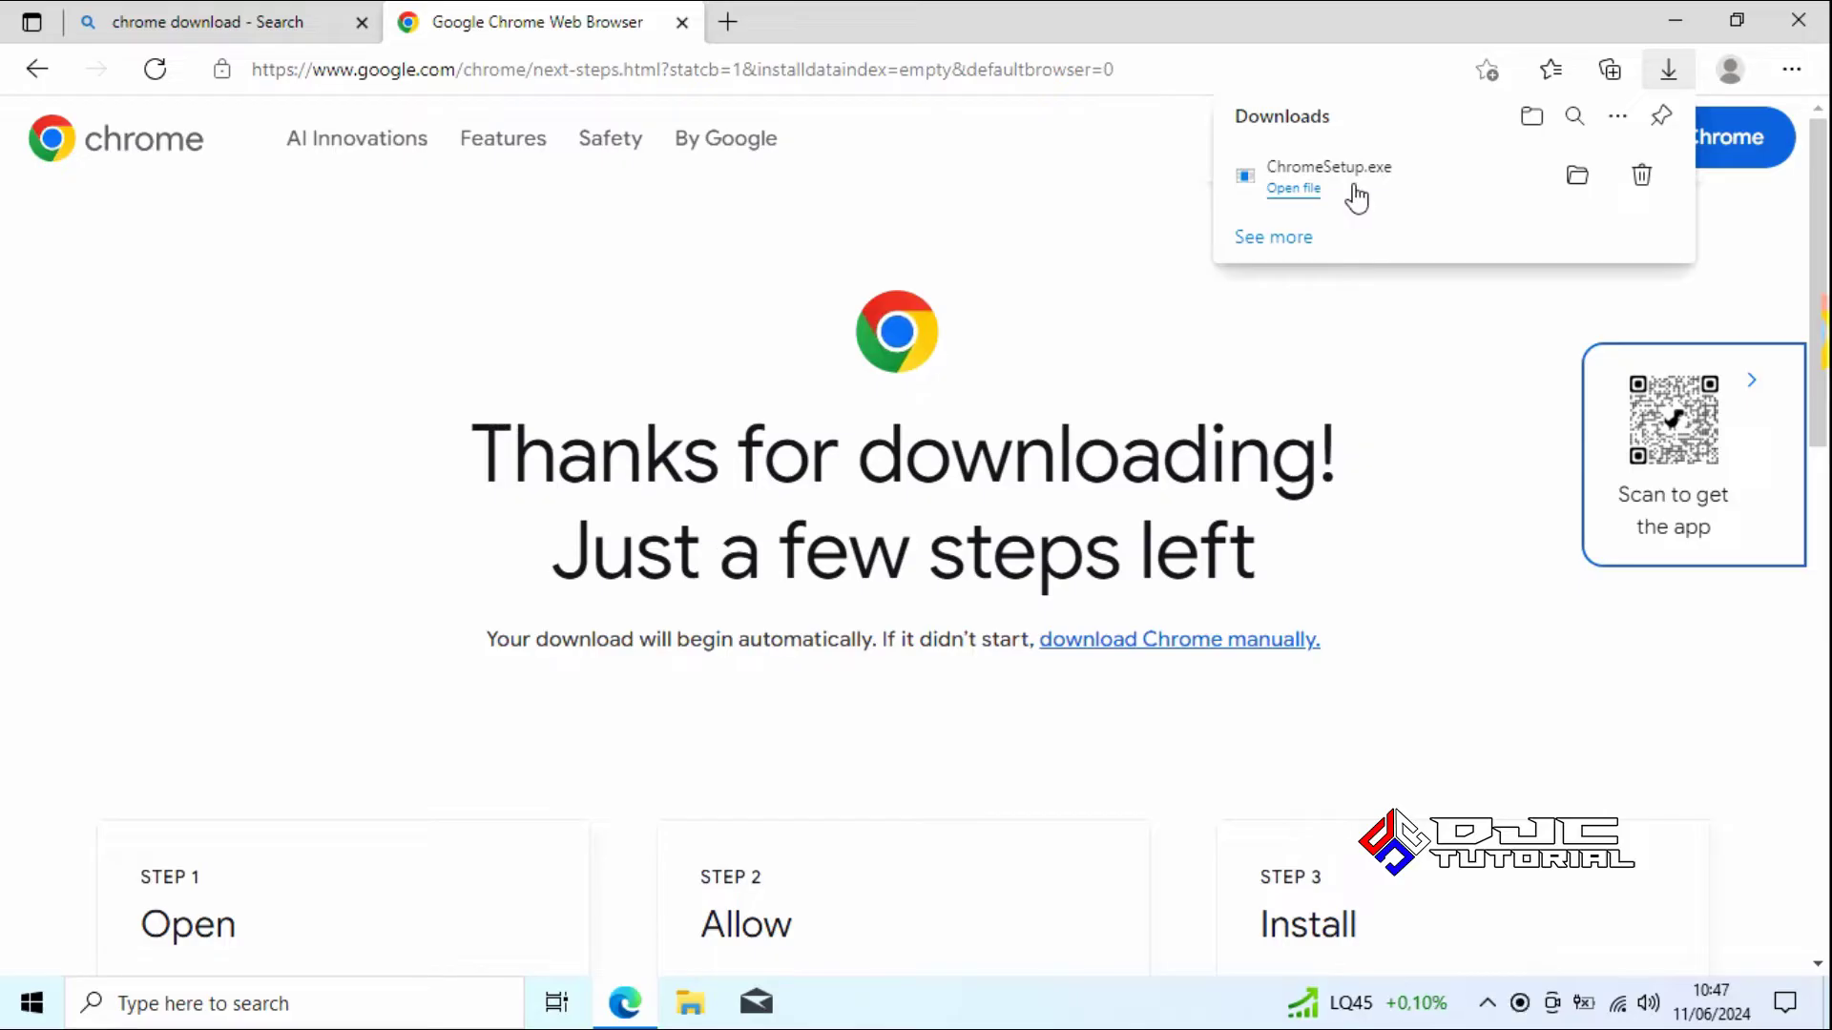
- Run the downloaded ChromeSetup.exe with permission to make changes to the device, and close Microsoft Edge
right_click(1356, 195)
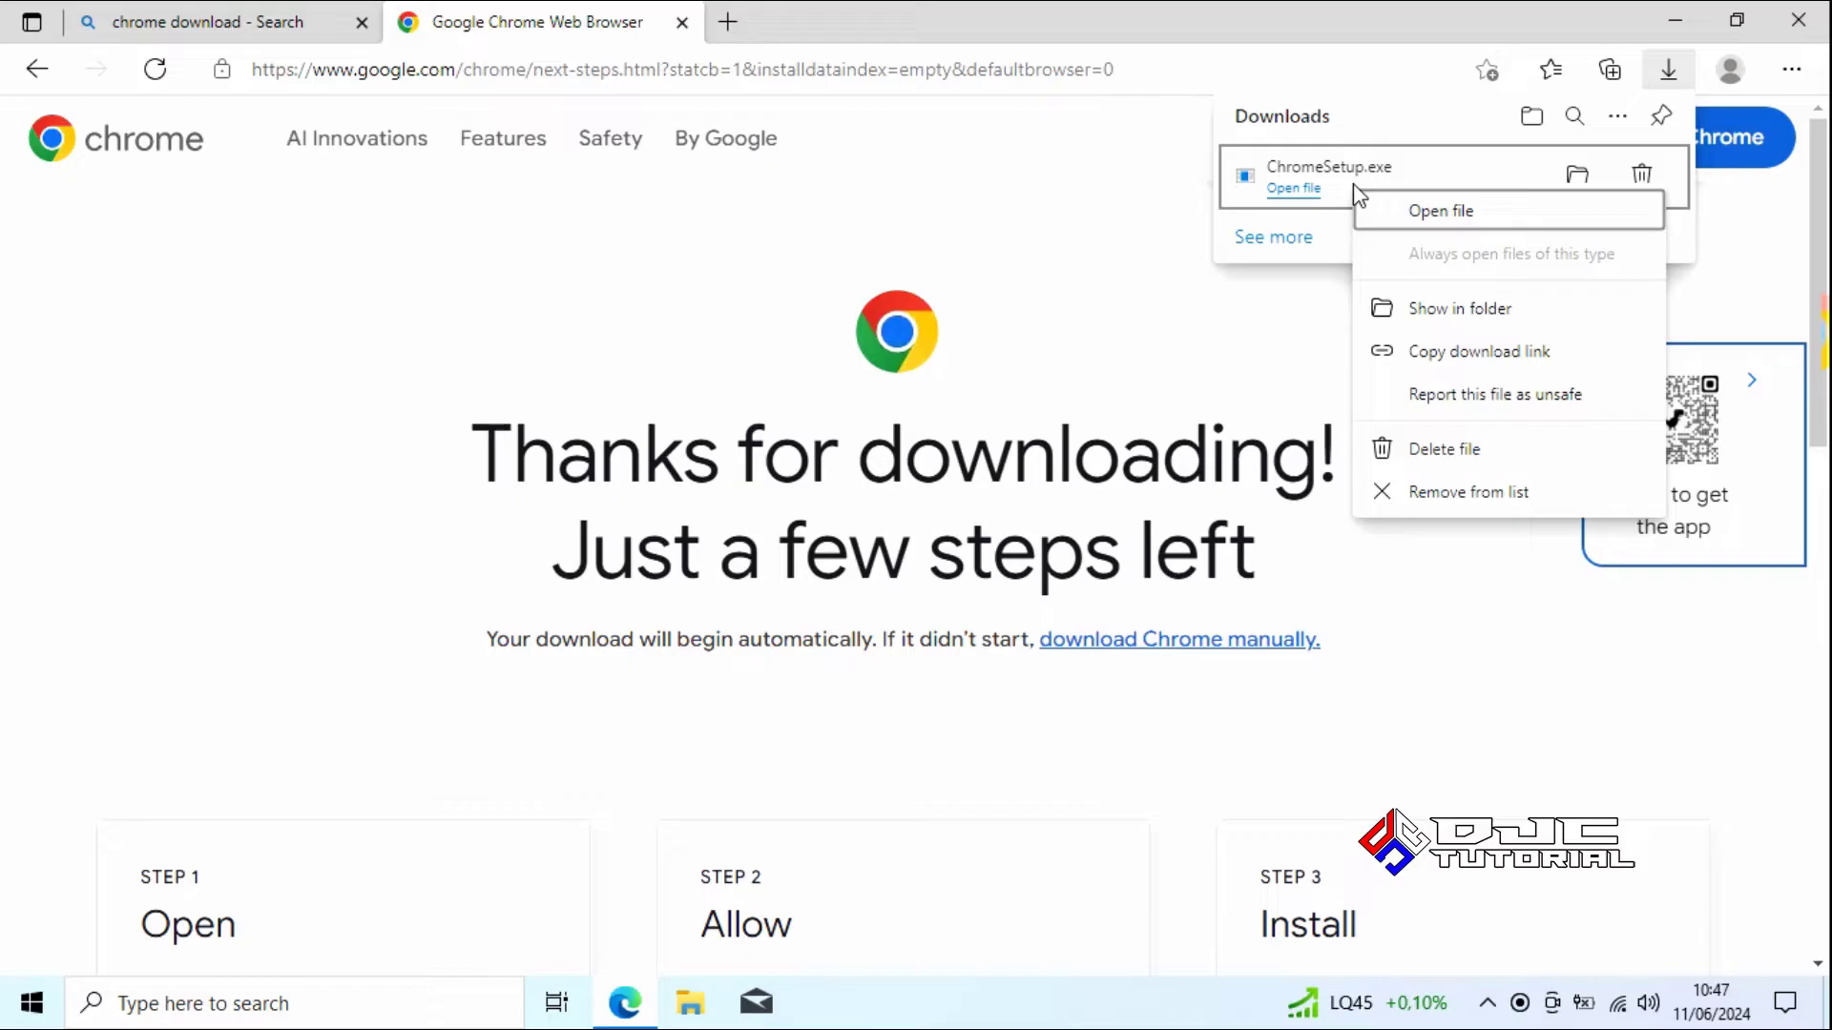
click(1418, 214)
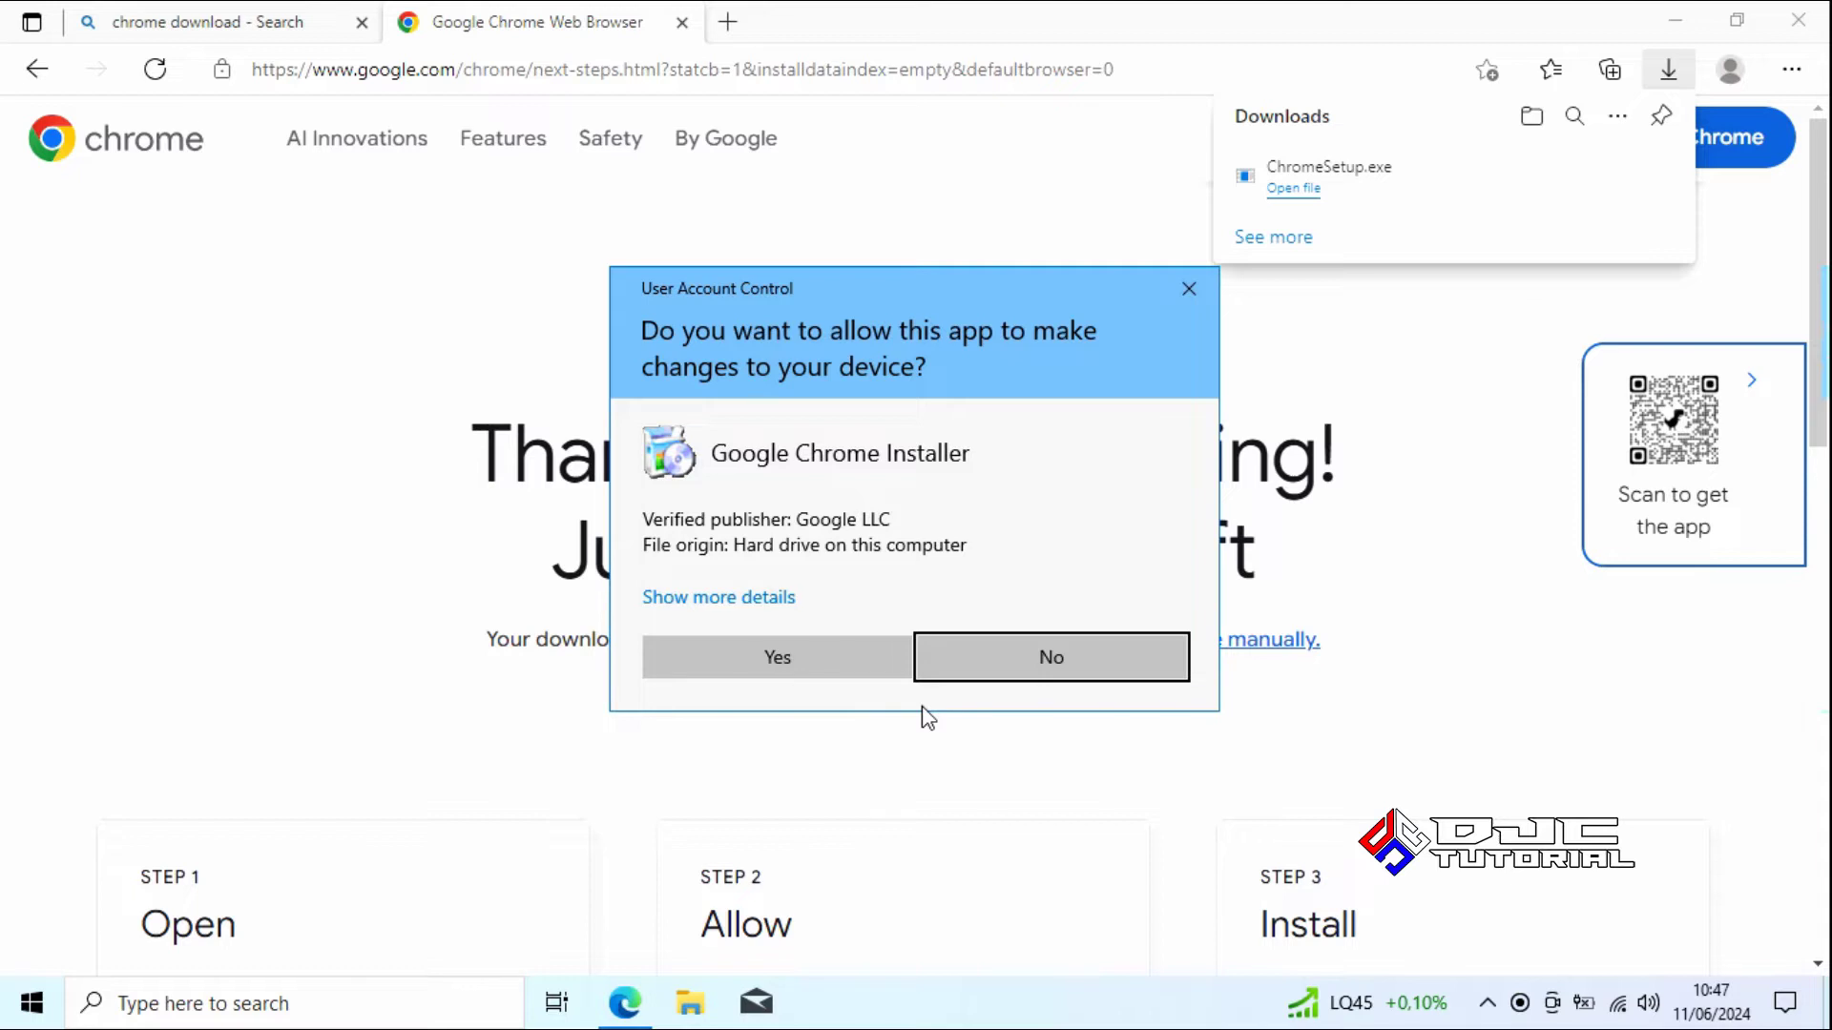
click(844, 667)
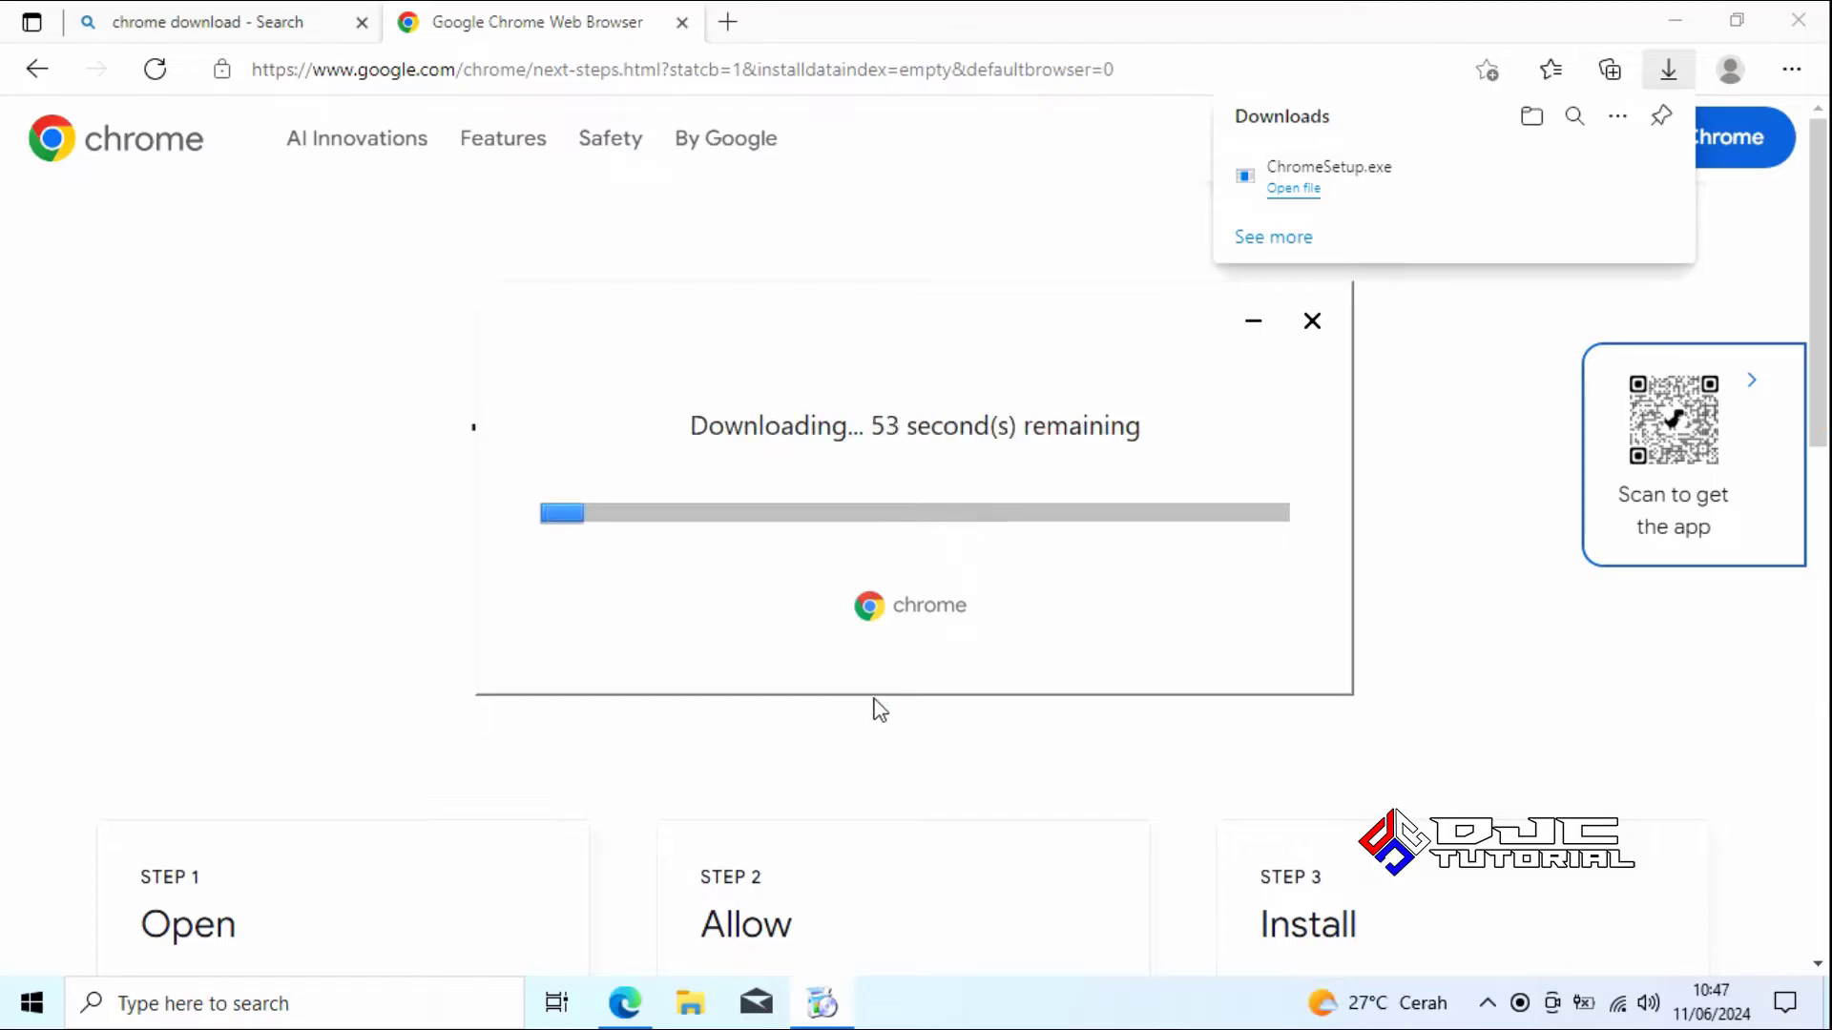
click(1792, 32)
click(1791, 33)
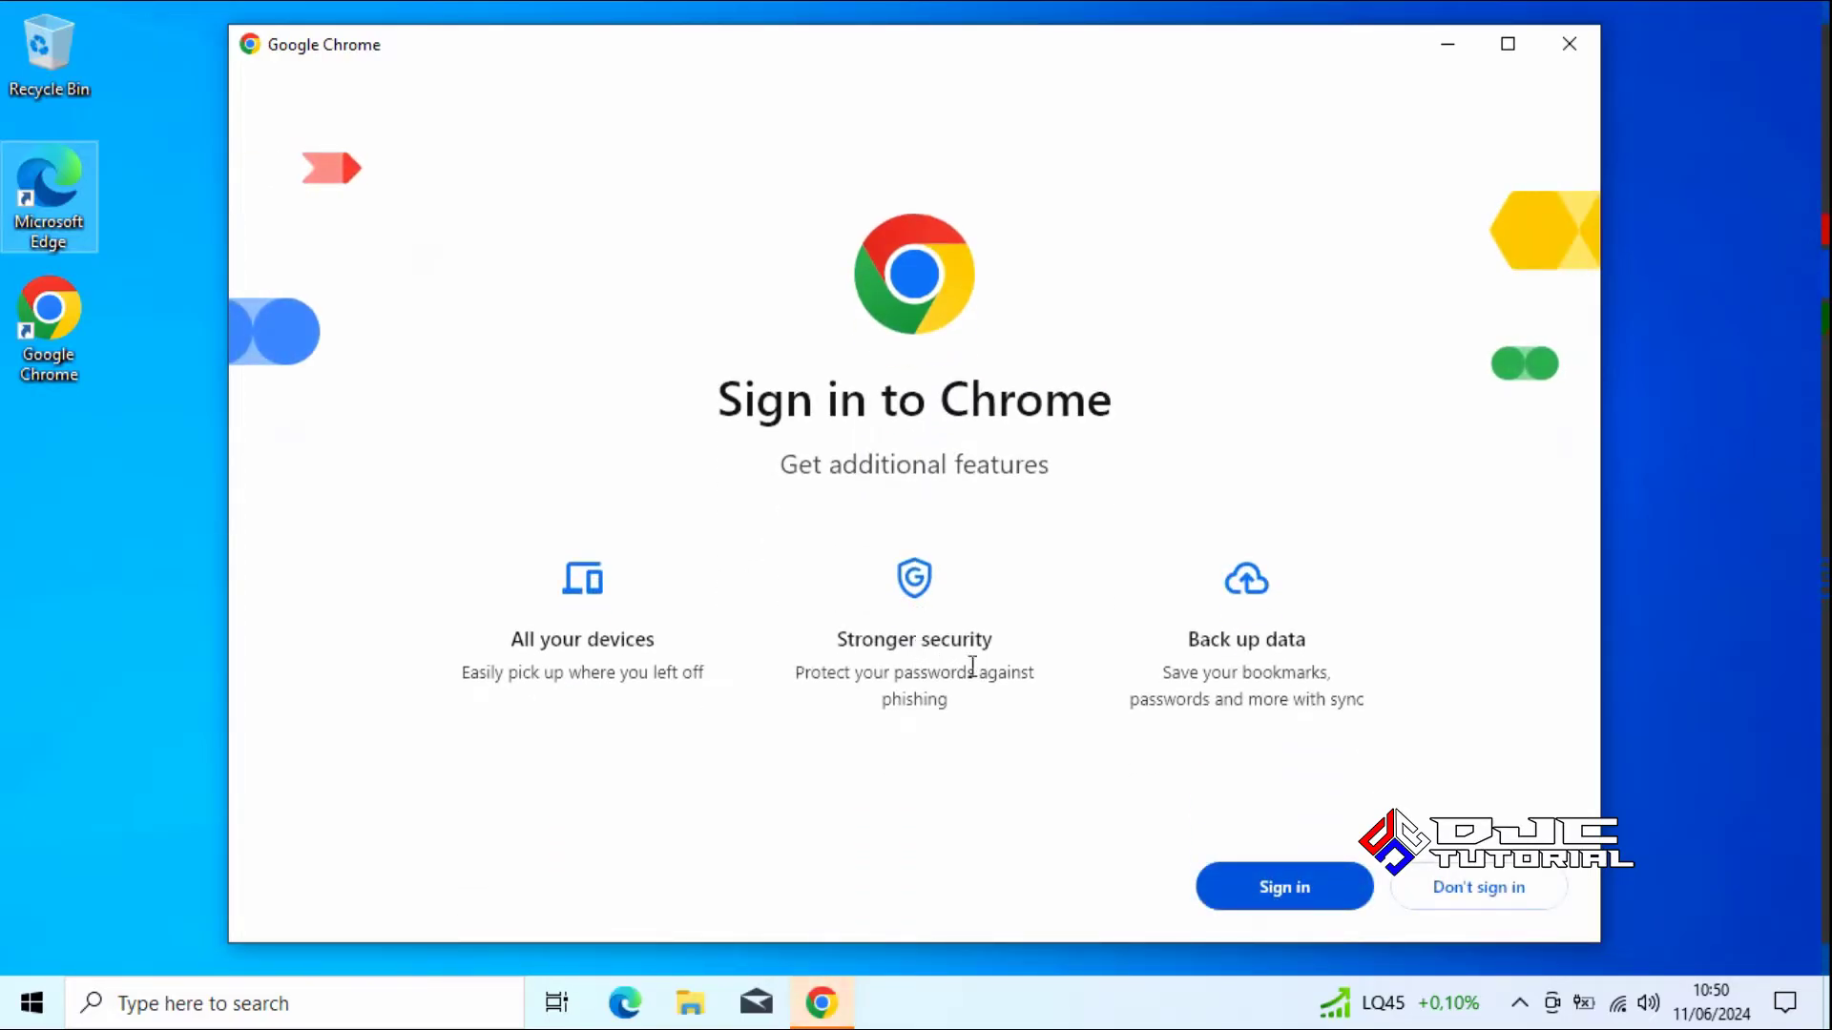
- Continue without signing in to Chrome and set Google Chrome as the default web browser in the Windows default apps settings
click(1466, 889)
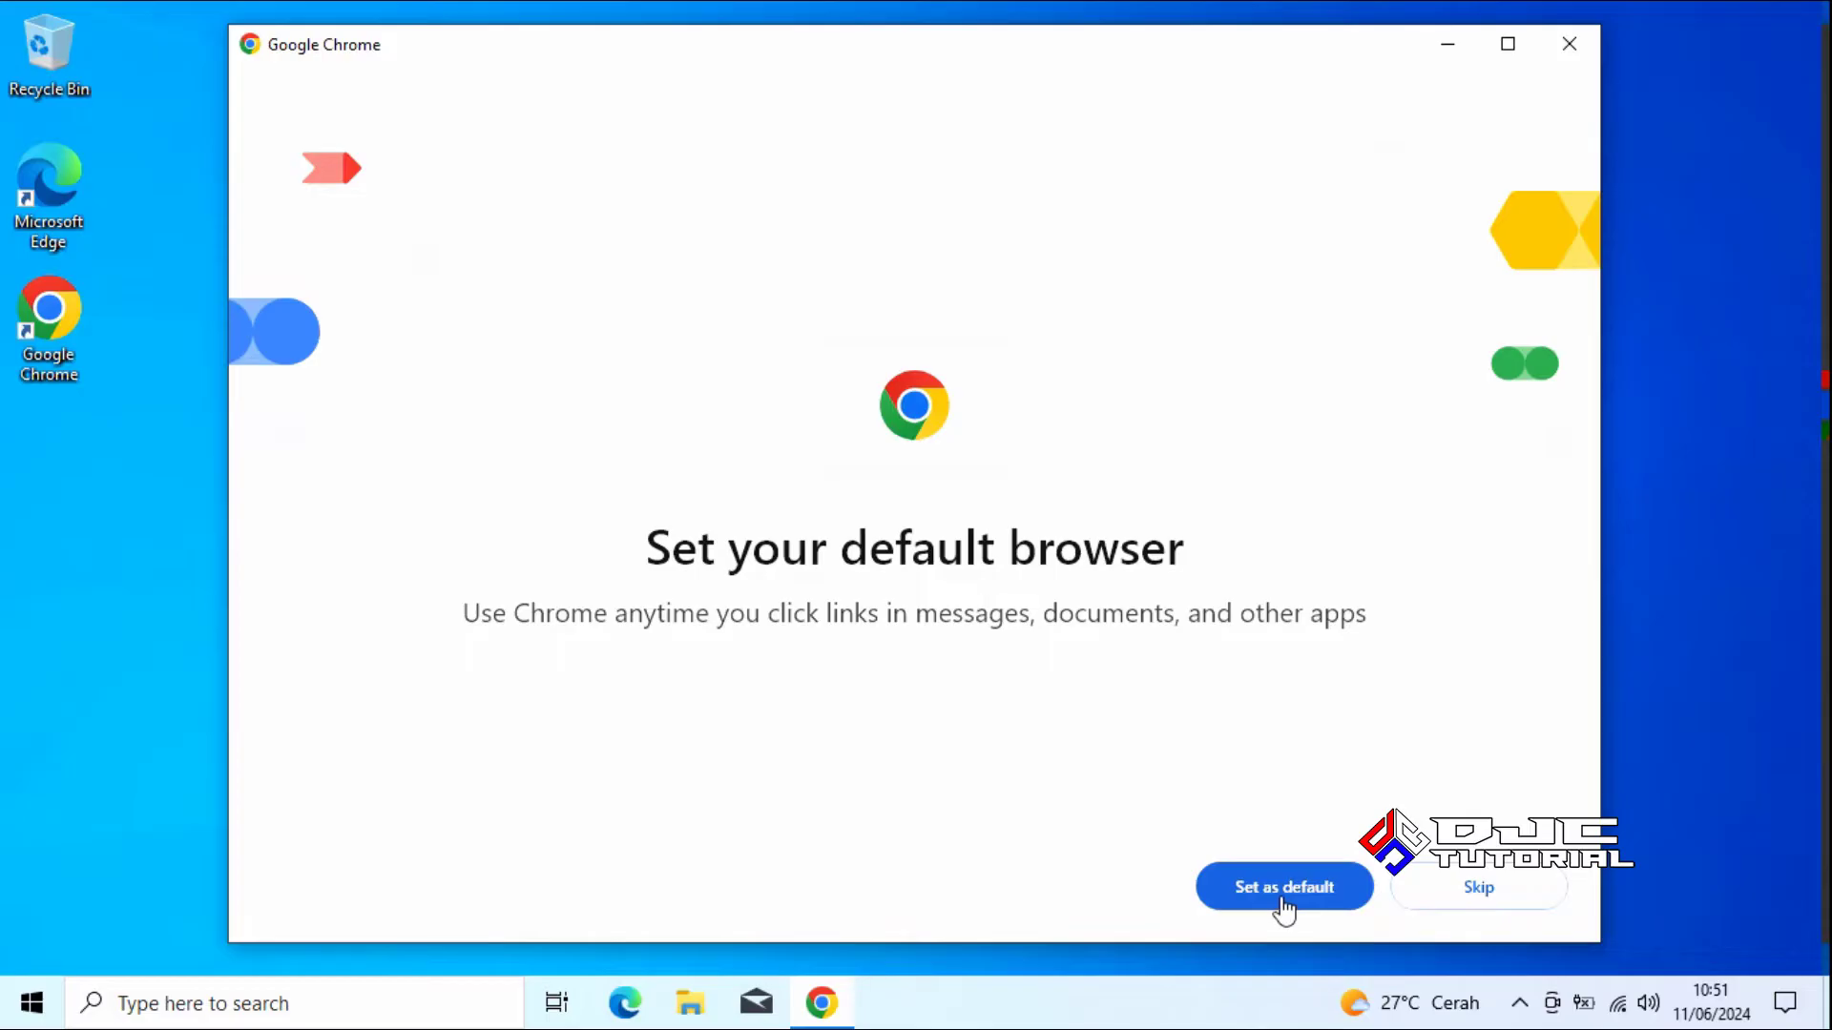
click(1282, 900)
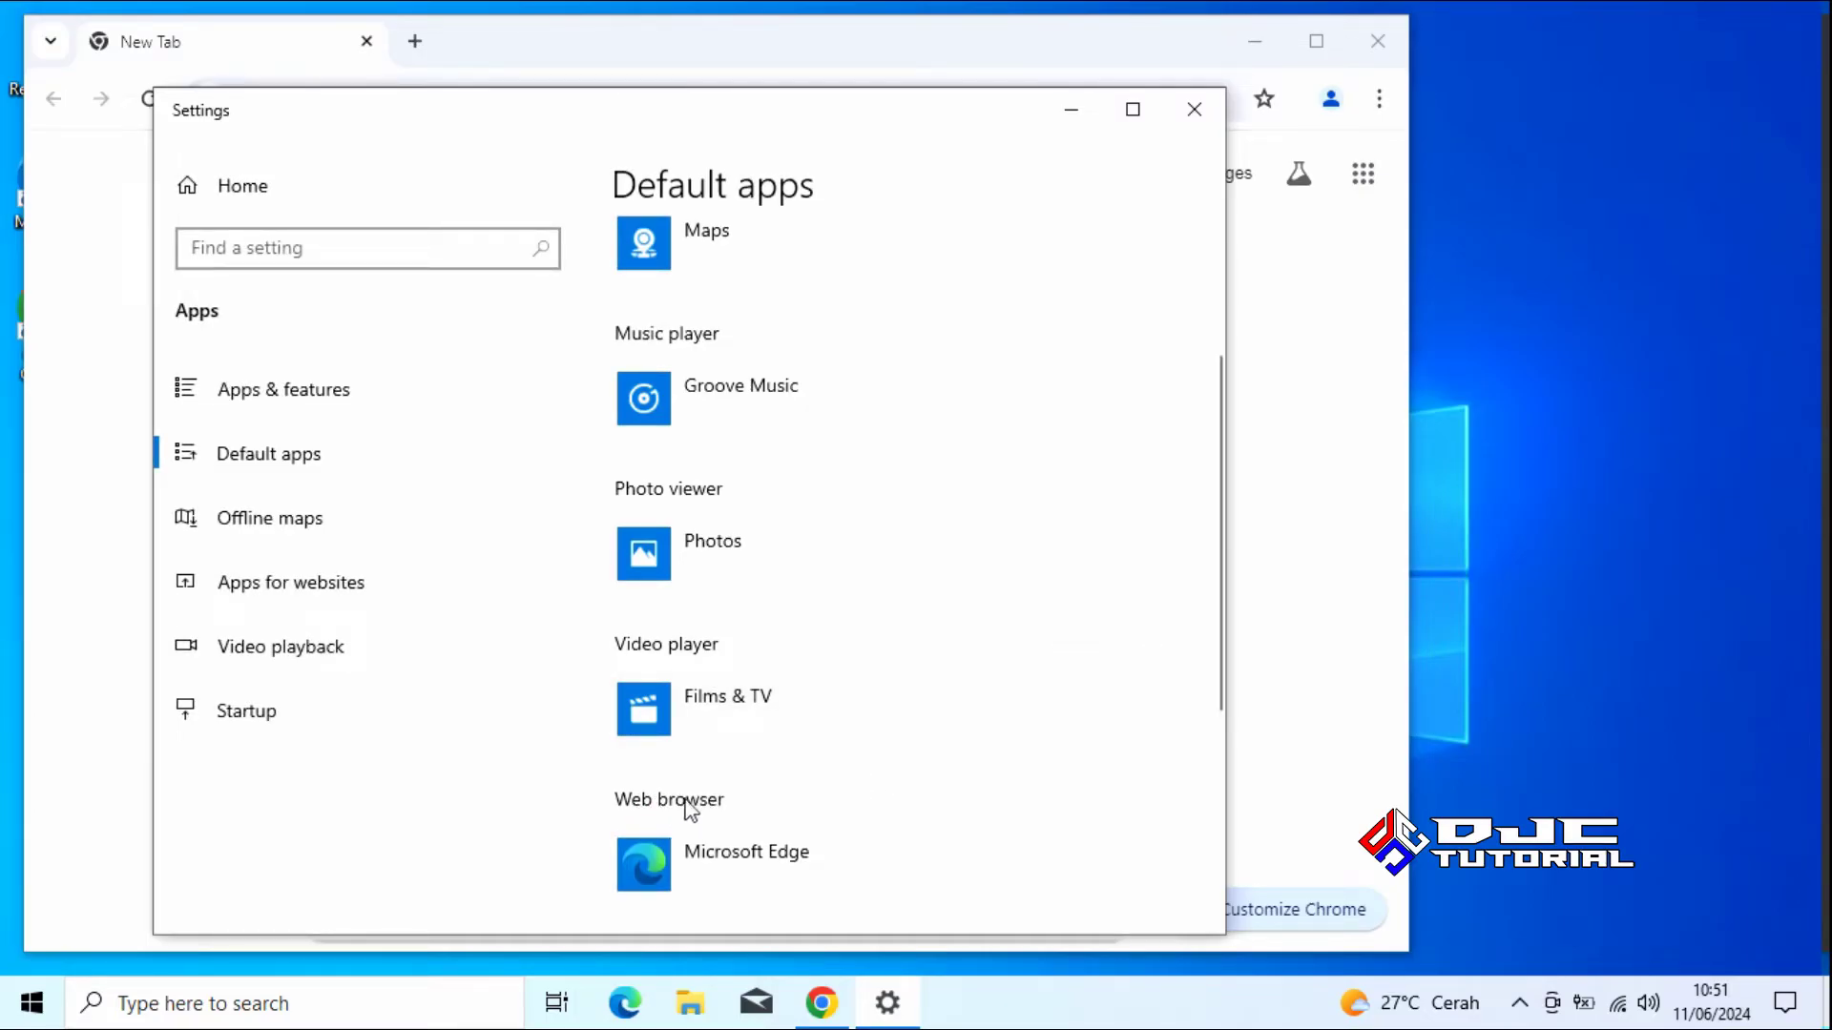
click(770, 858)
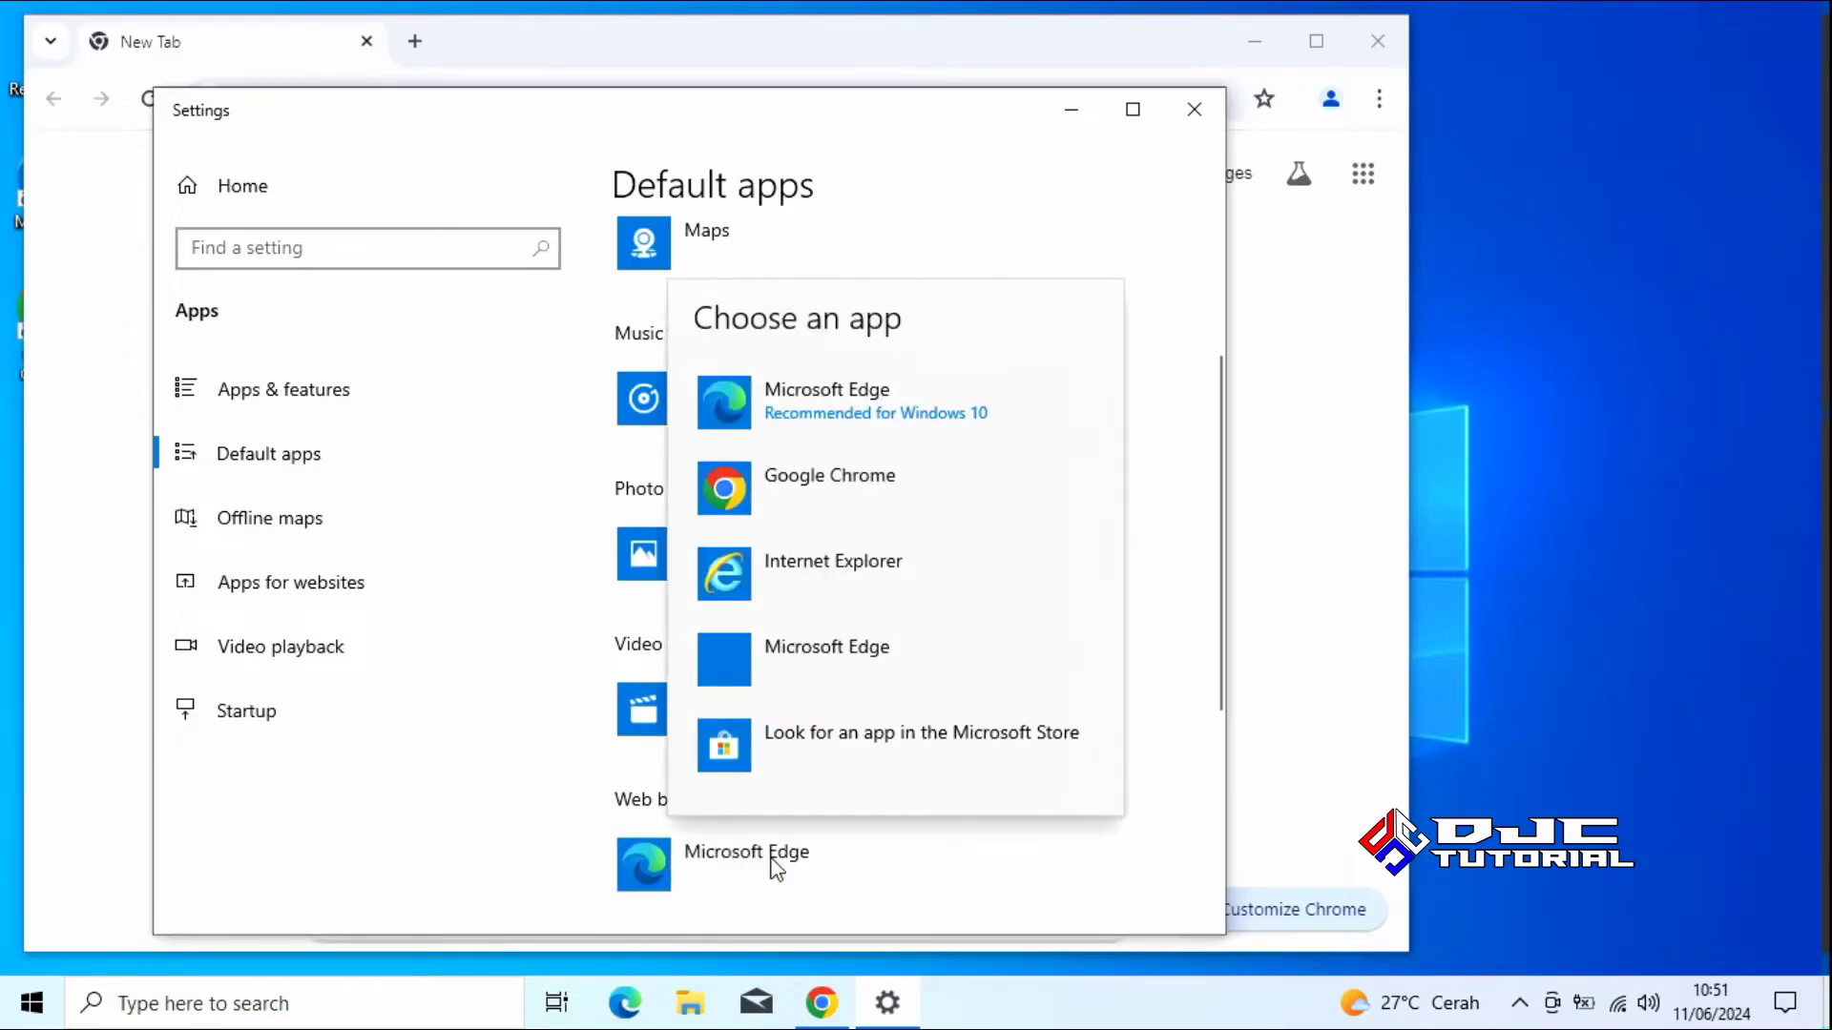
click(840, 497)
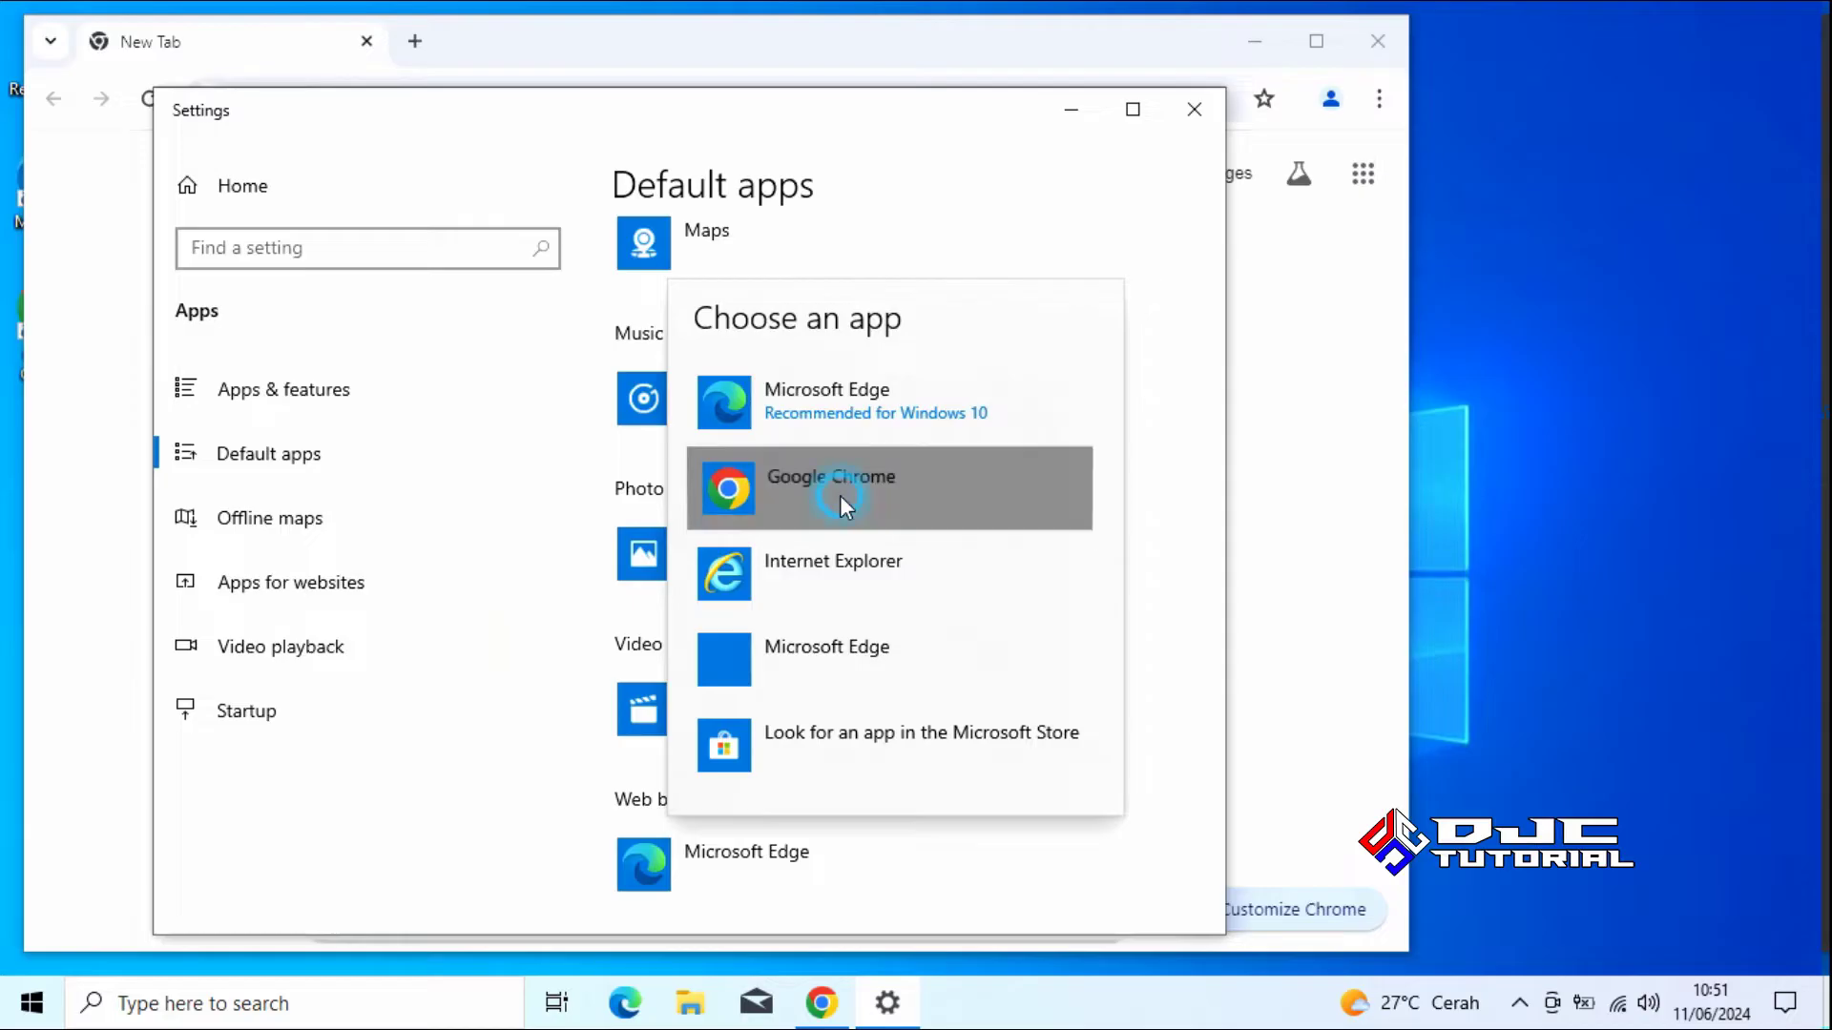
click(781, 779)
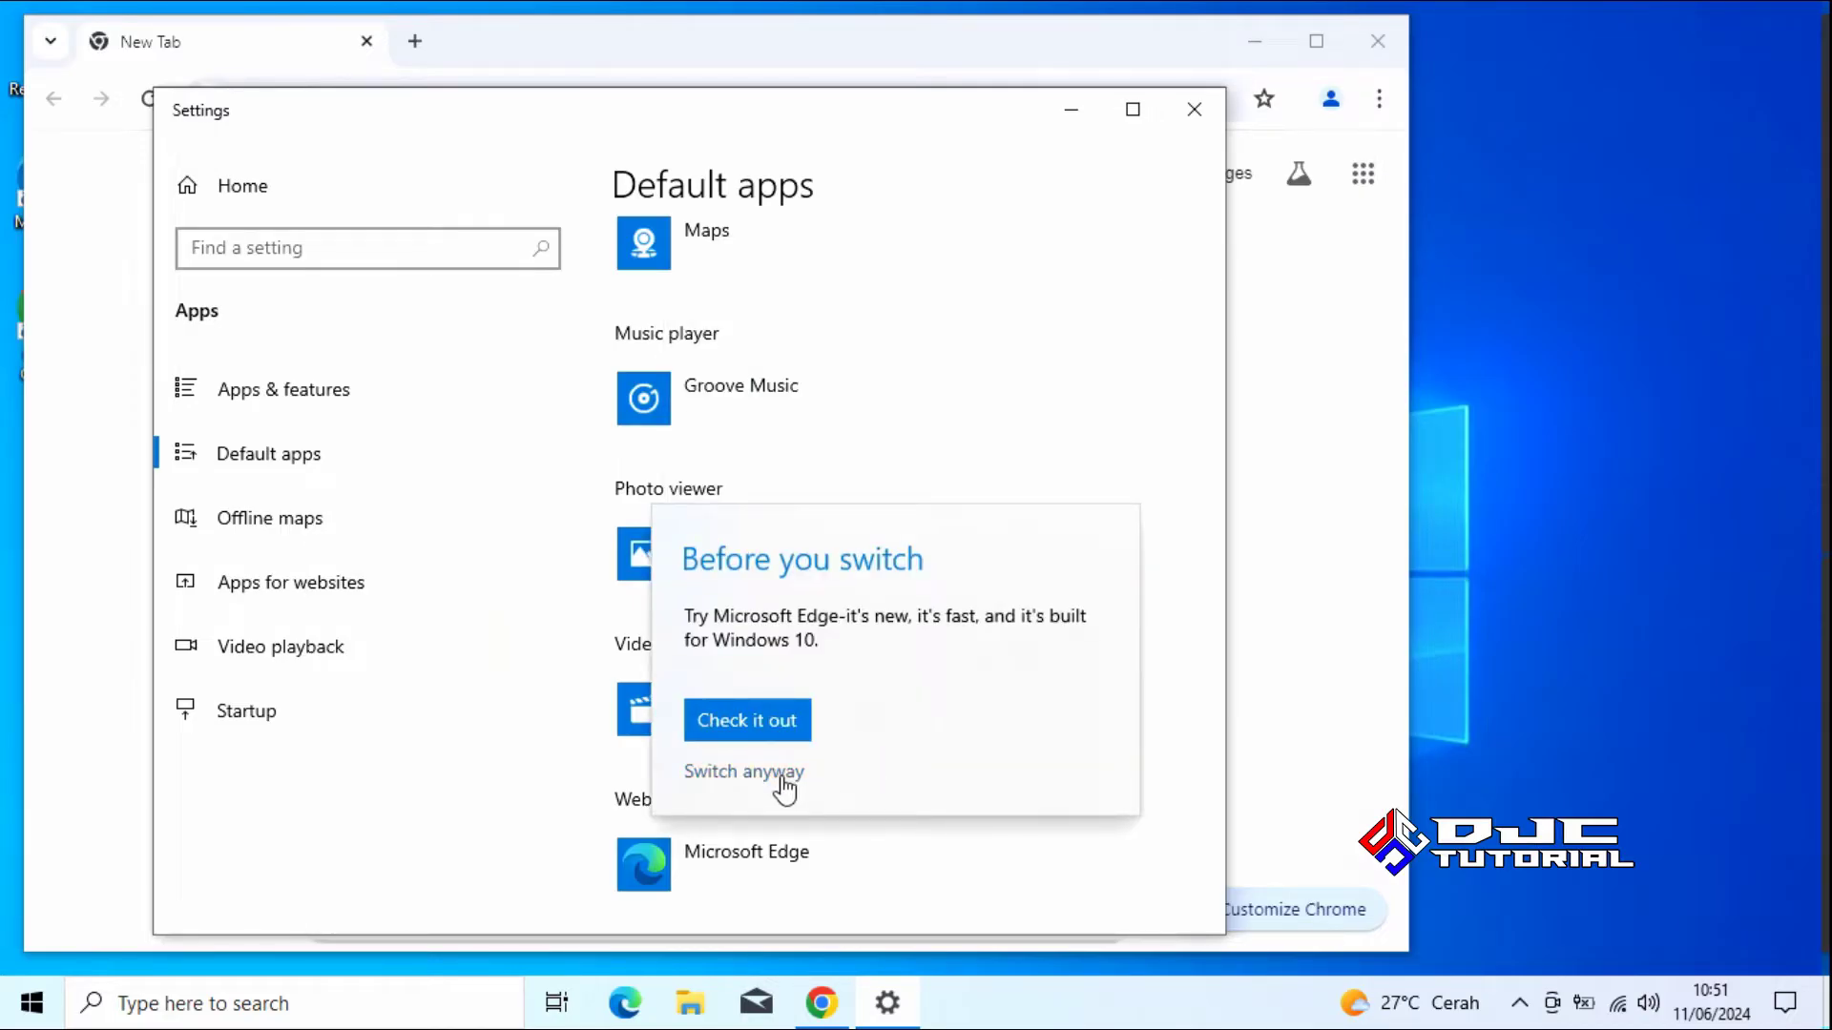
click(781, 779)
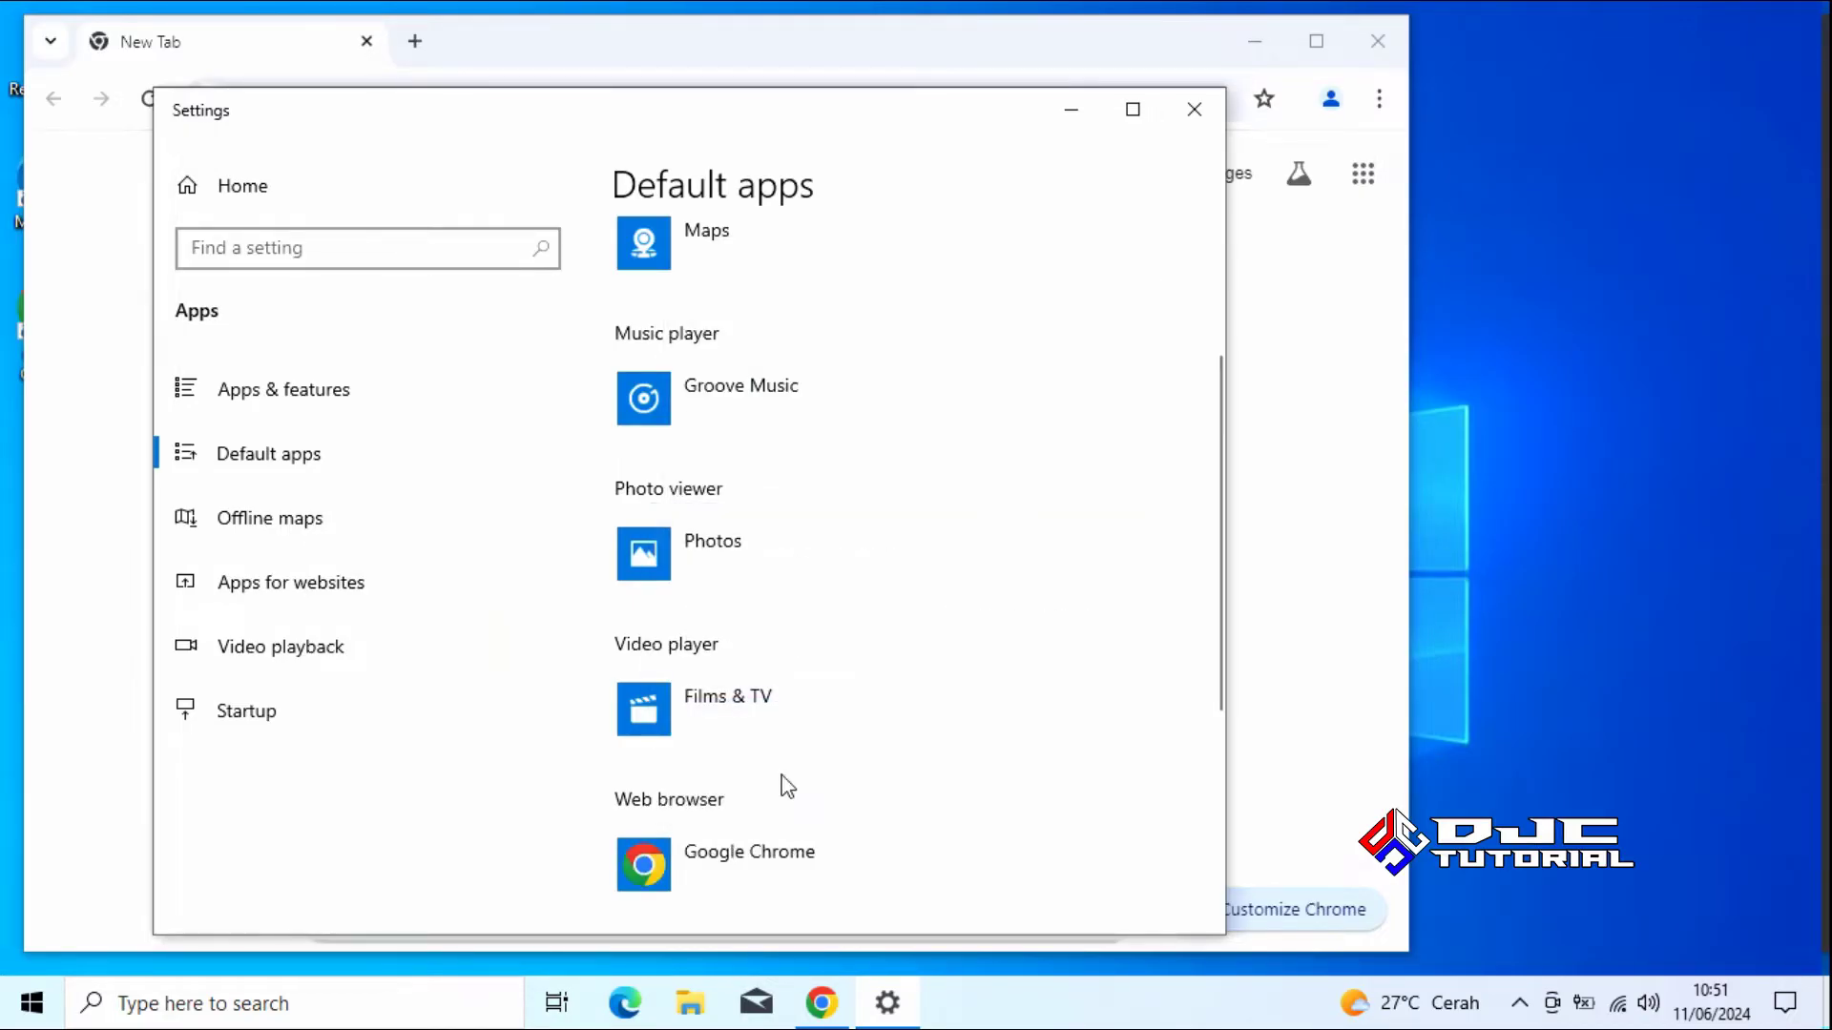
click(1190, 116)
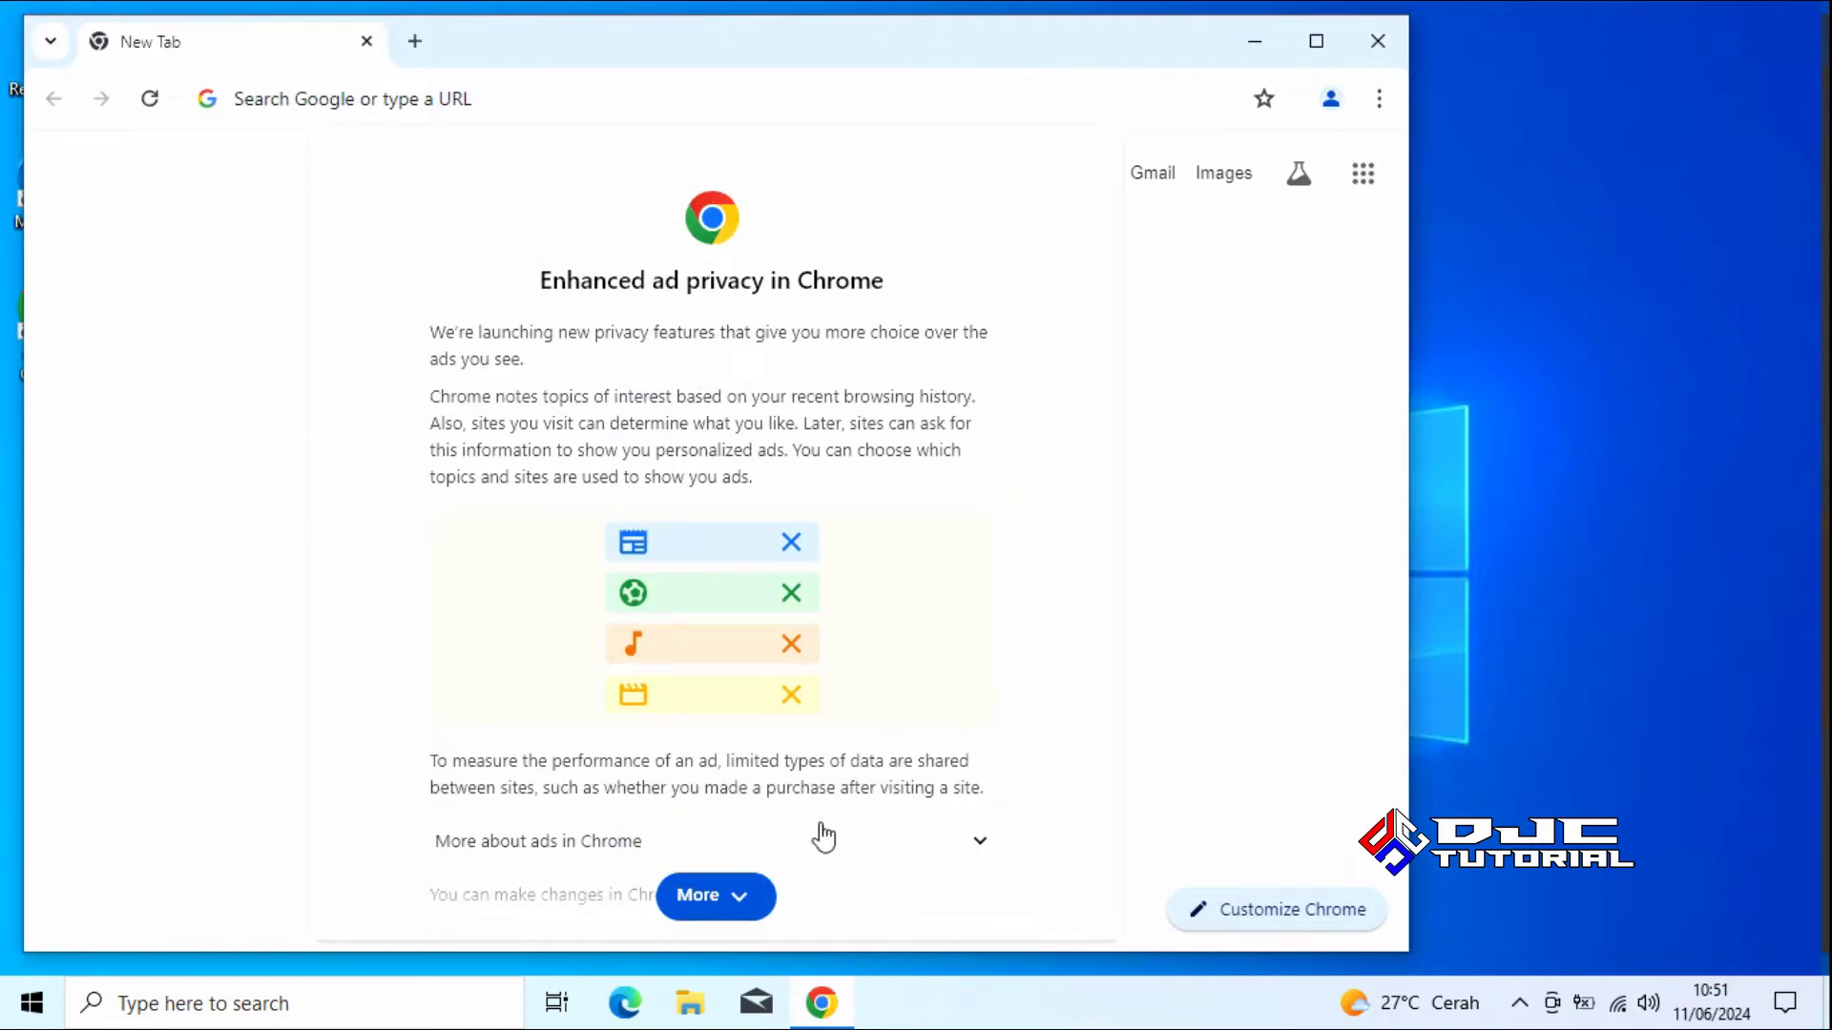
- Acknowledge Chrome's enhanced ad privacy notice and maximize the browser window
click(757, 895)
click(759, 895)
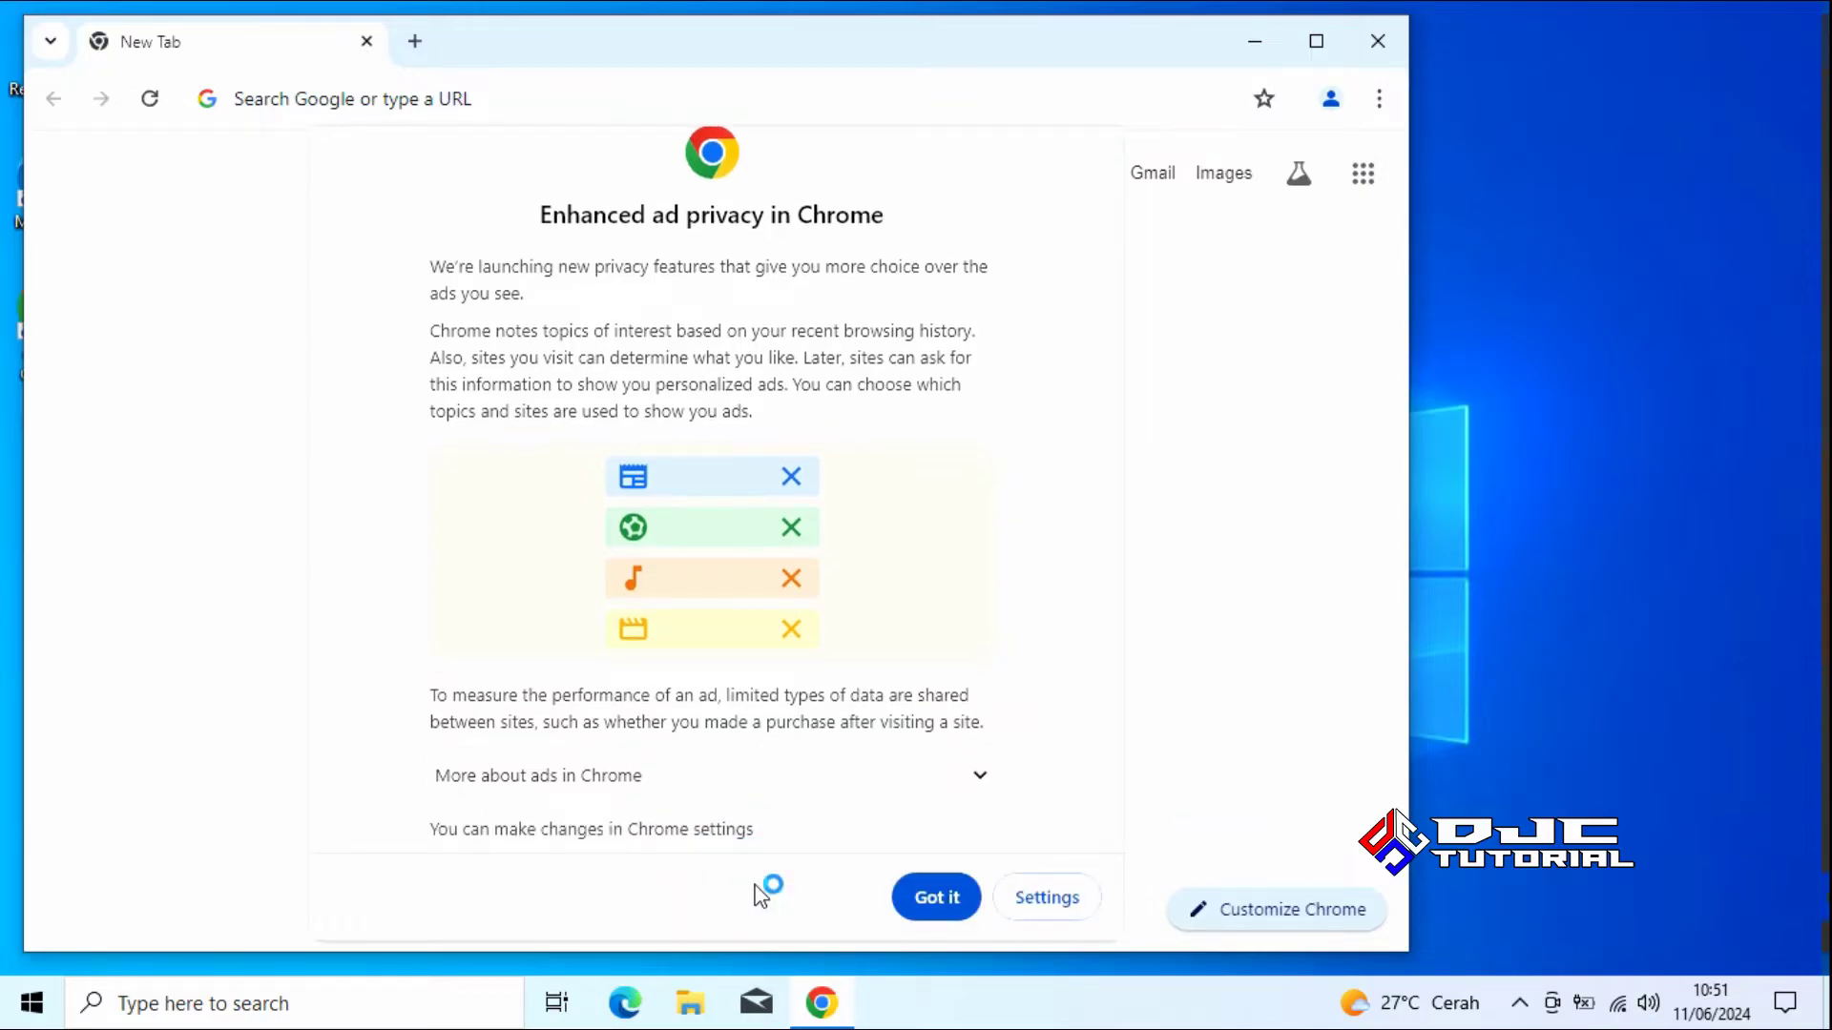
click(913, 899)
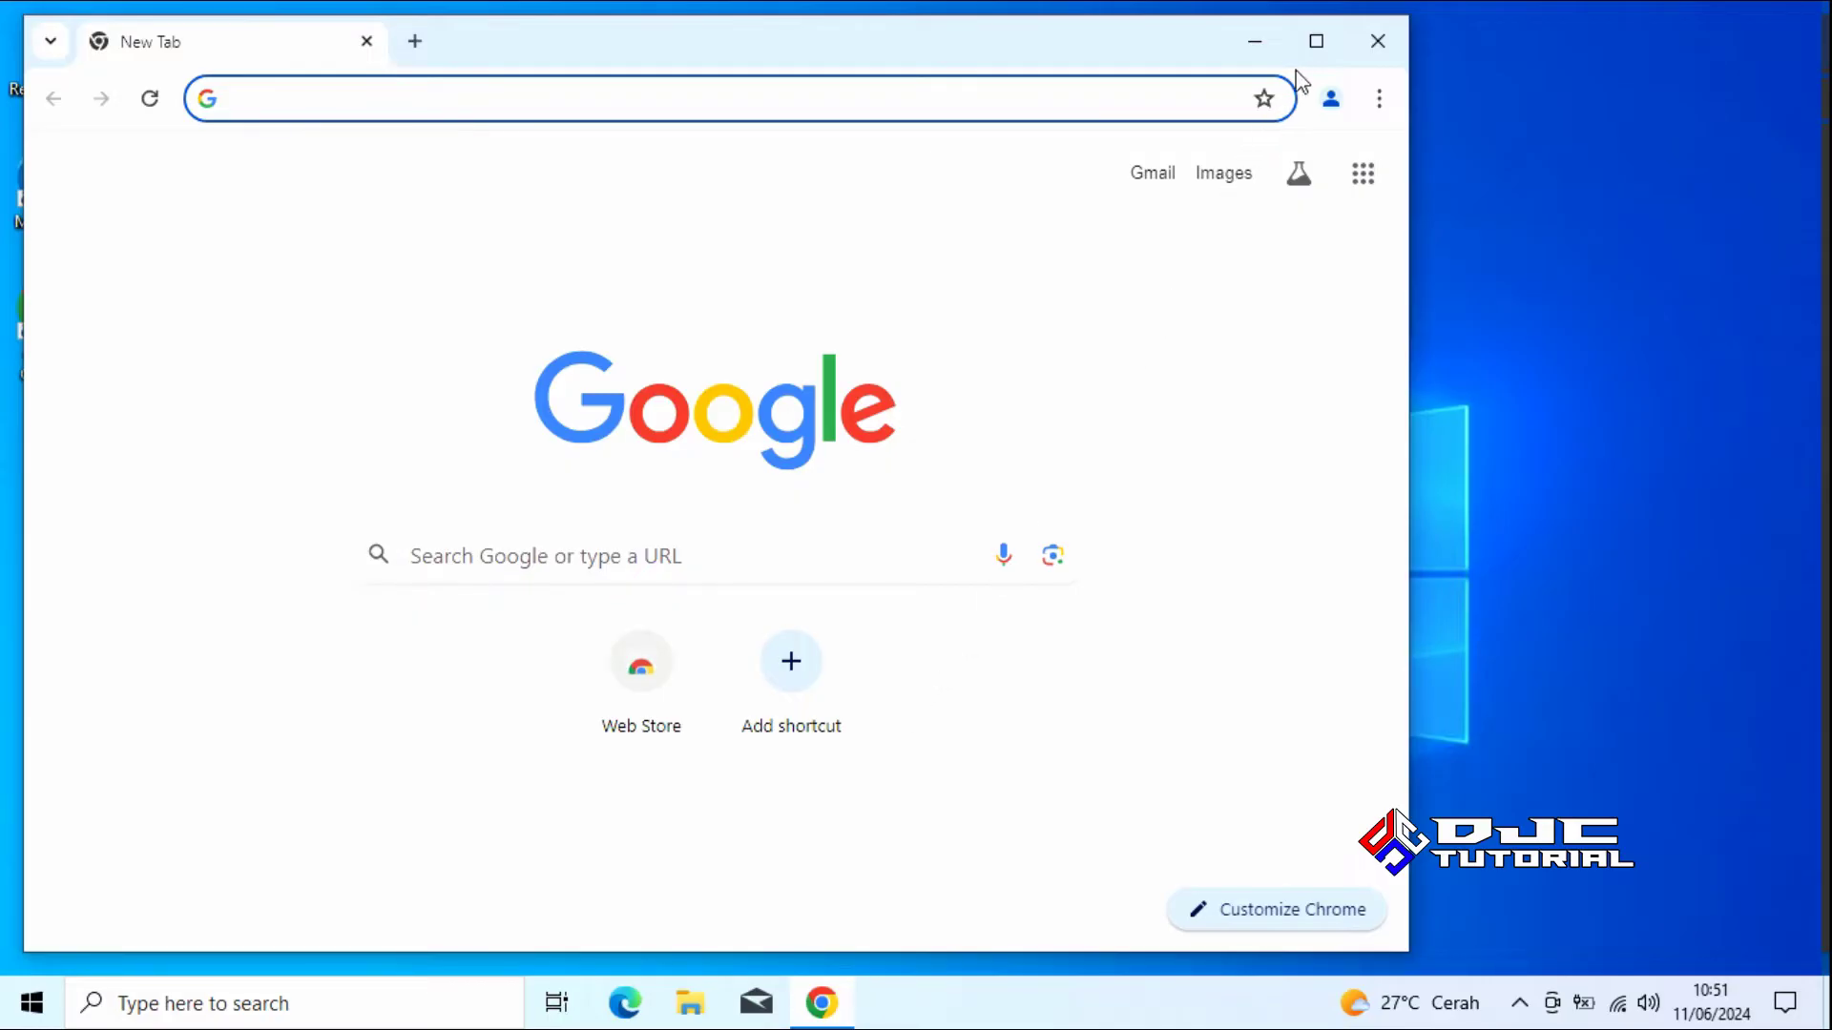
click(1314, 44)
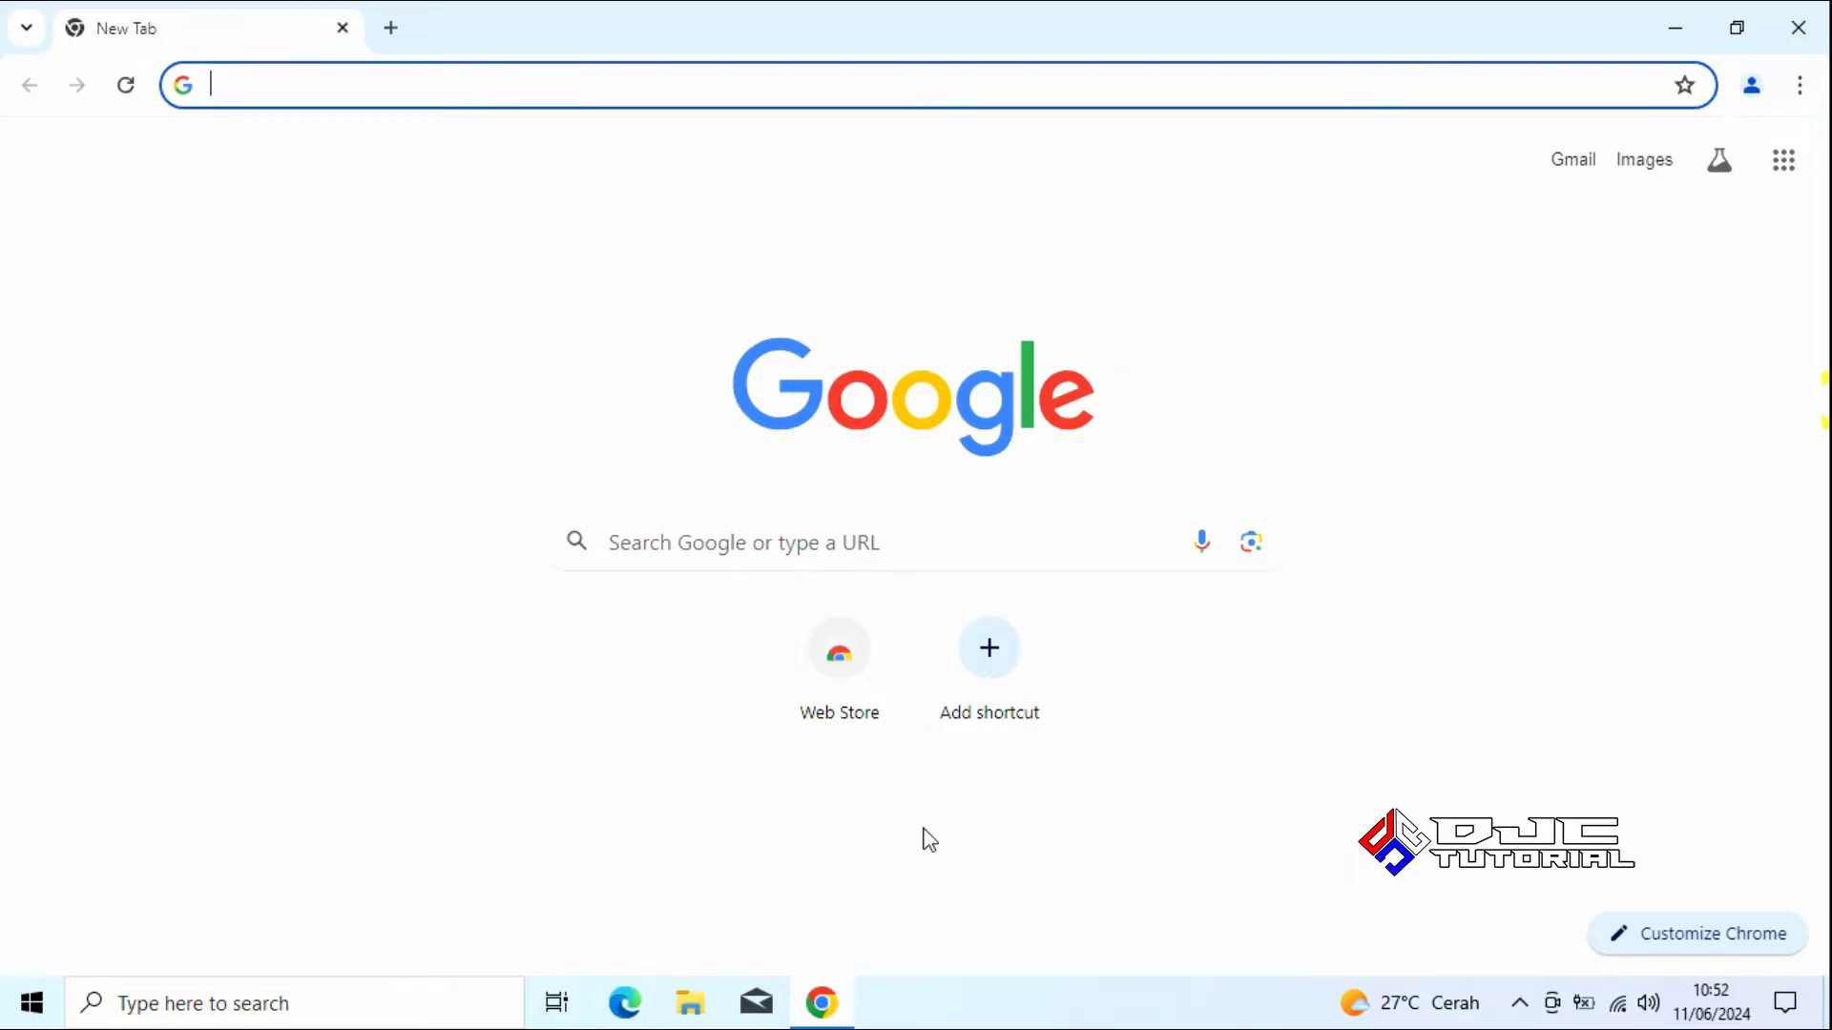
- Search Google for "adobe reader" and download the Acrobat Reader installer from the get.adobe.com page
click(909, 536)
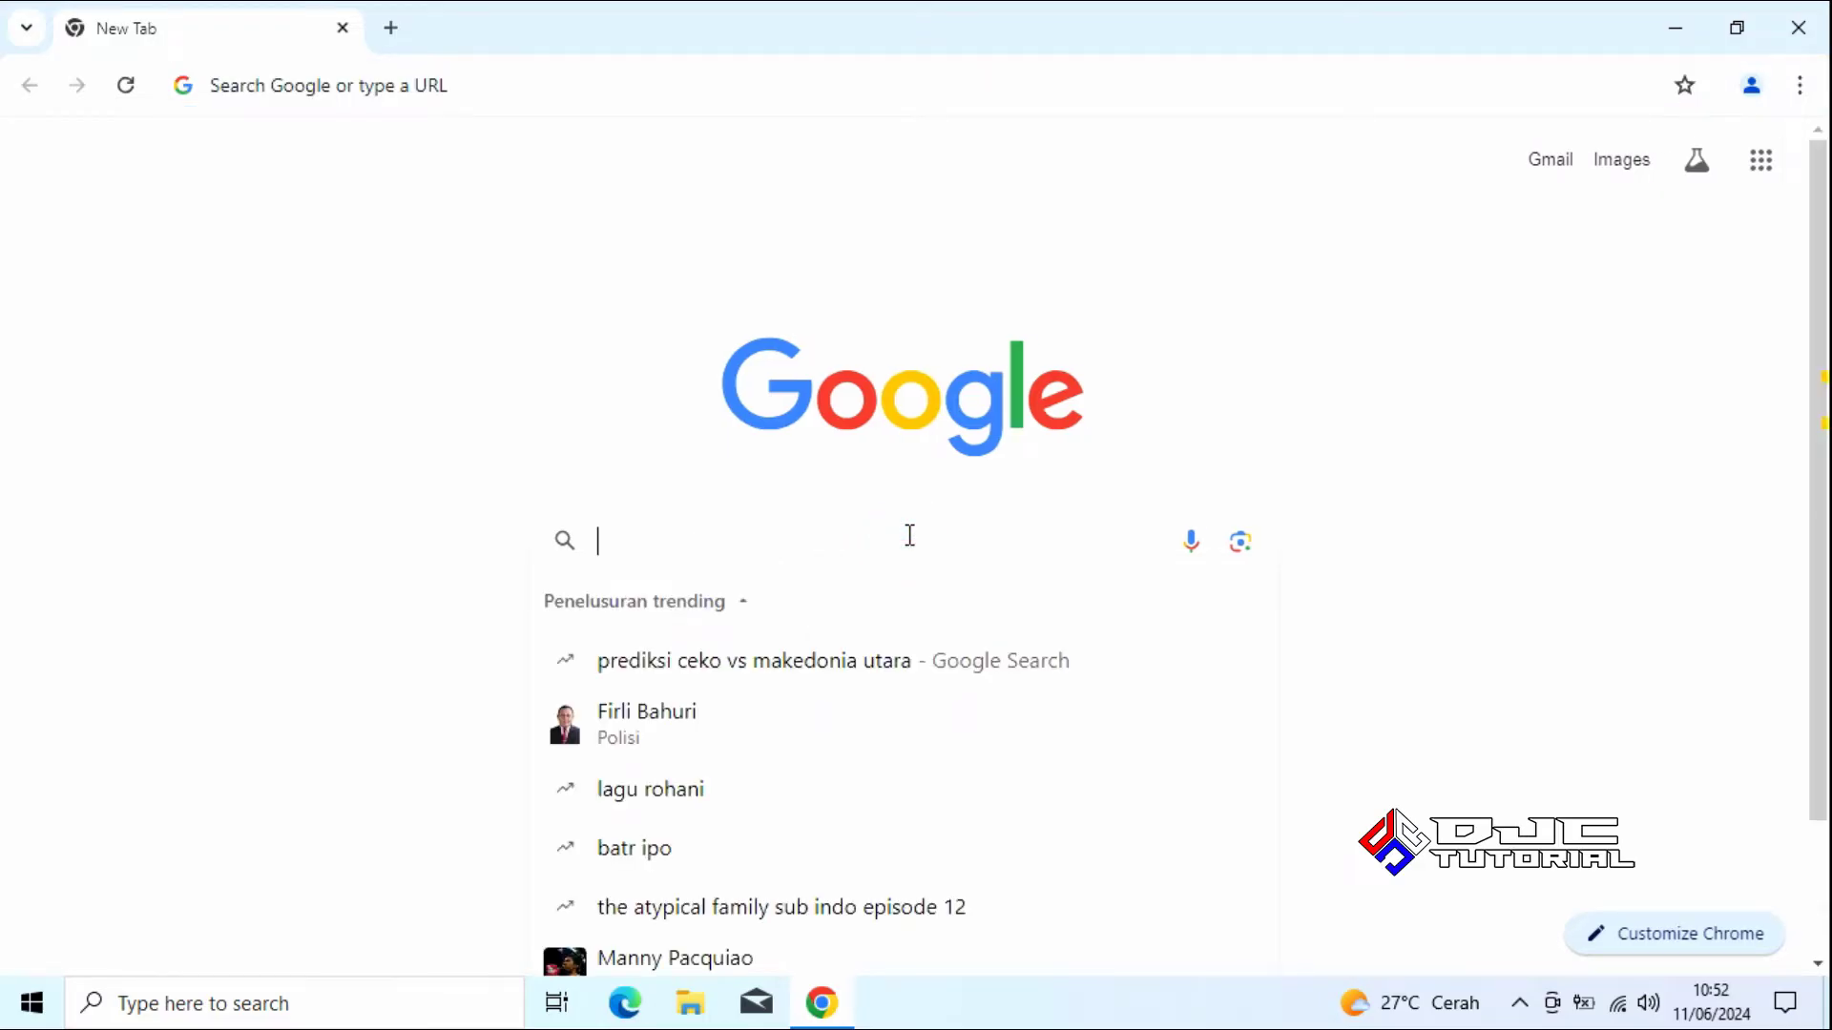
text(adob)
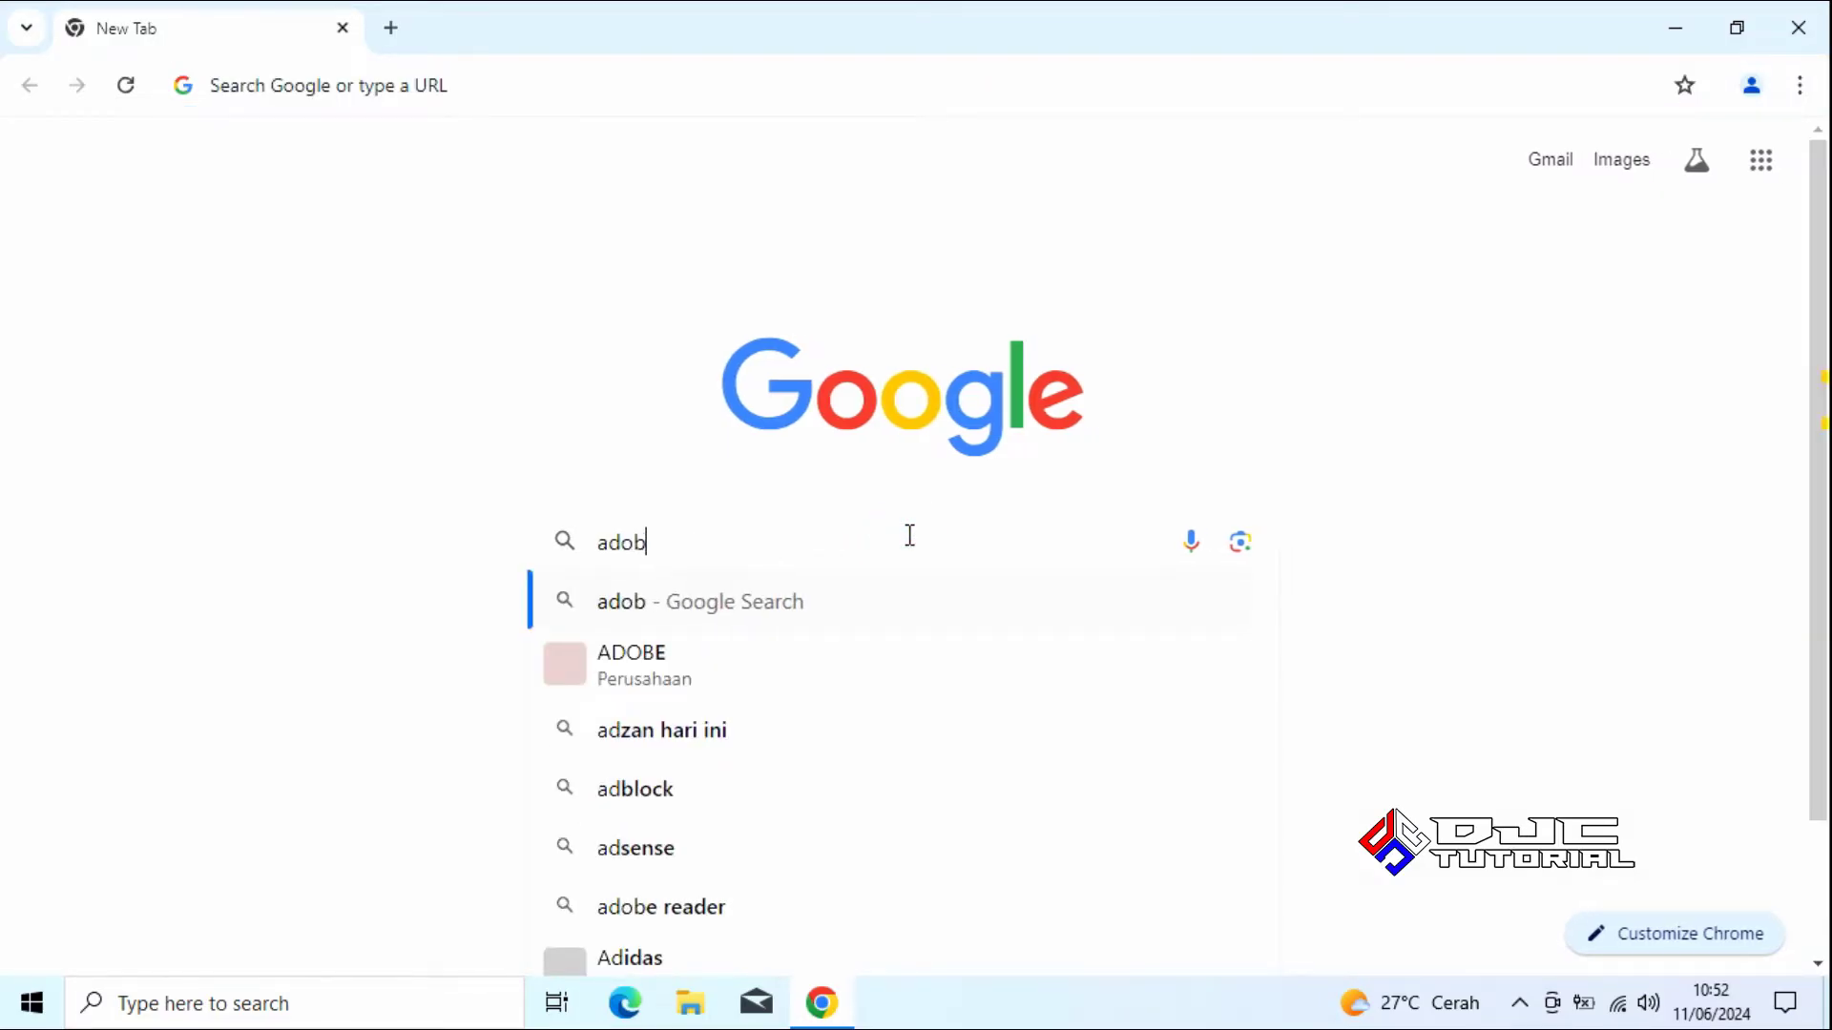
text(e reader)
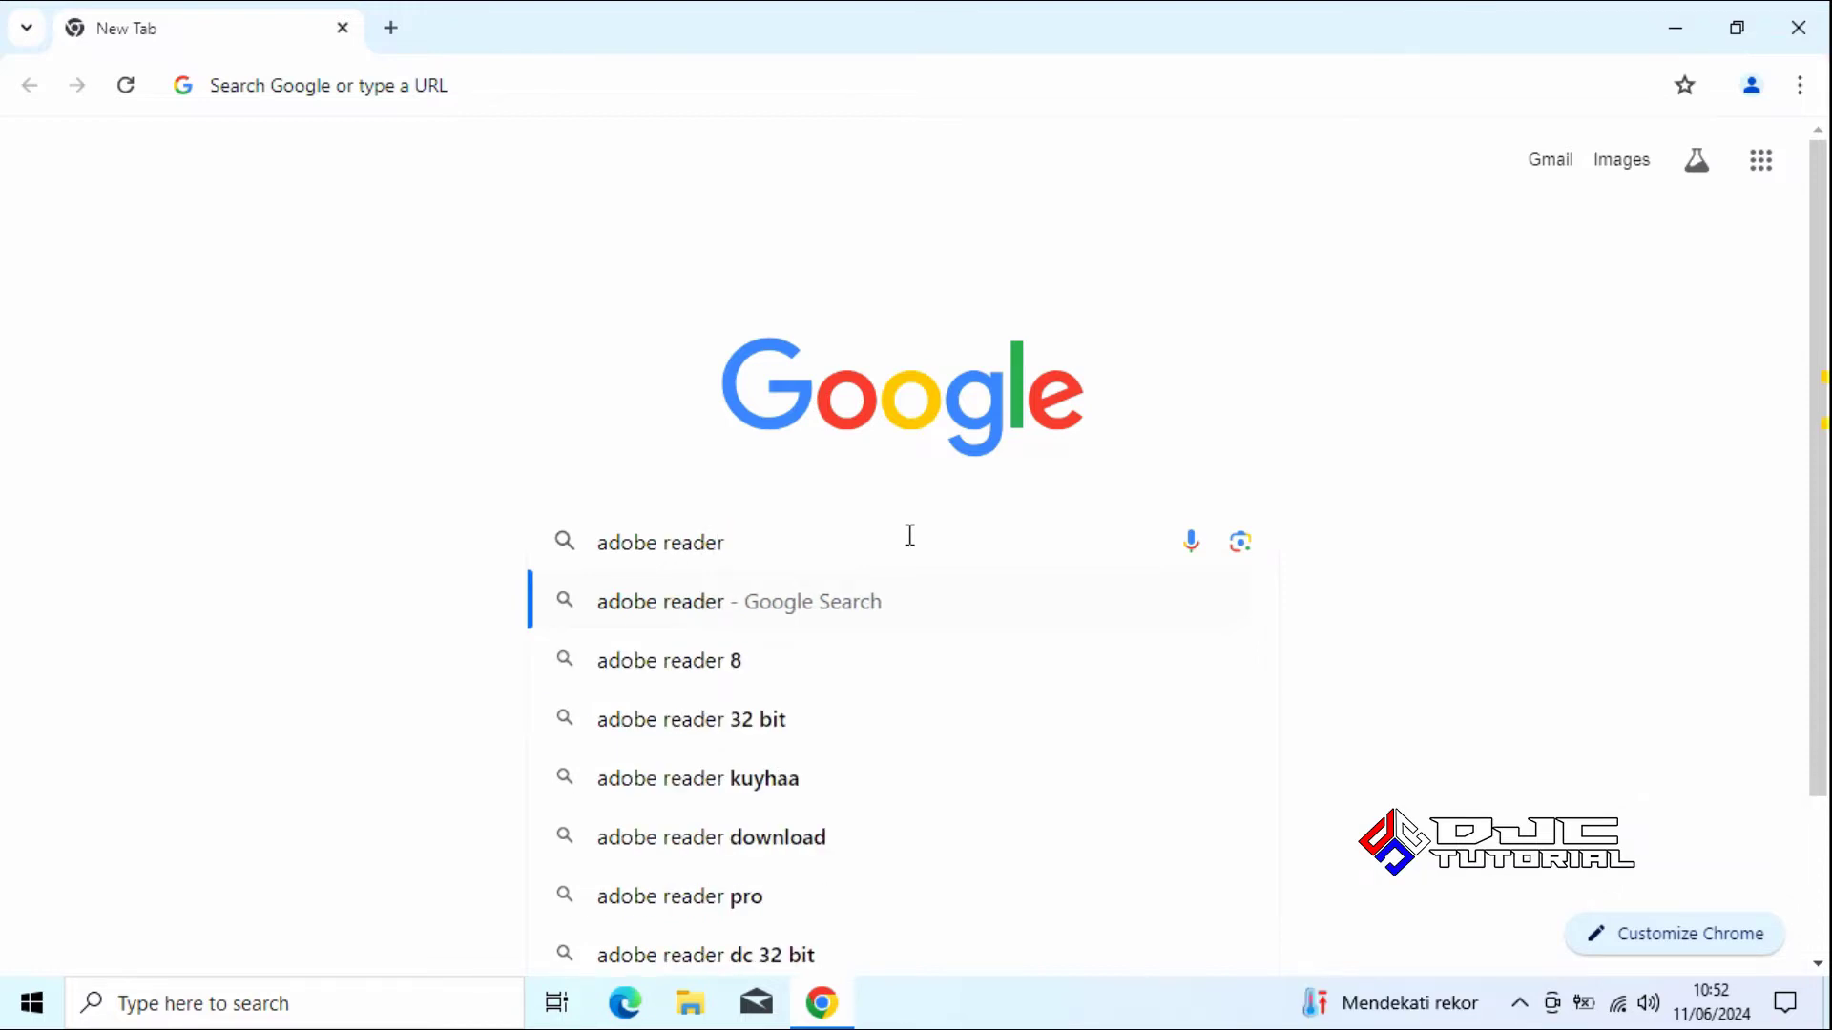
key(Return)
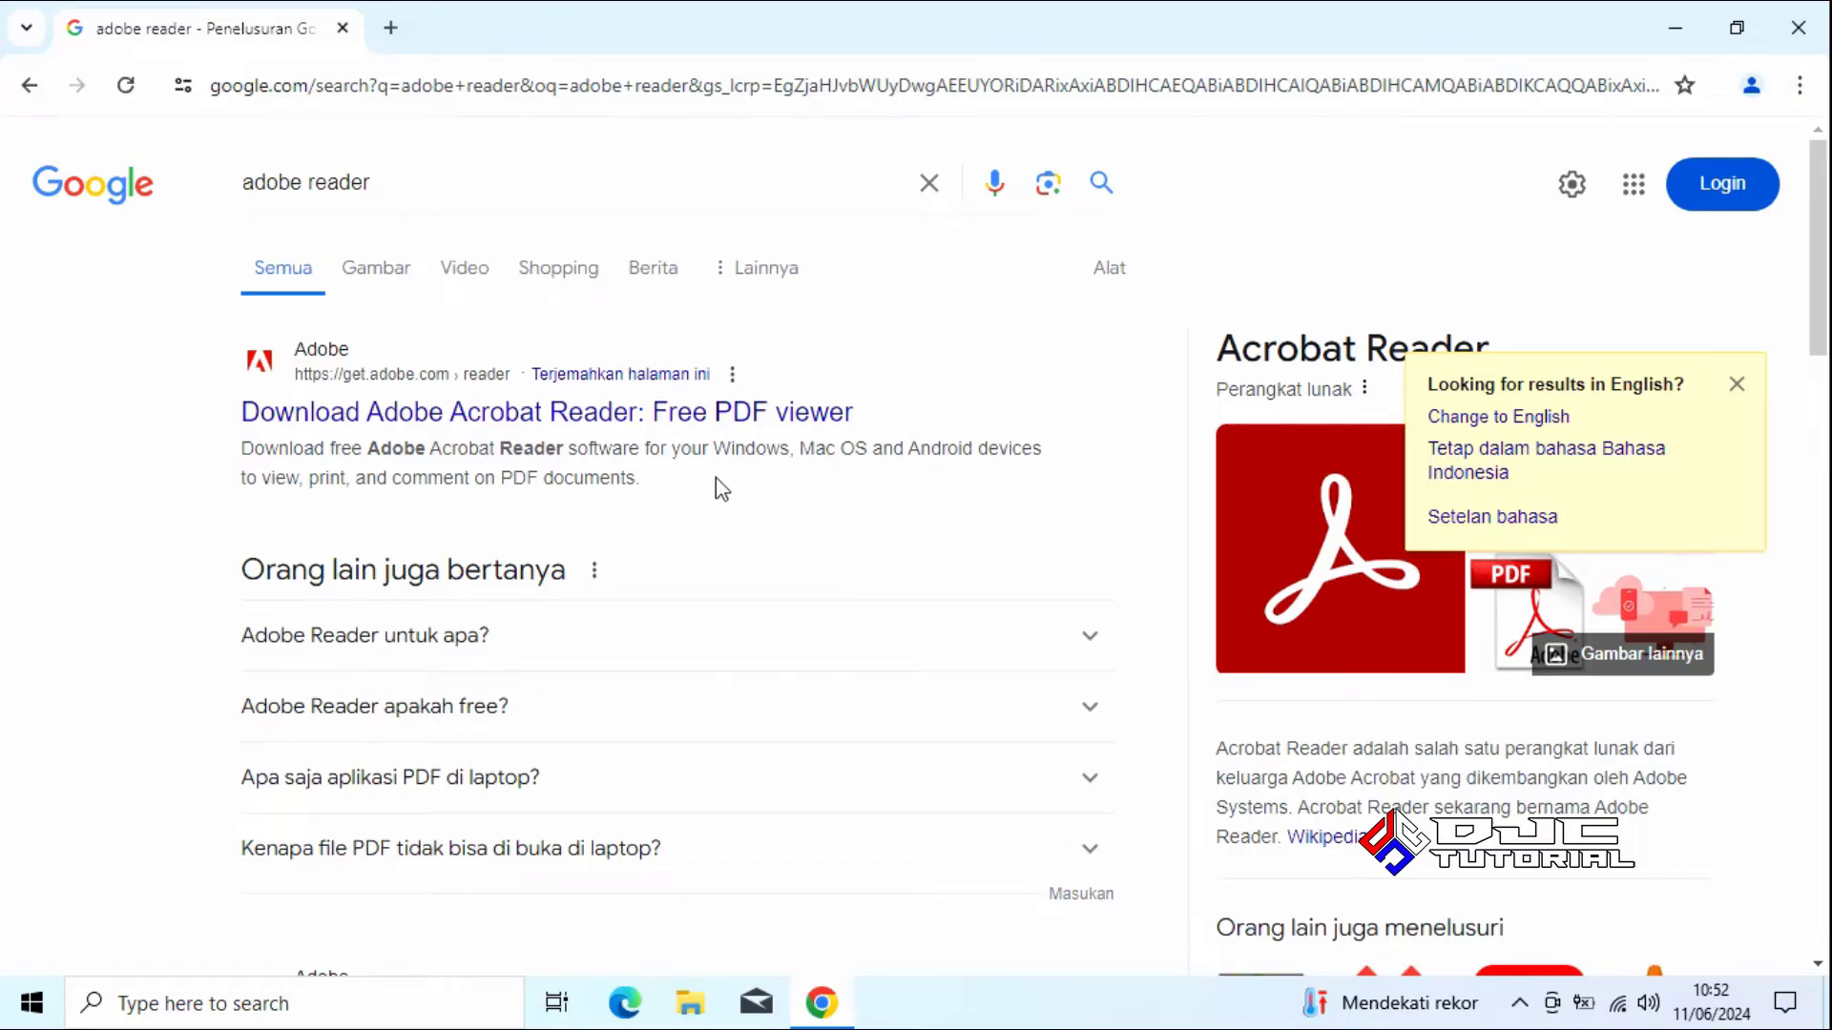
click(549, 420)
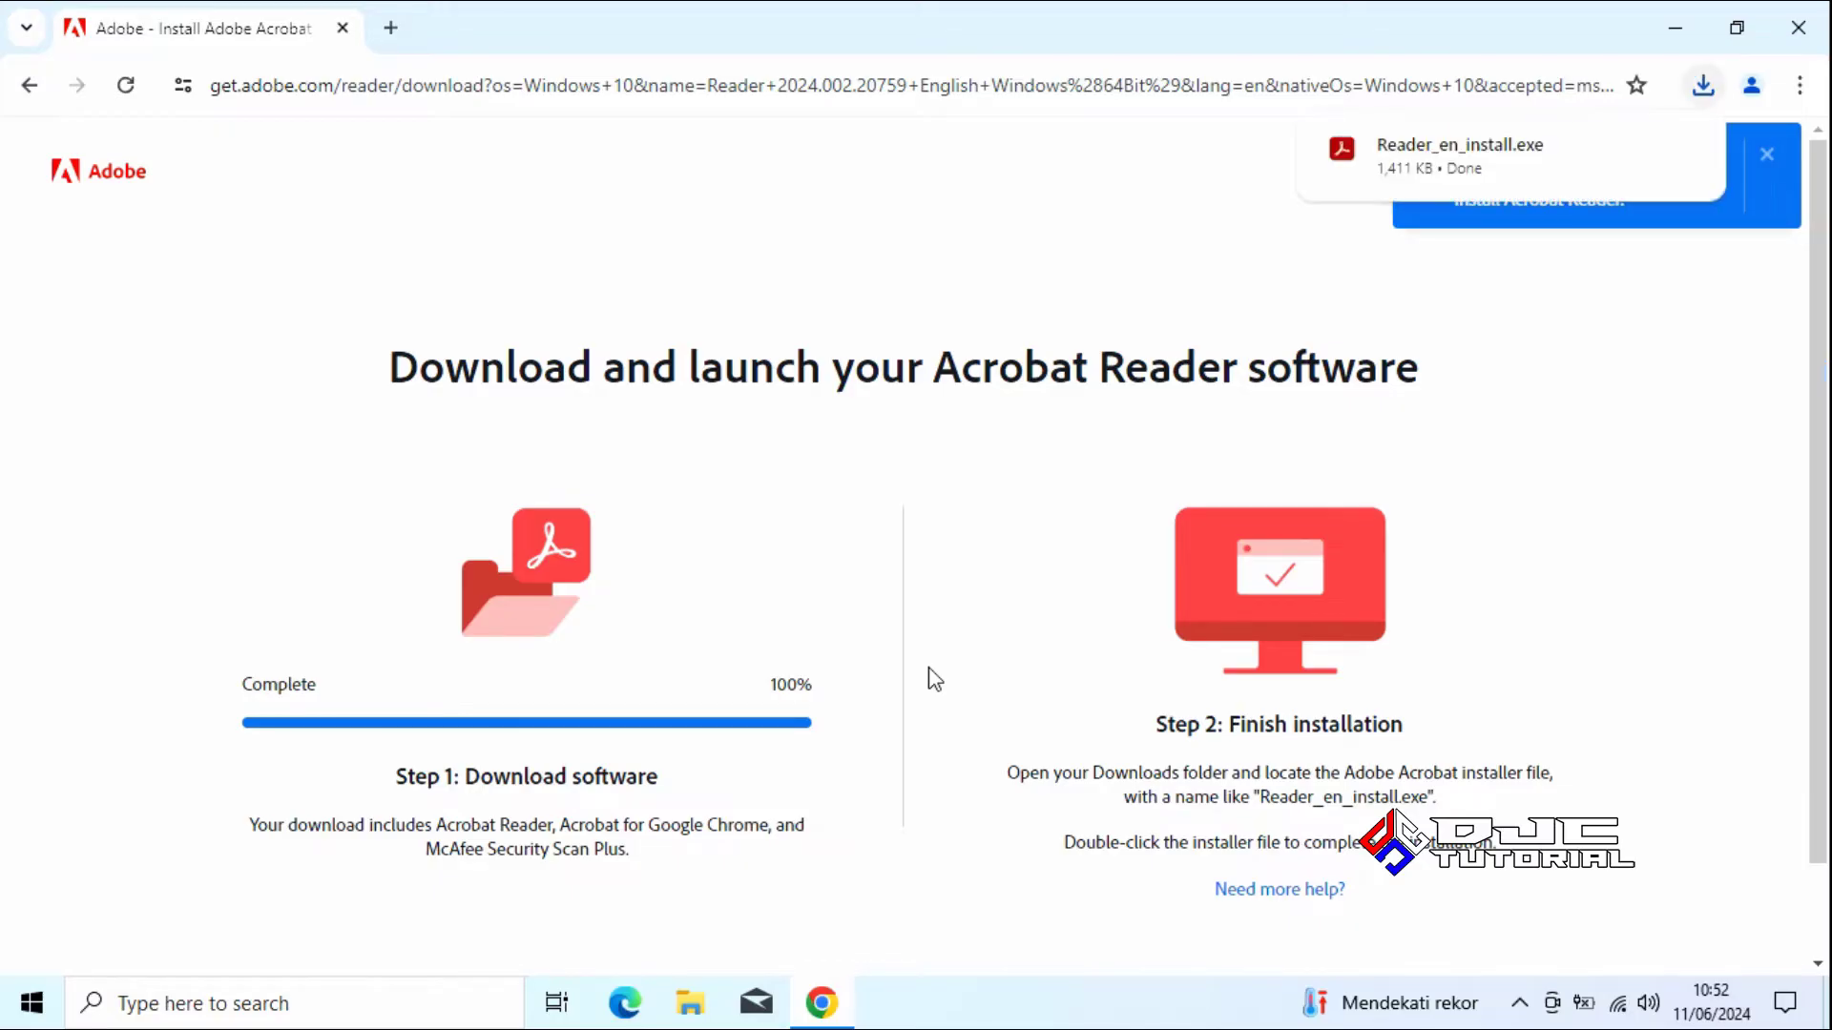
- Run Reader_en_install.exe with permission to make changes, close the browser, and finish the installation with Adobe Acrobat Reader set to launch
click(1476, 174)
right_click(1466, 172)
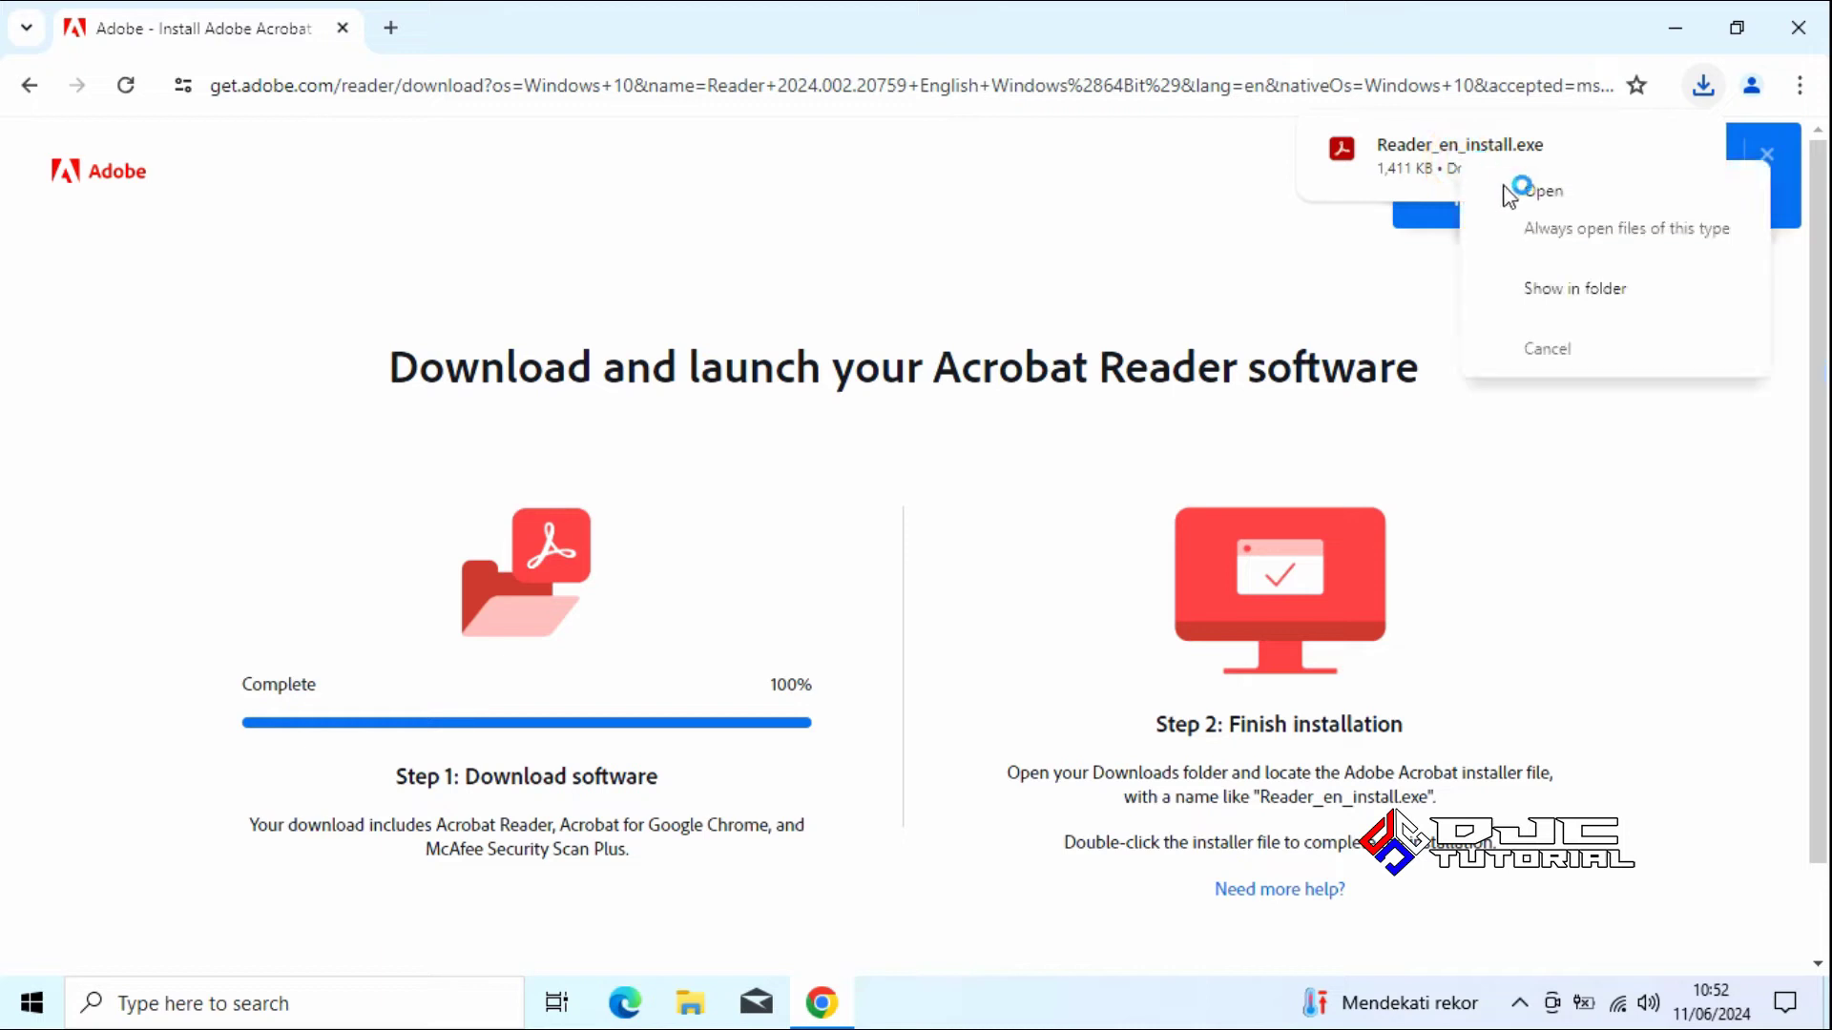
click(1517, 191)
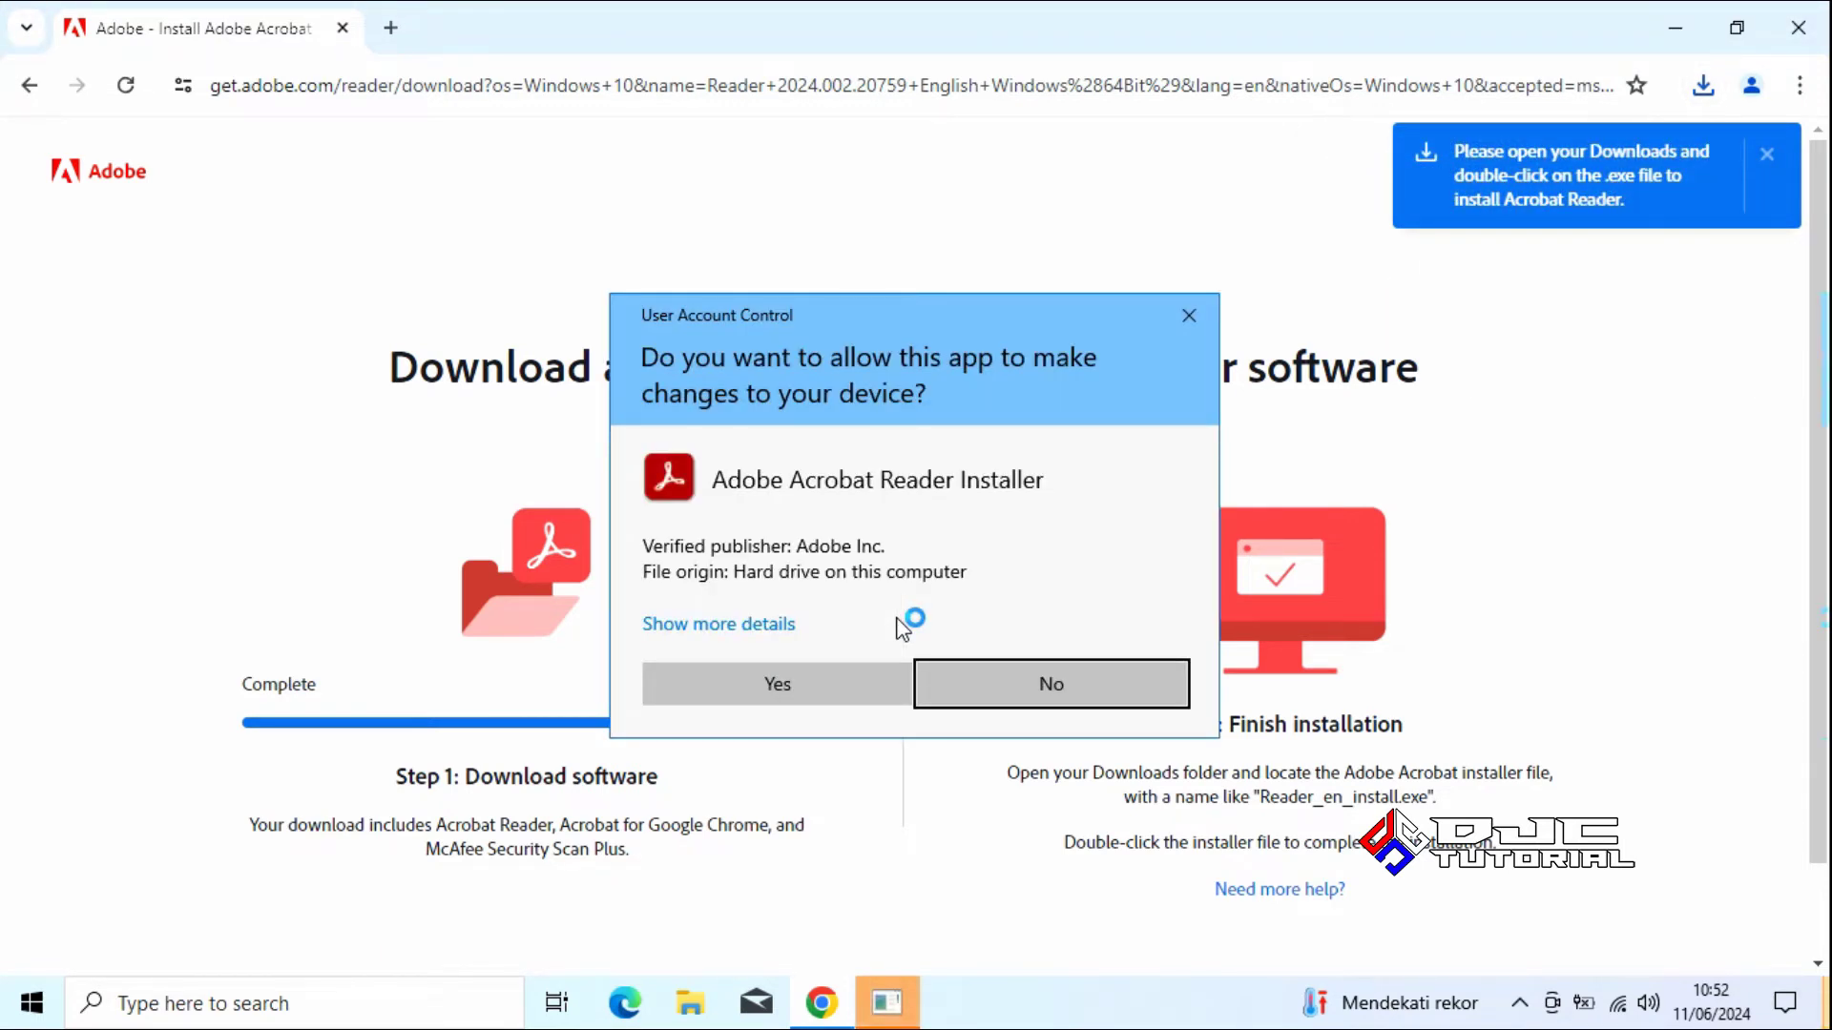
click(826, 709)
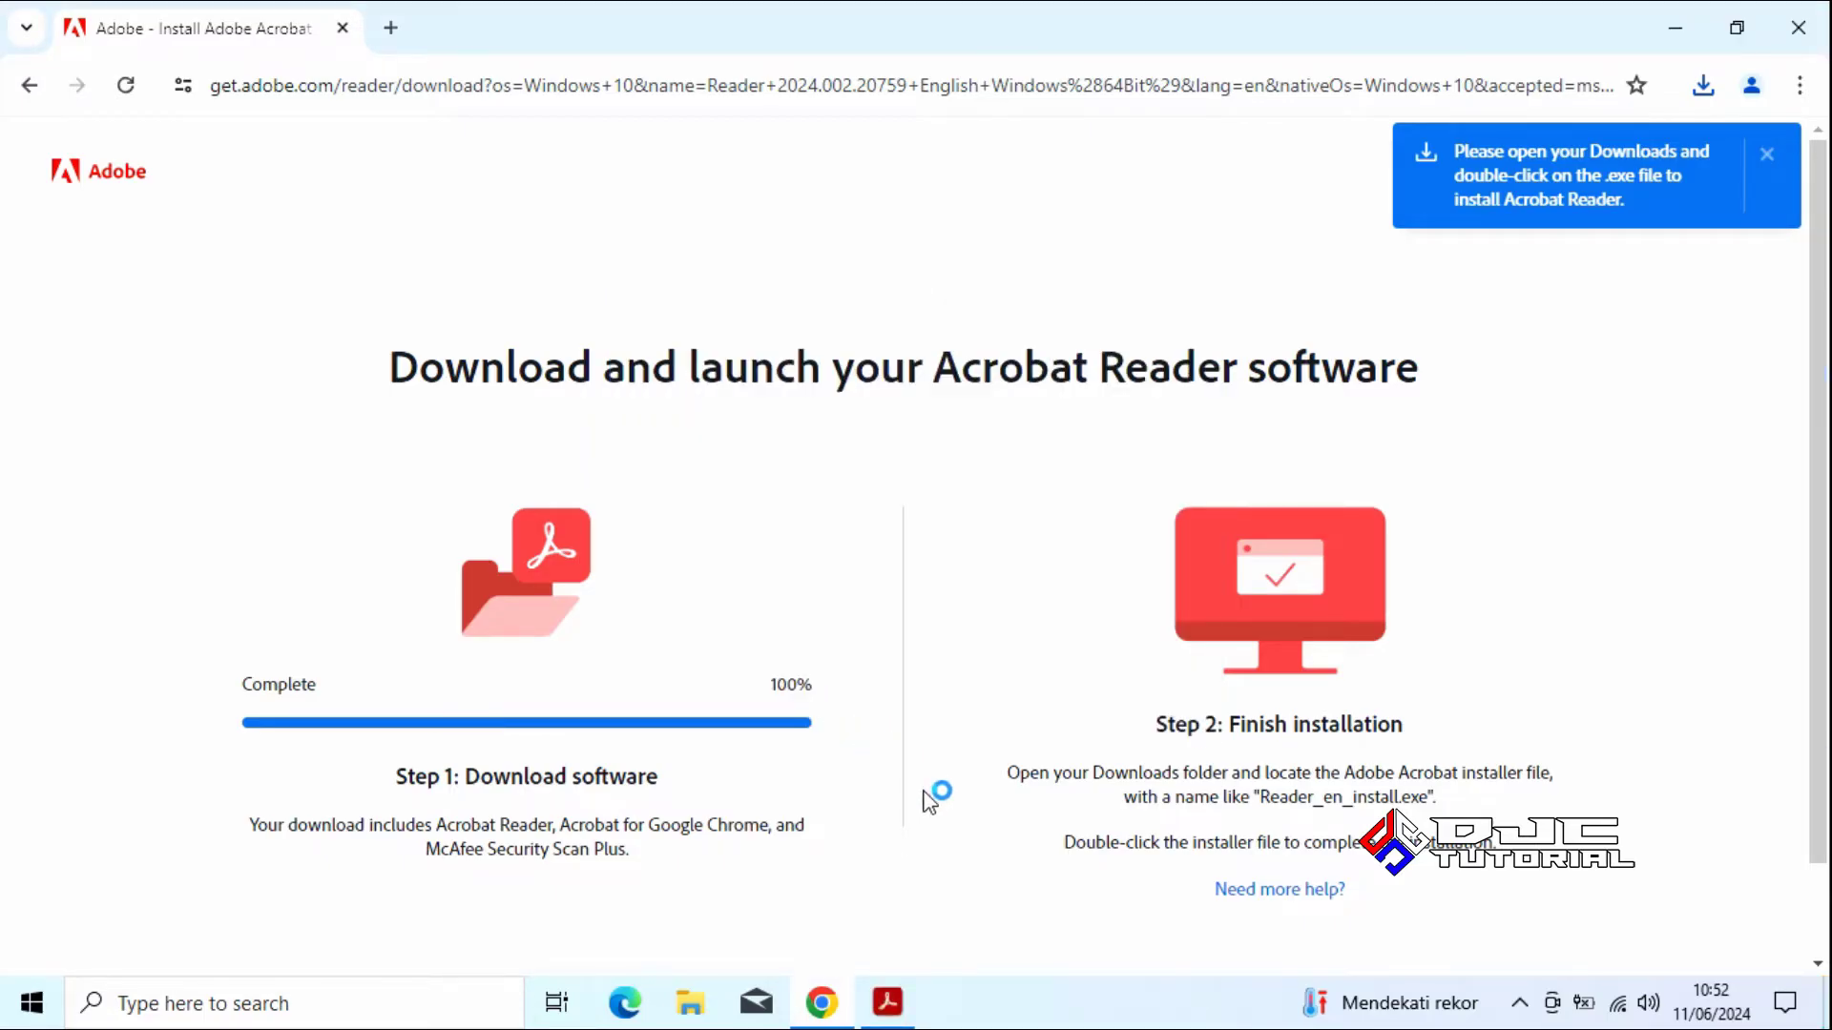
click(1776, 56)
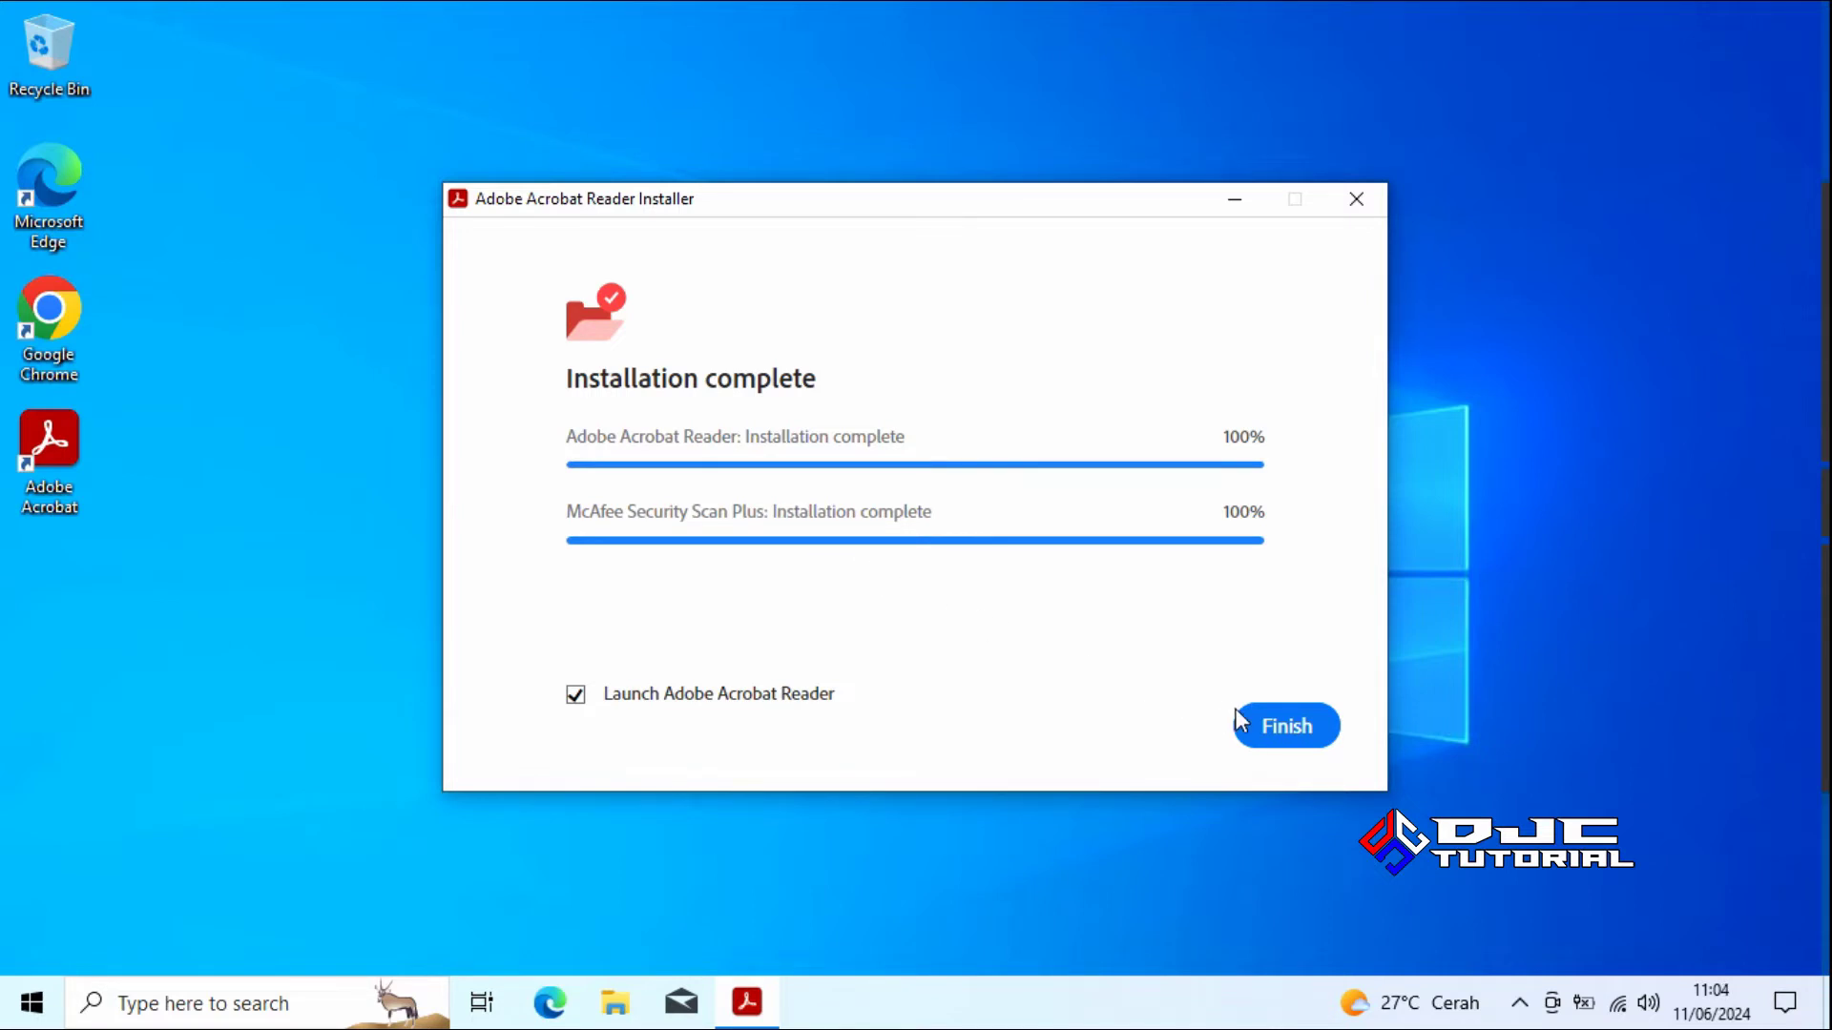
click(1269, 726)
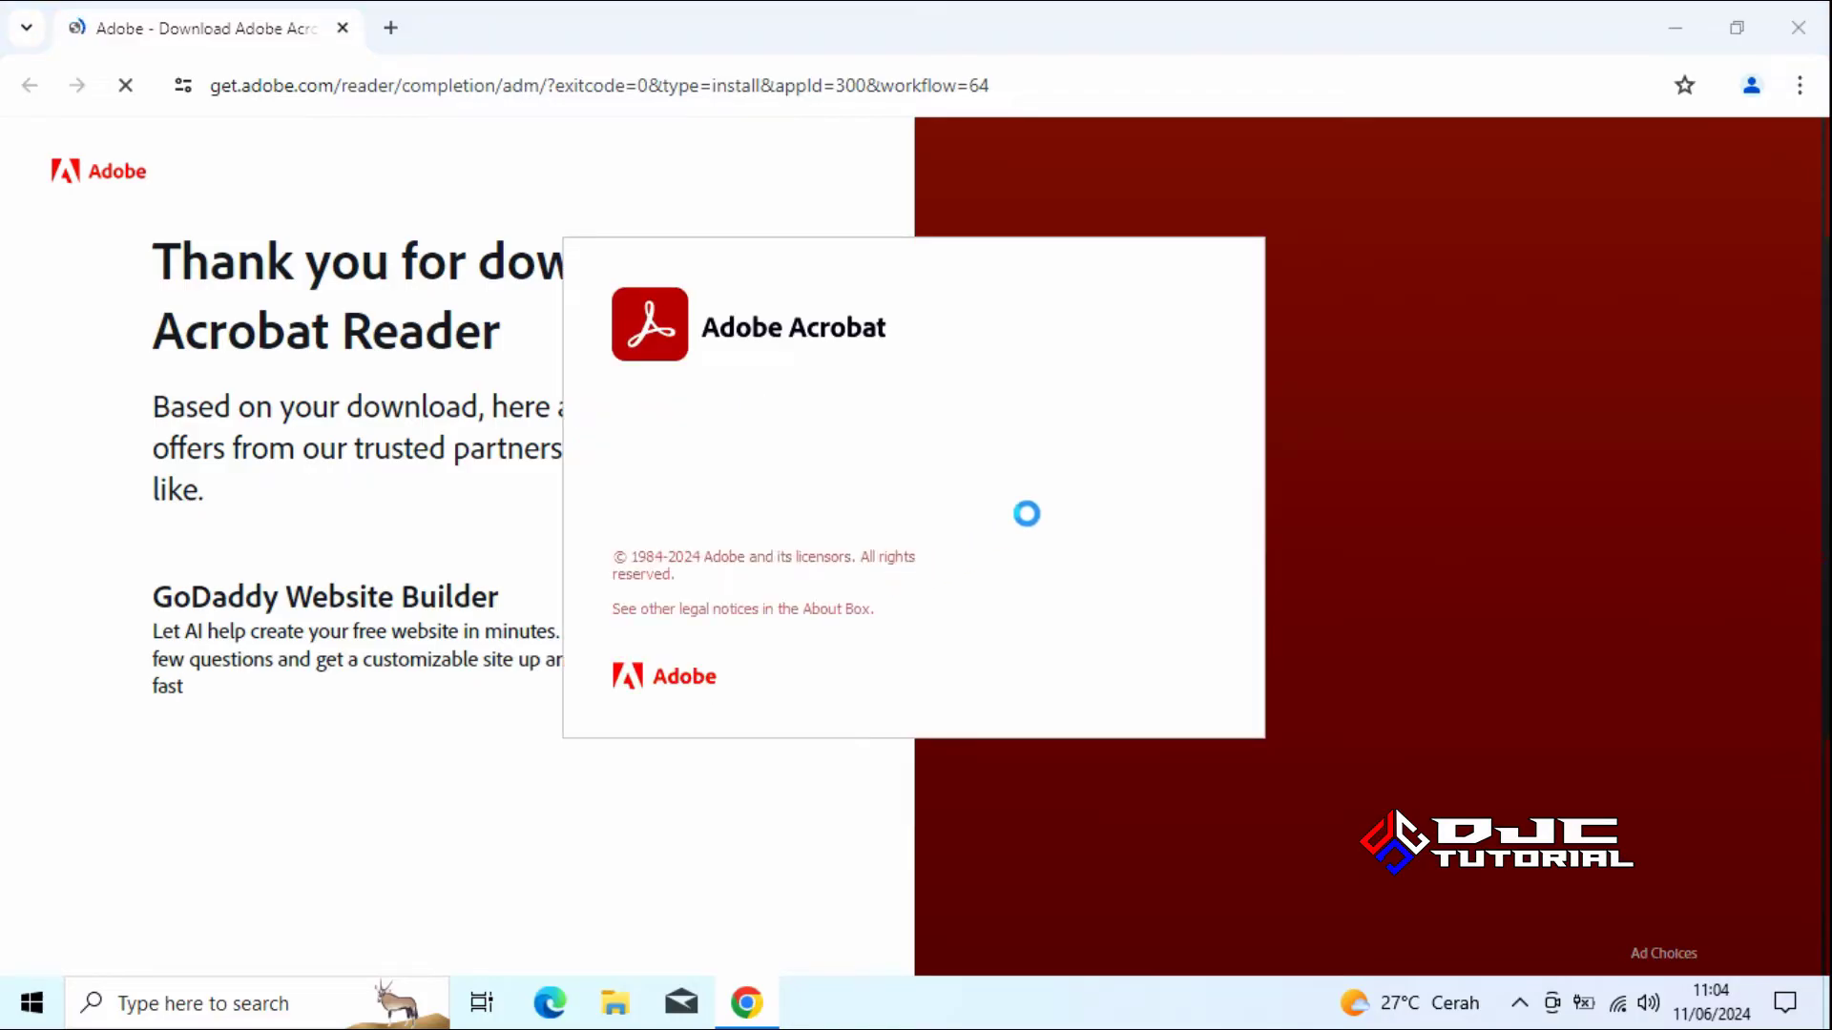
- Close the Chrome and Acrobat Reader windows, and find and open Microsoft Store with a Windows search for "store"
click(1797, 26)
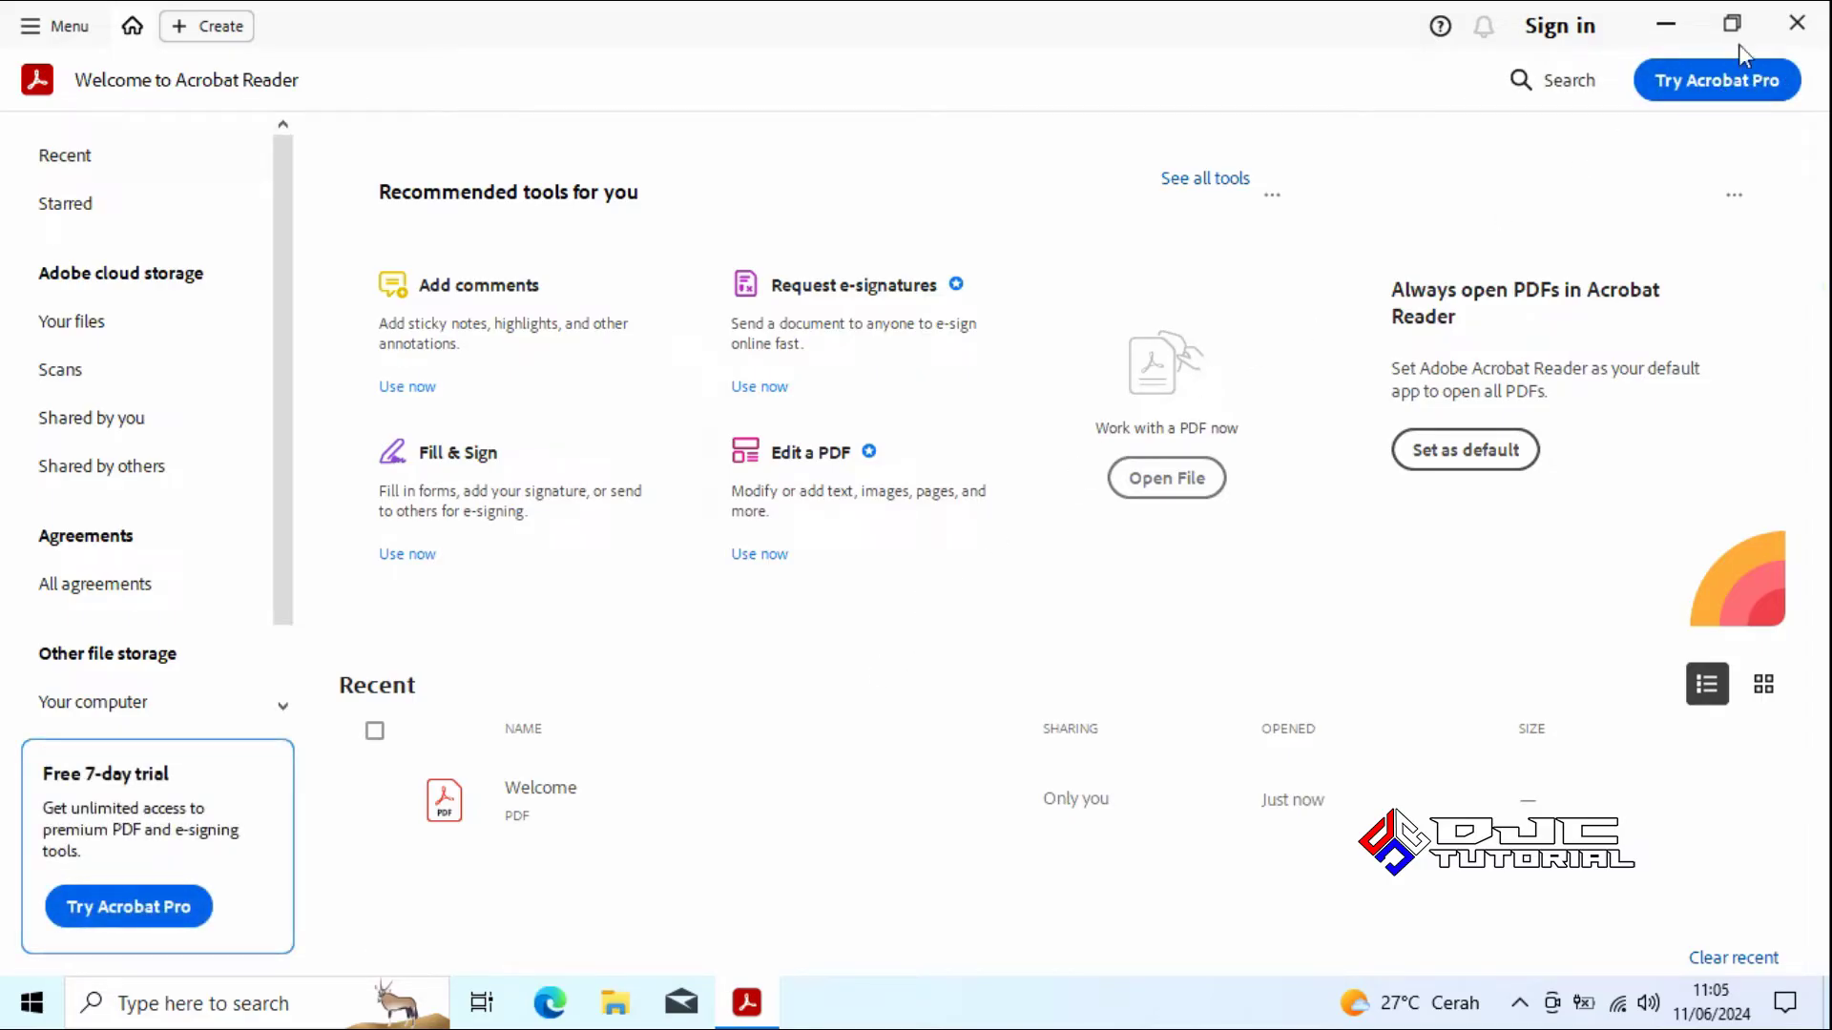
click(1791, 38)
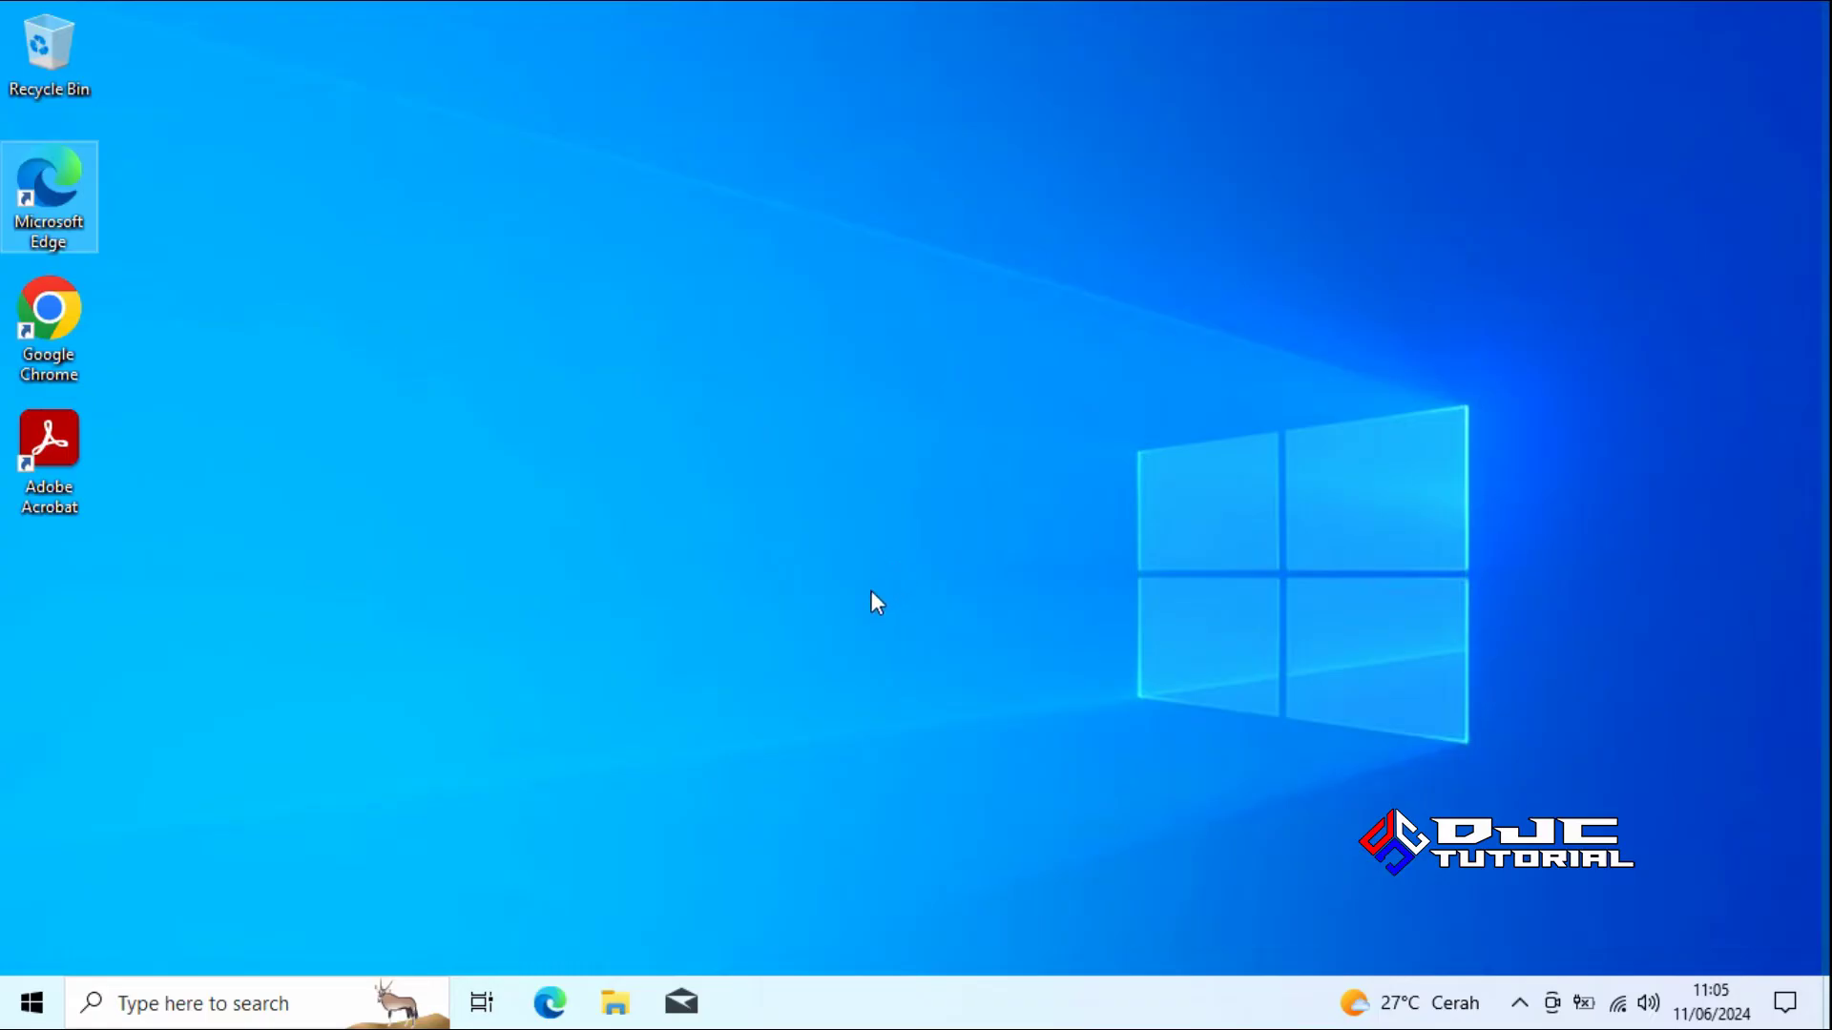
click(339, 1001)
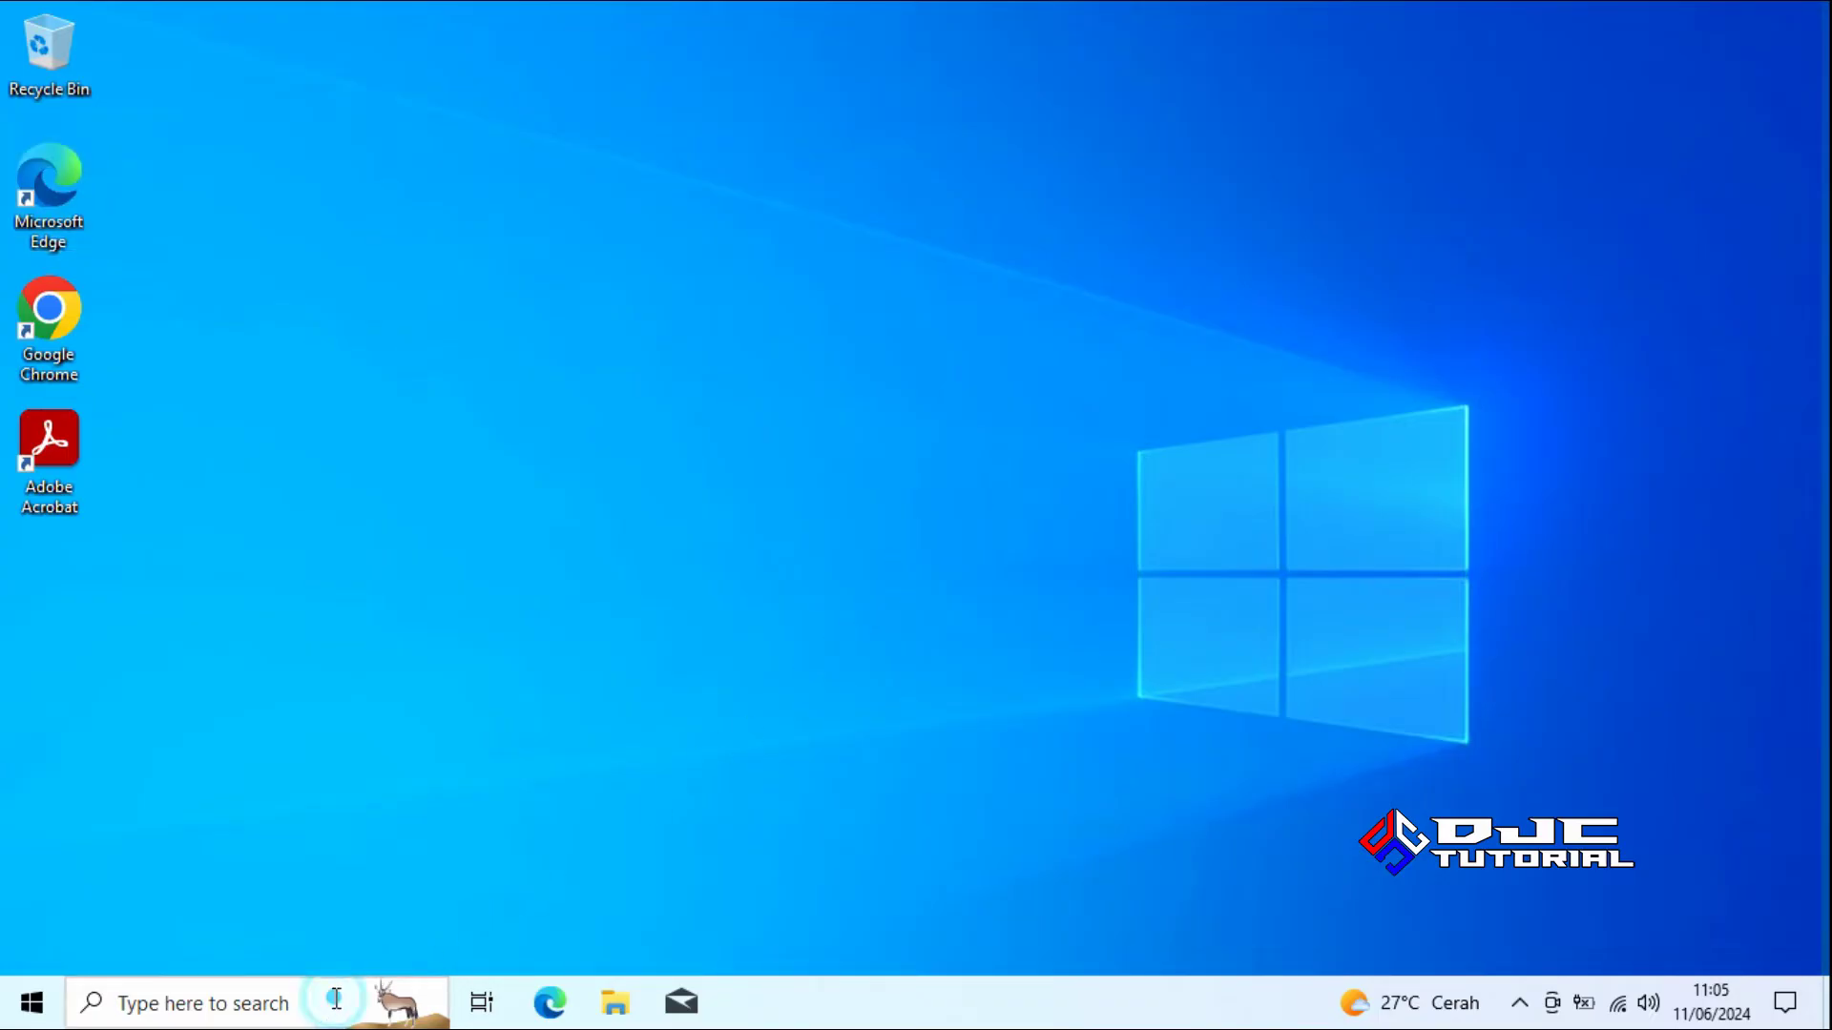
text(s)
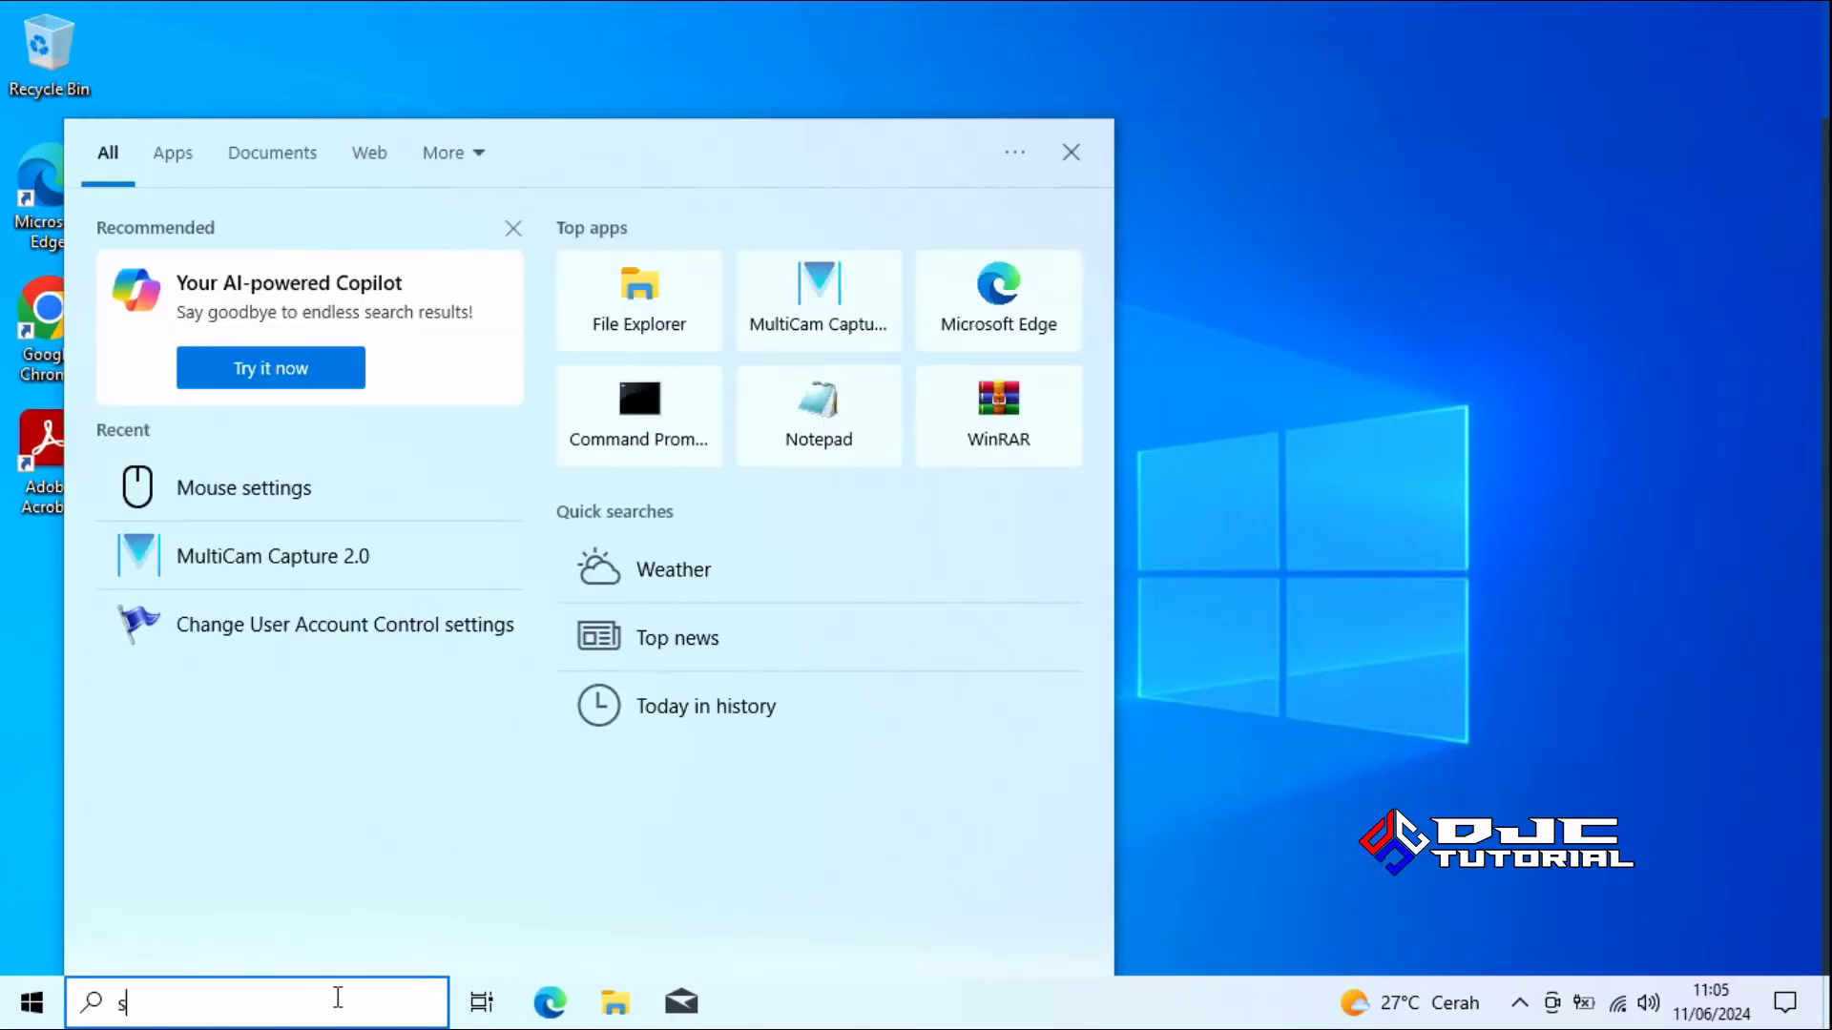
text(tore)
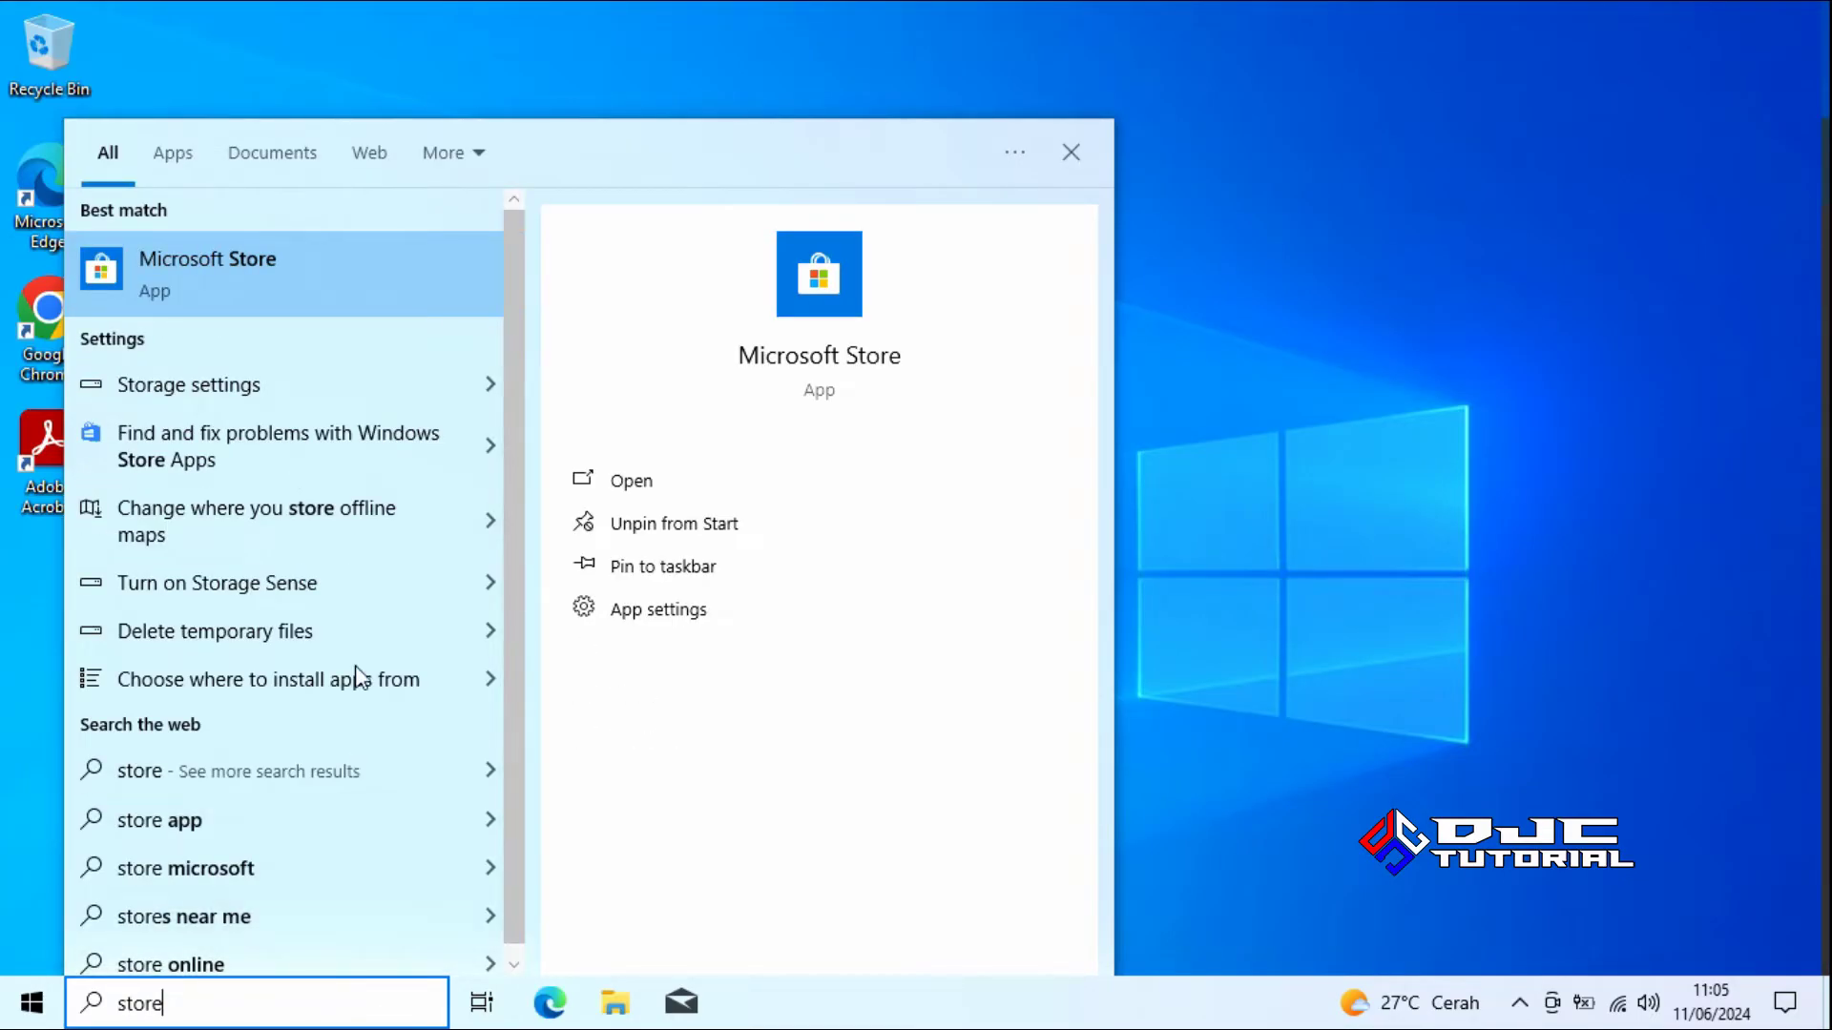
click(330, 286)
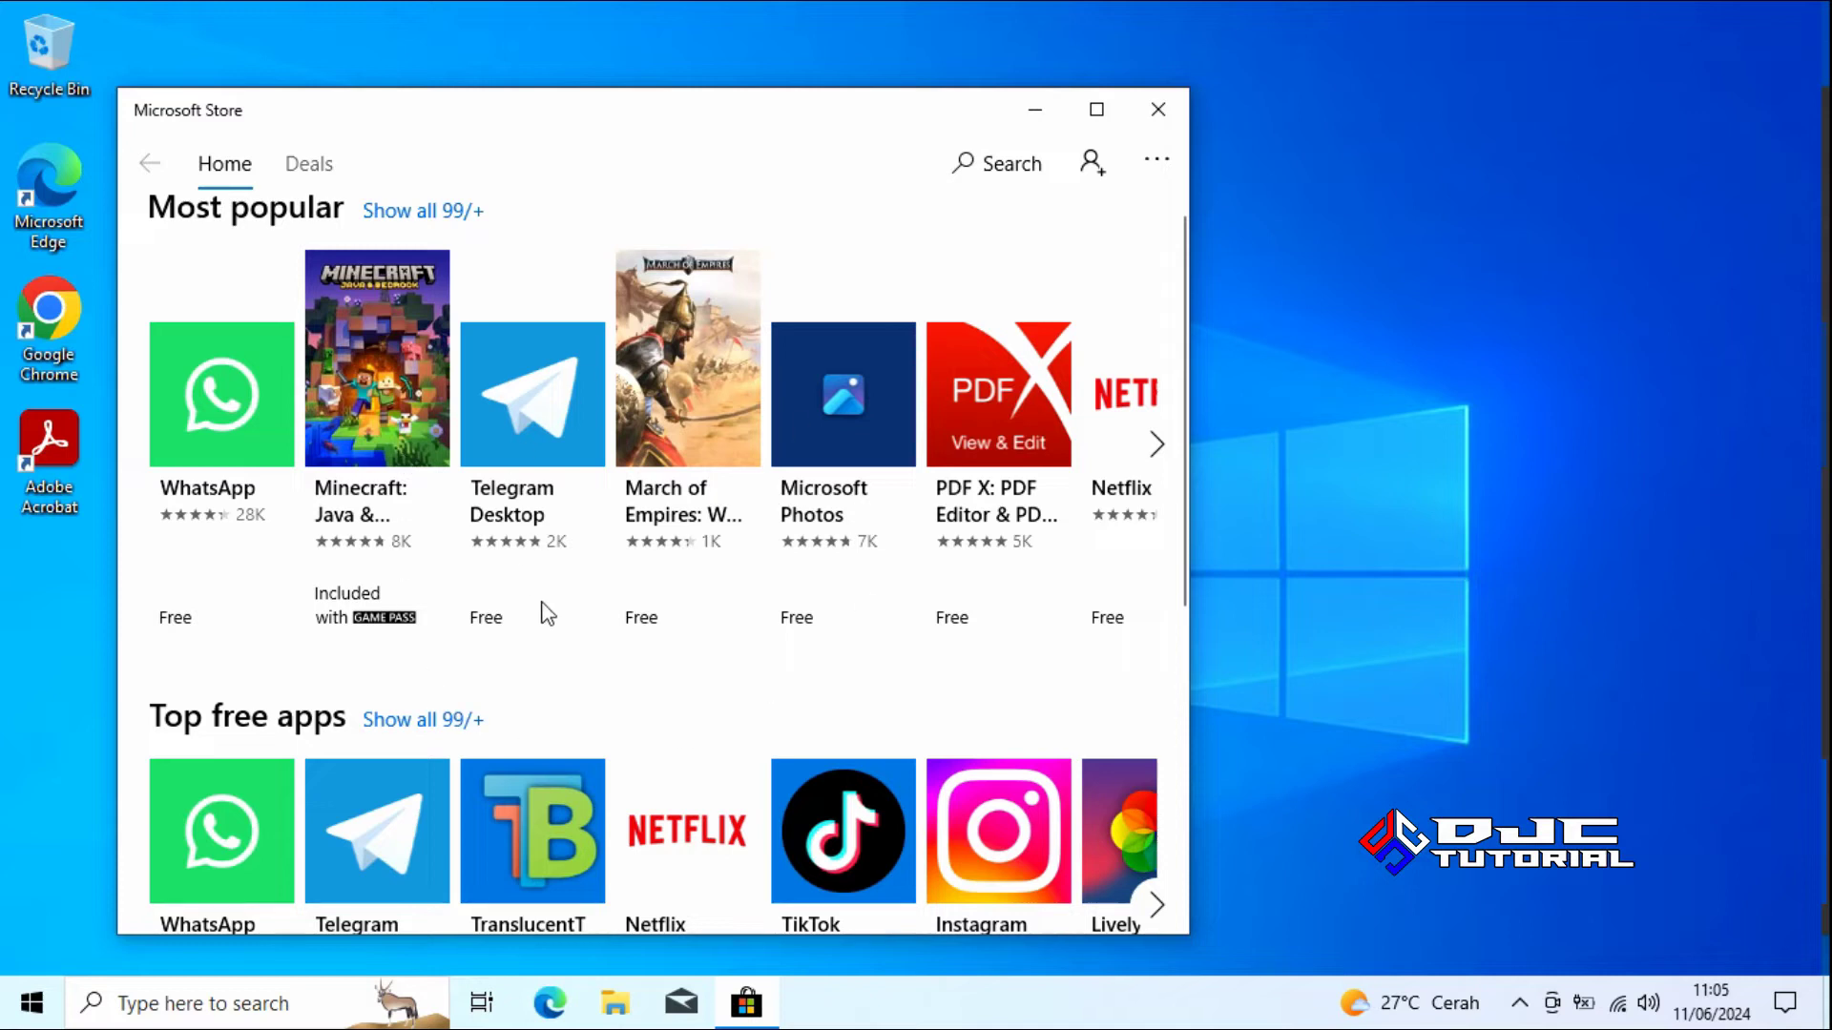
- Search the store for "instagram" and install the Instagram app, declining to sign in with Microsoft
click(967, 170)
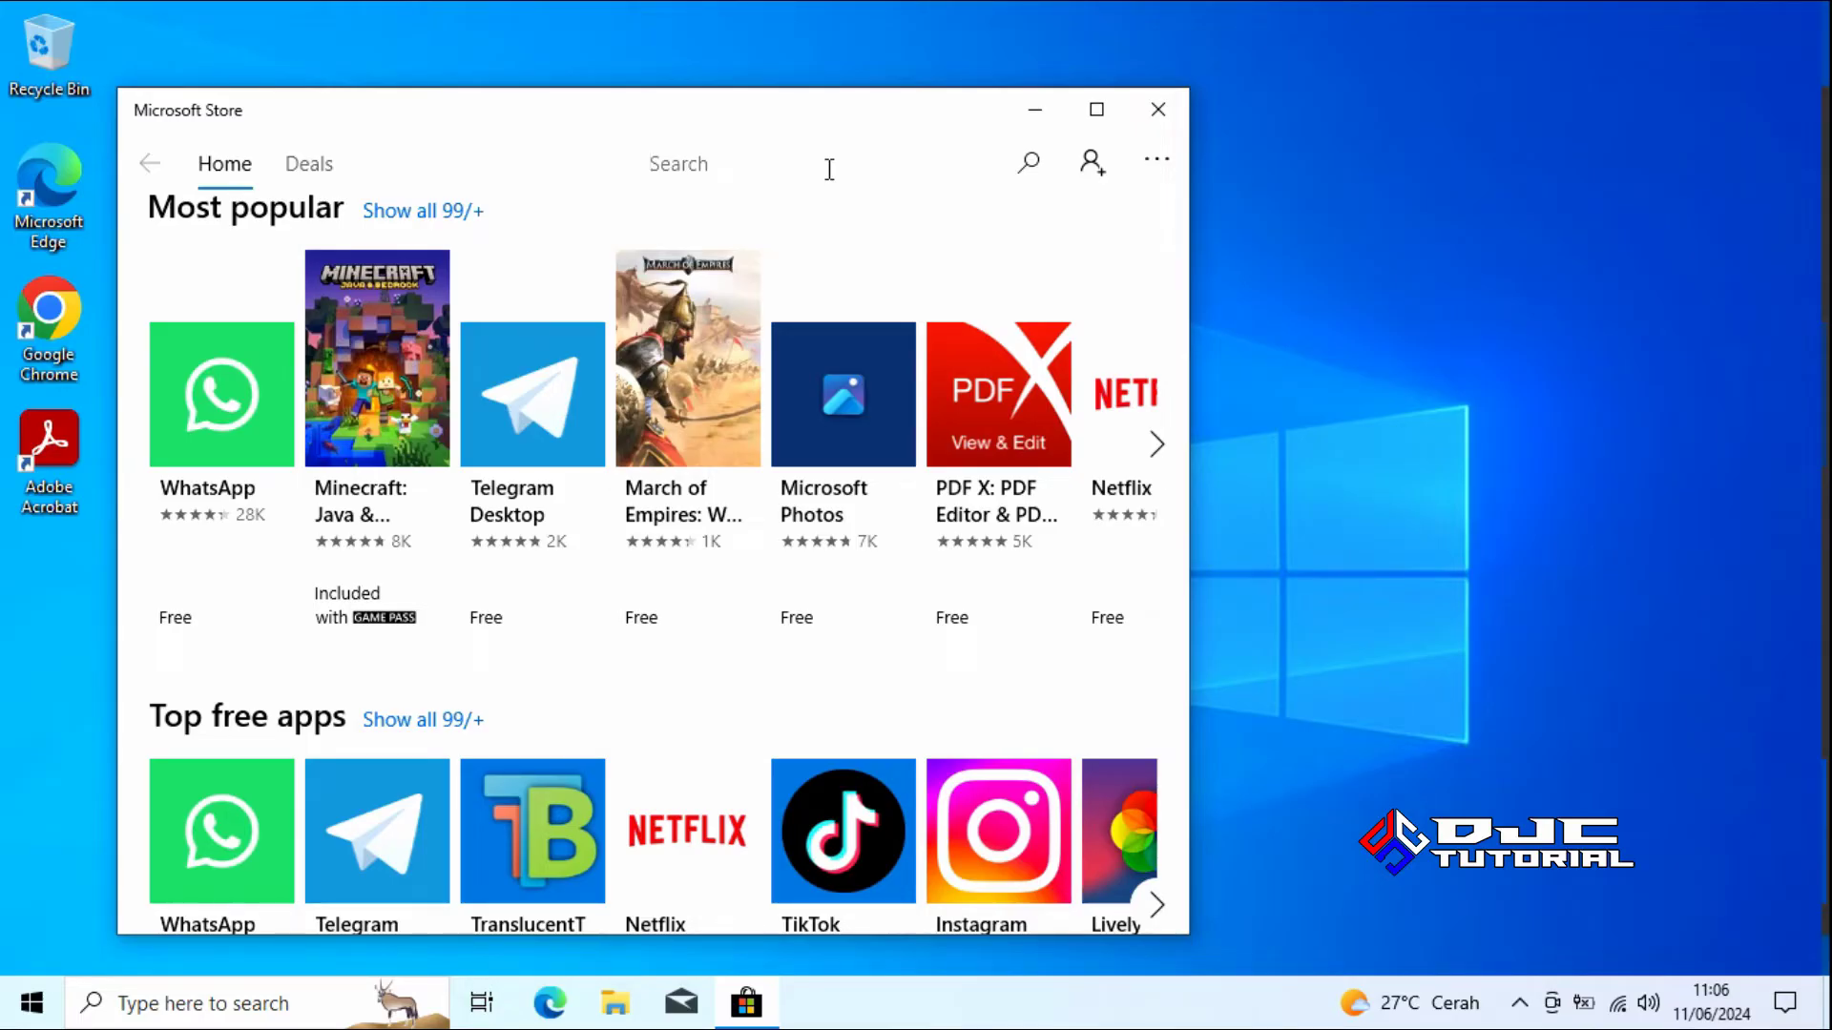
text(inst)
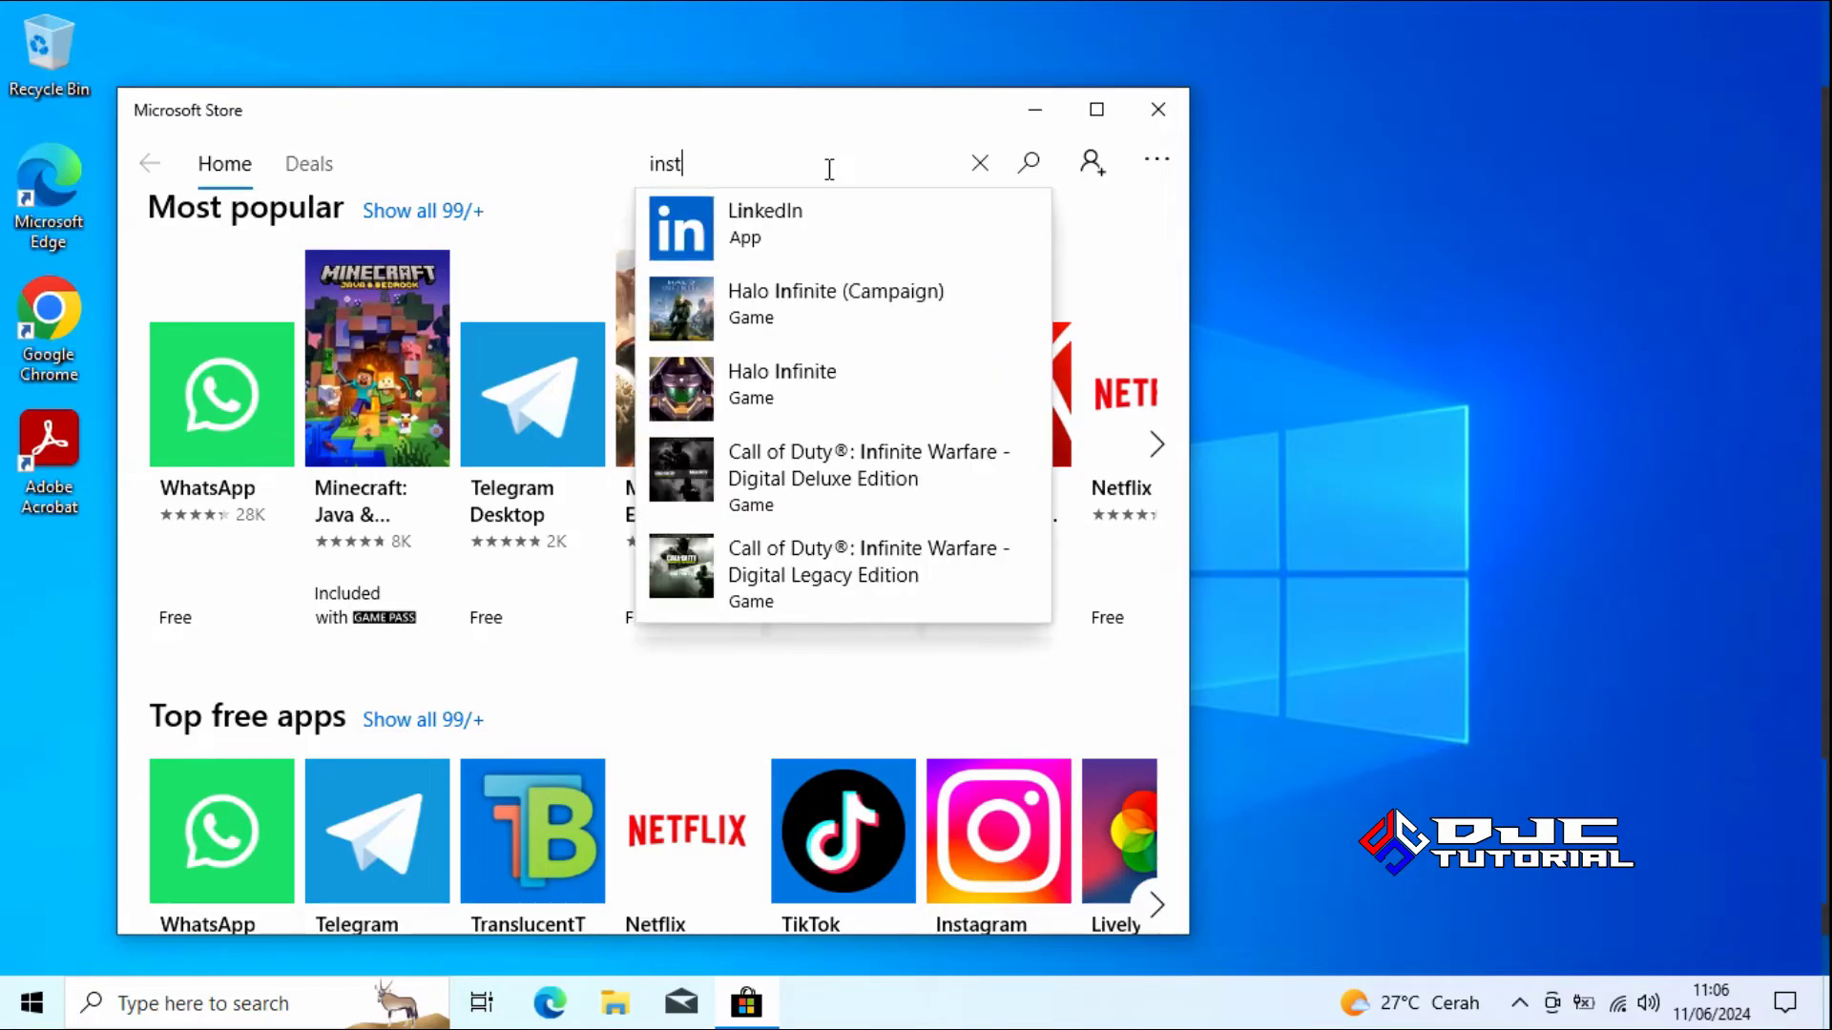
text(agram)
key(Return)
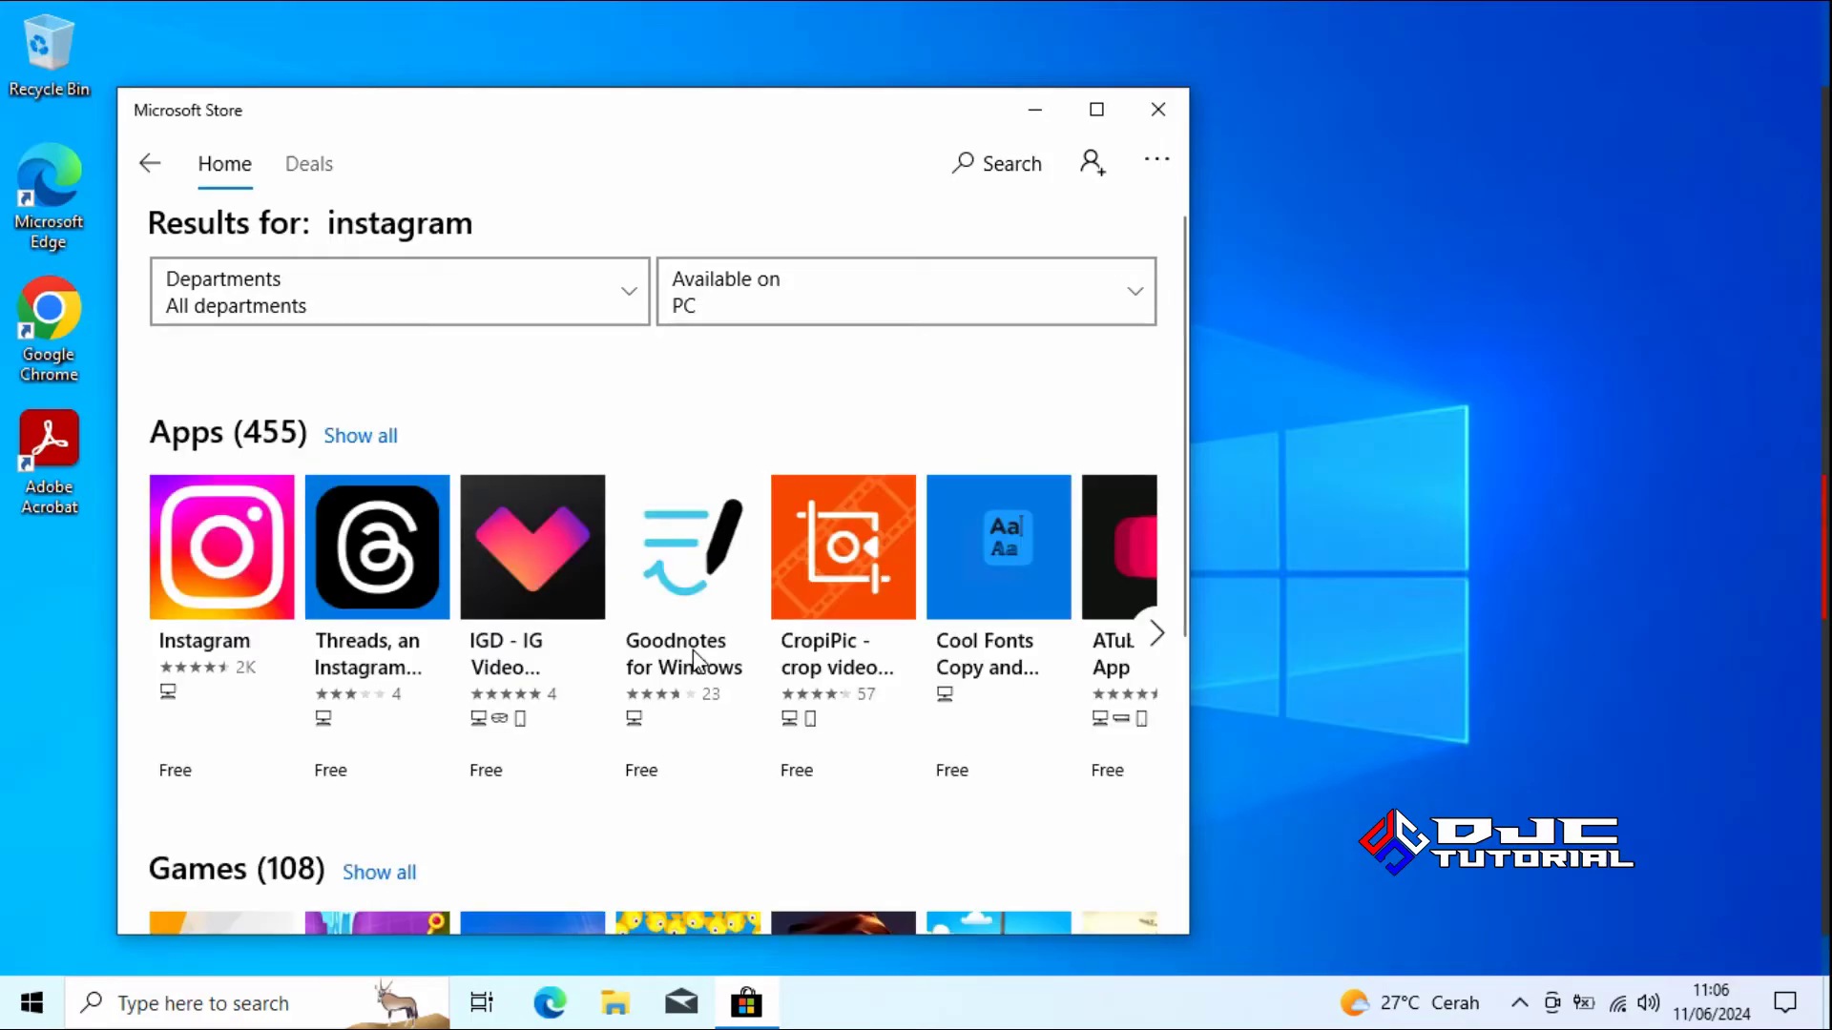
click(234, 586)
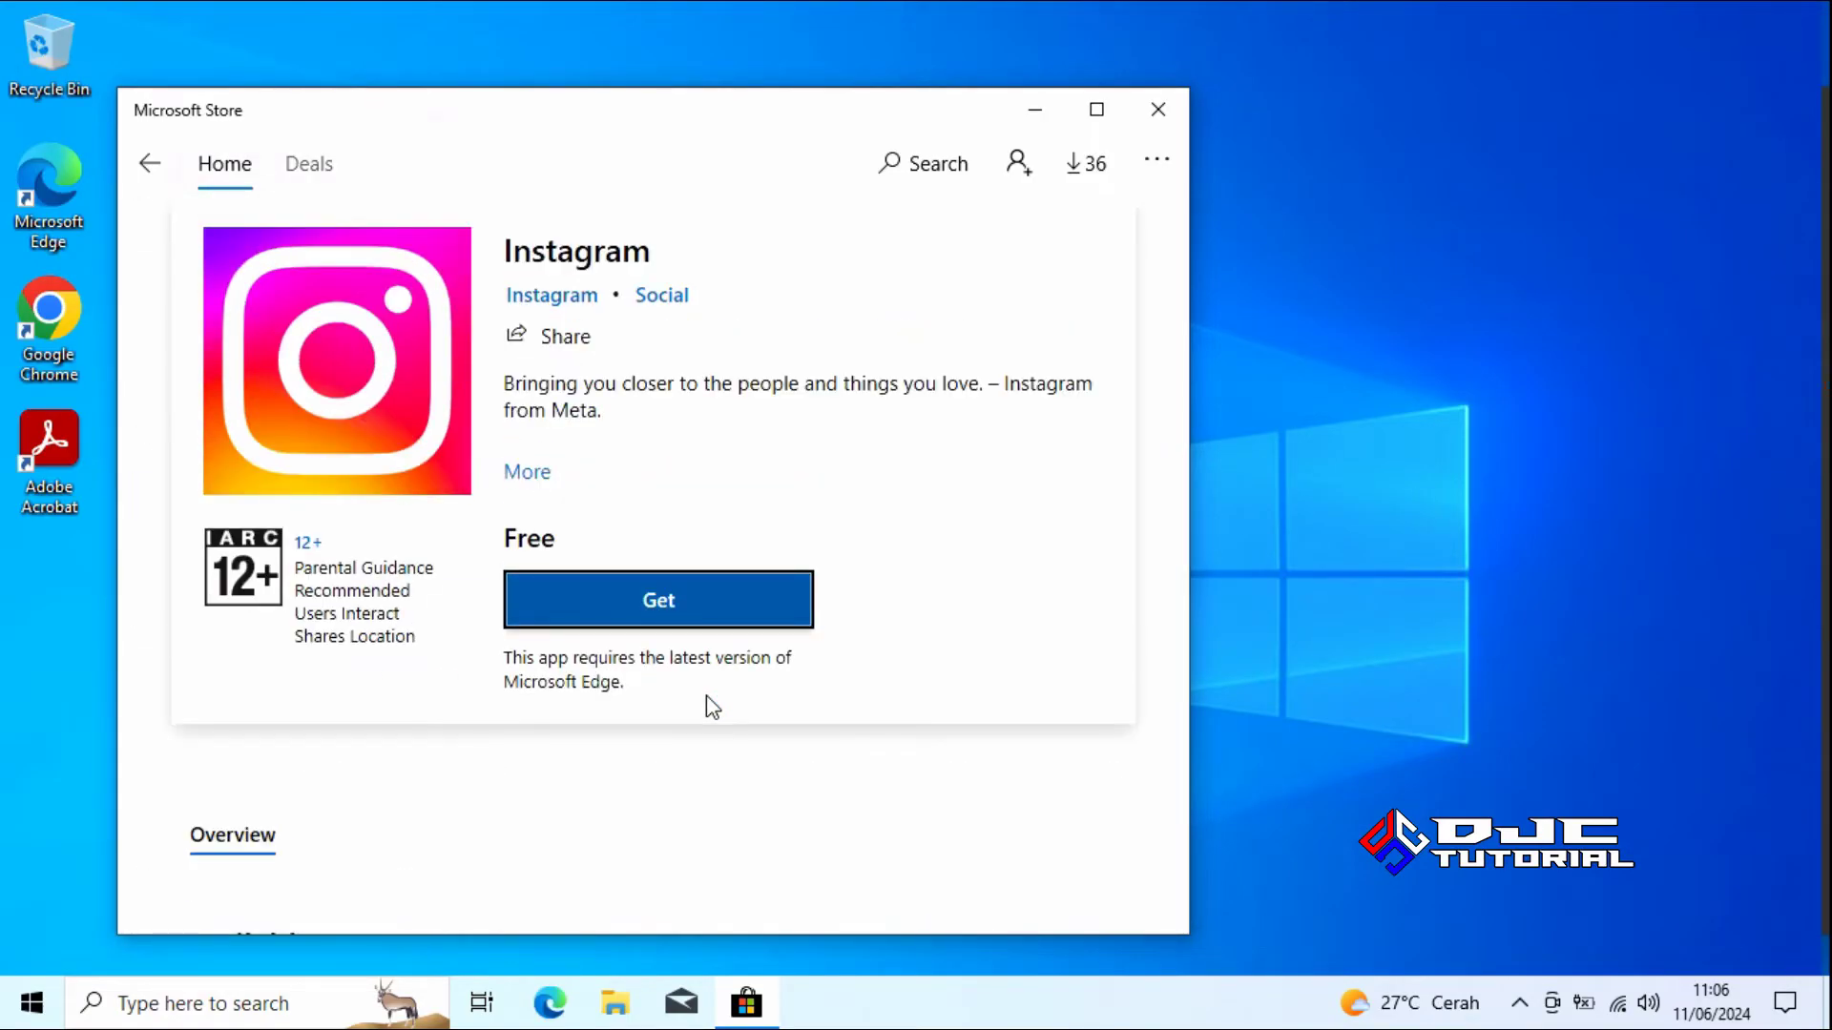
click(666, 598)
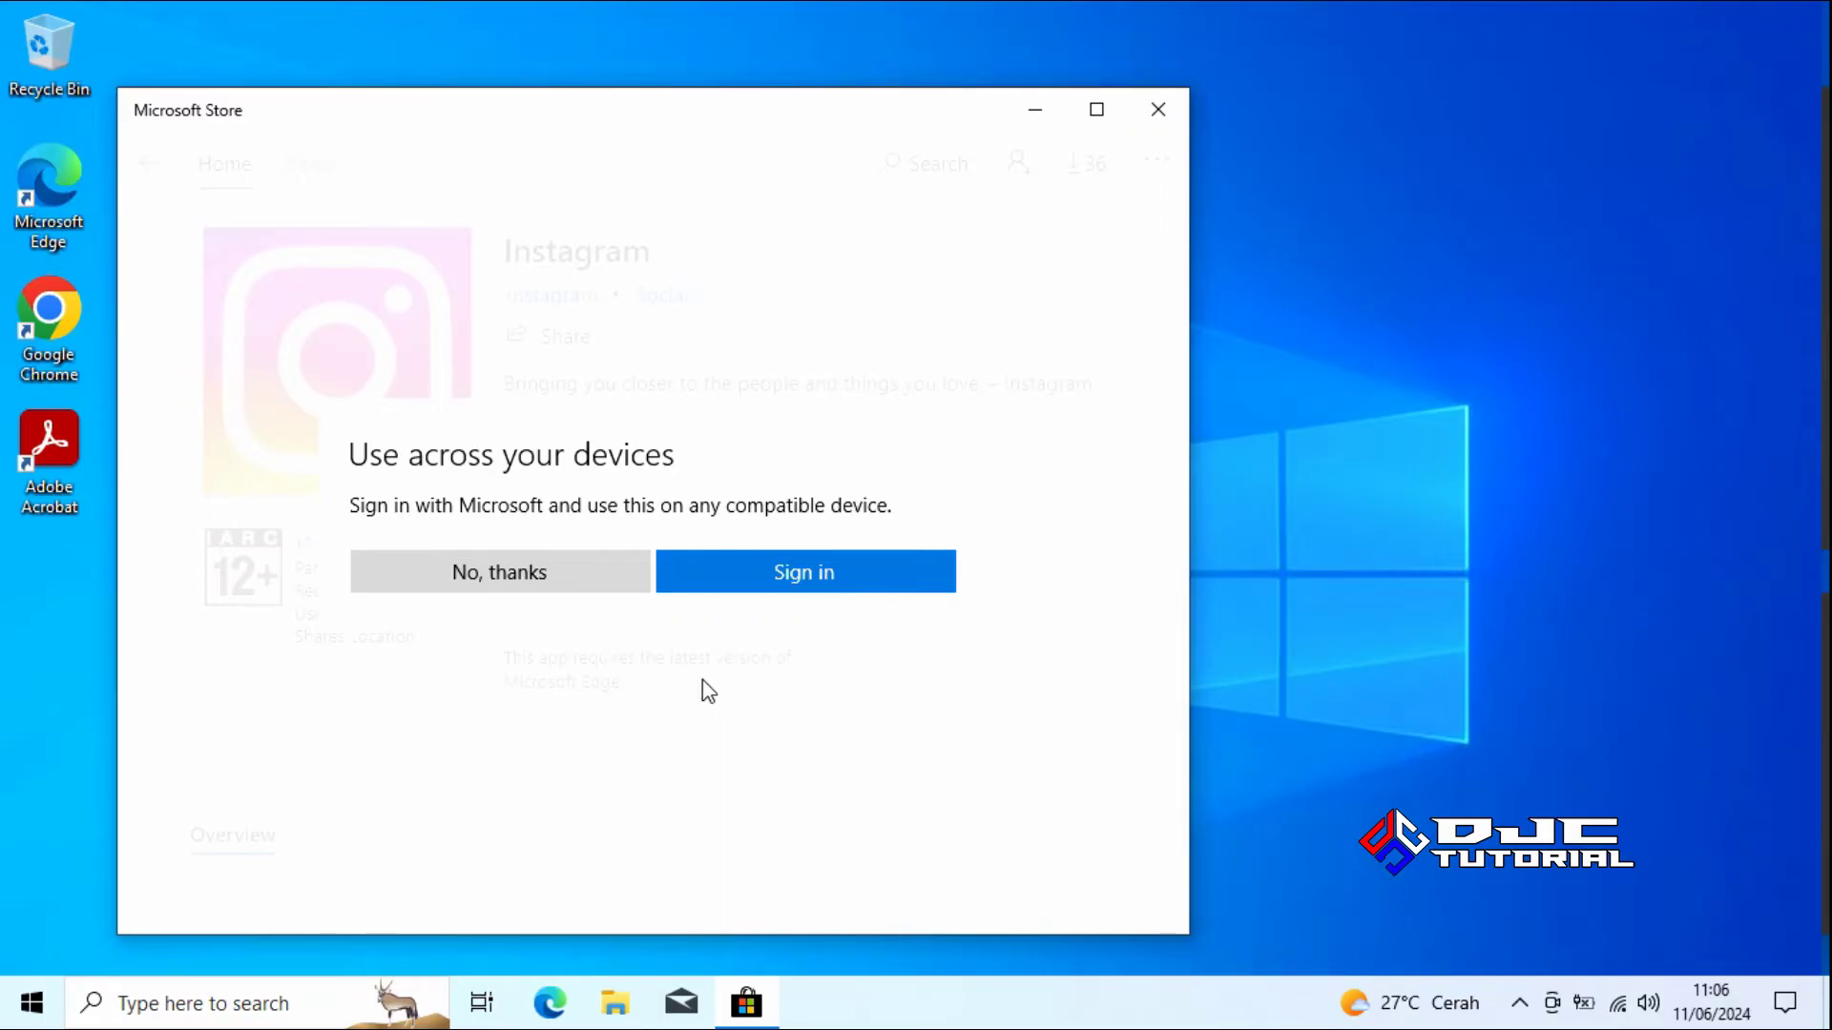
click(523, 596)
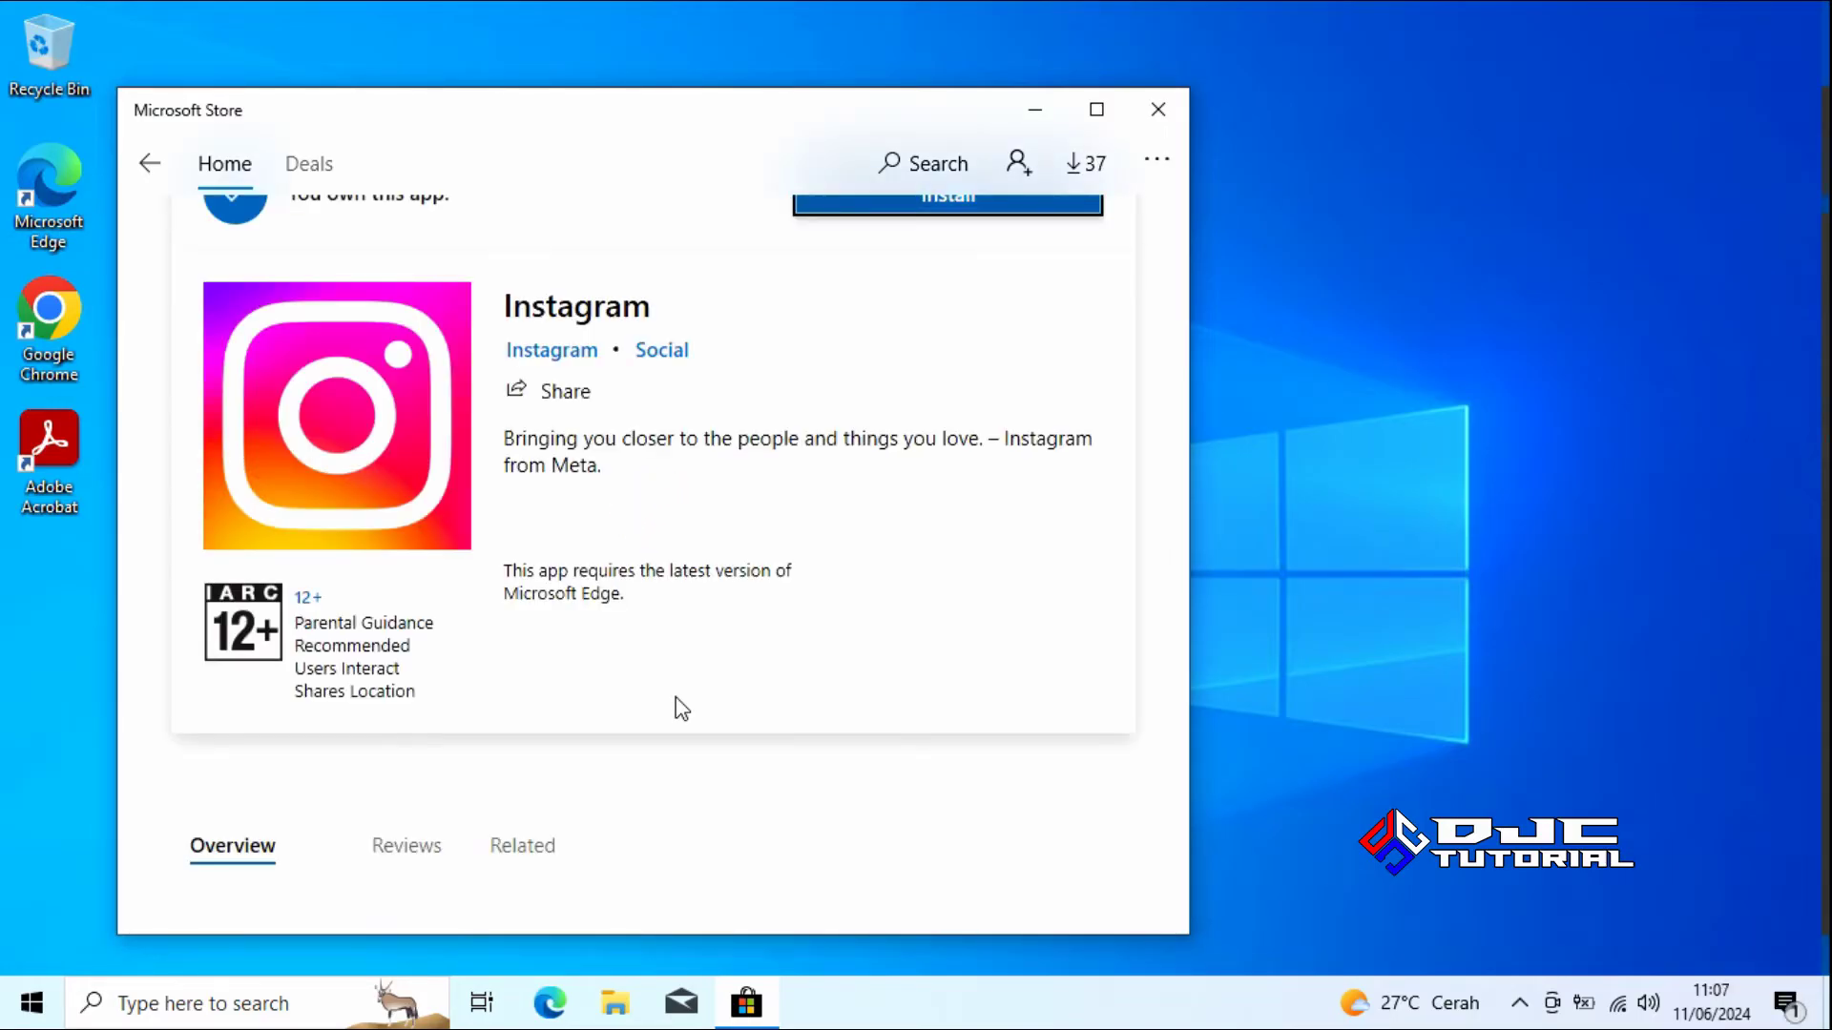
key(Return)
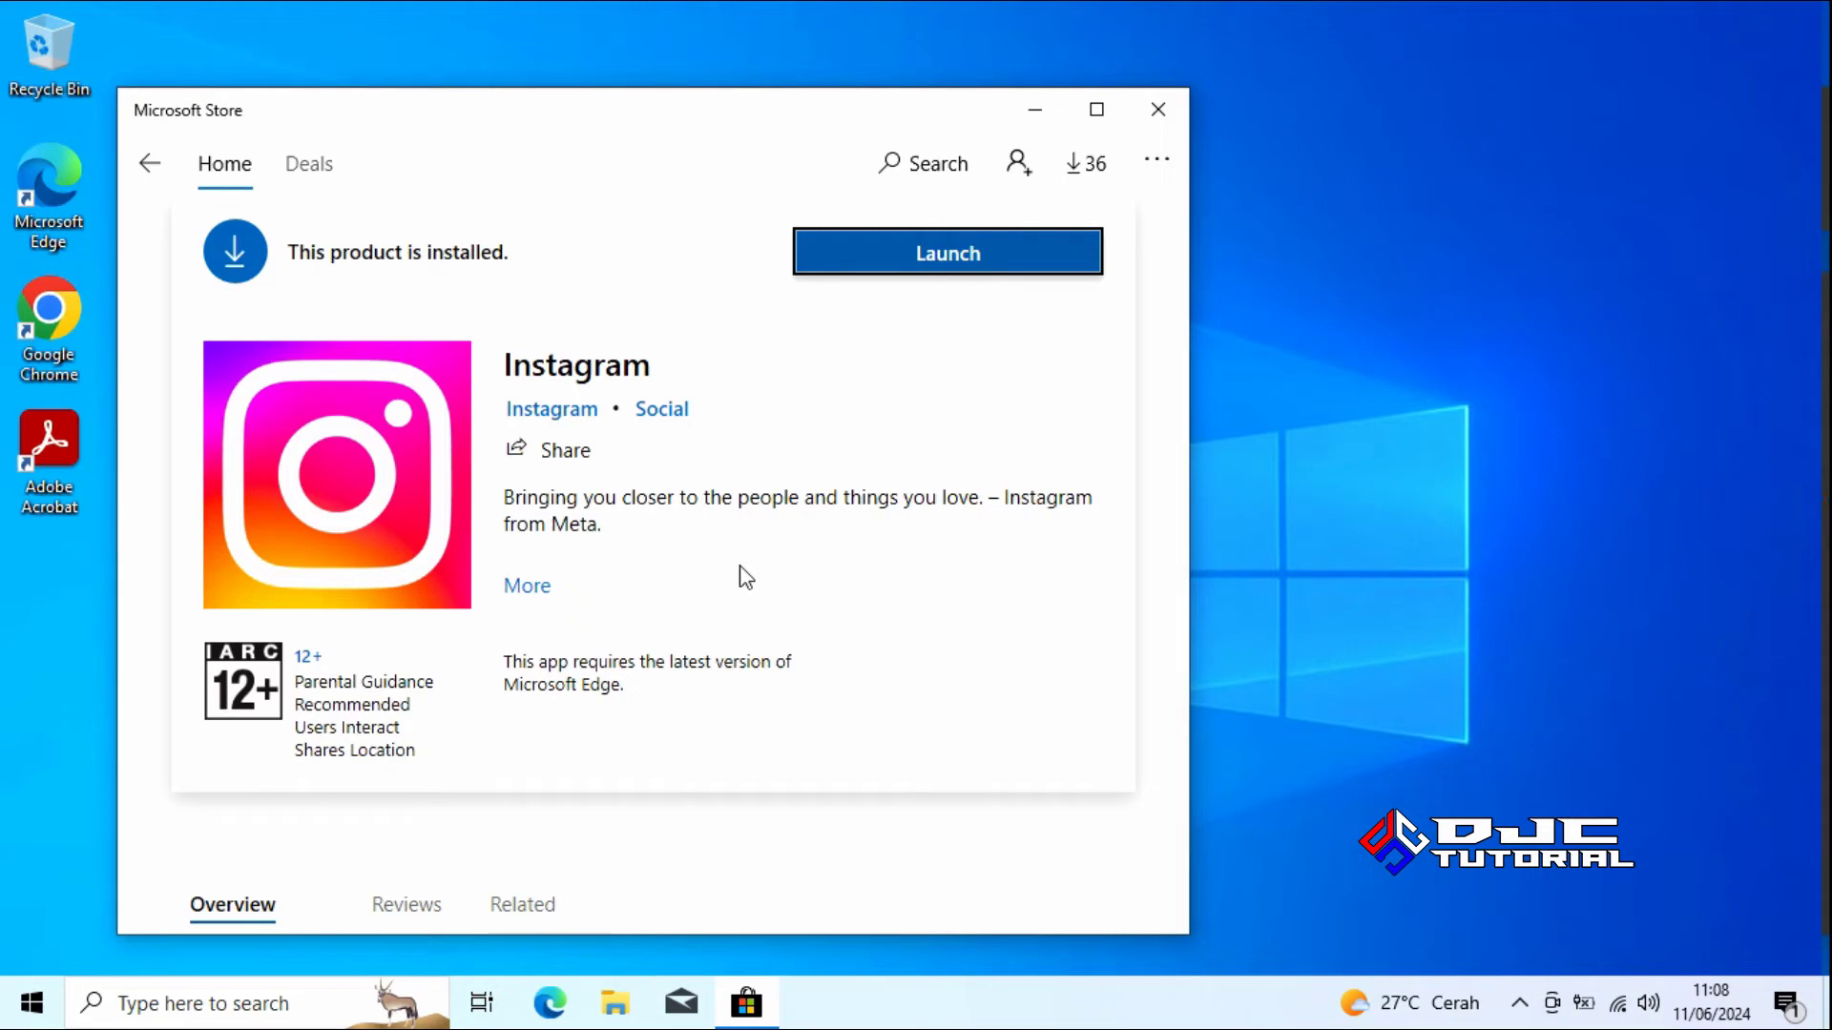
- Search the store for "whatsapp", install WhatsApp without signing in with Microsoft, and close the store
click(899, 164)
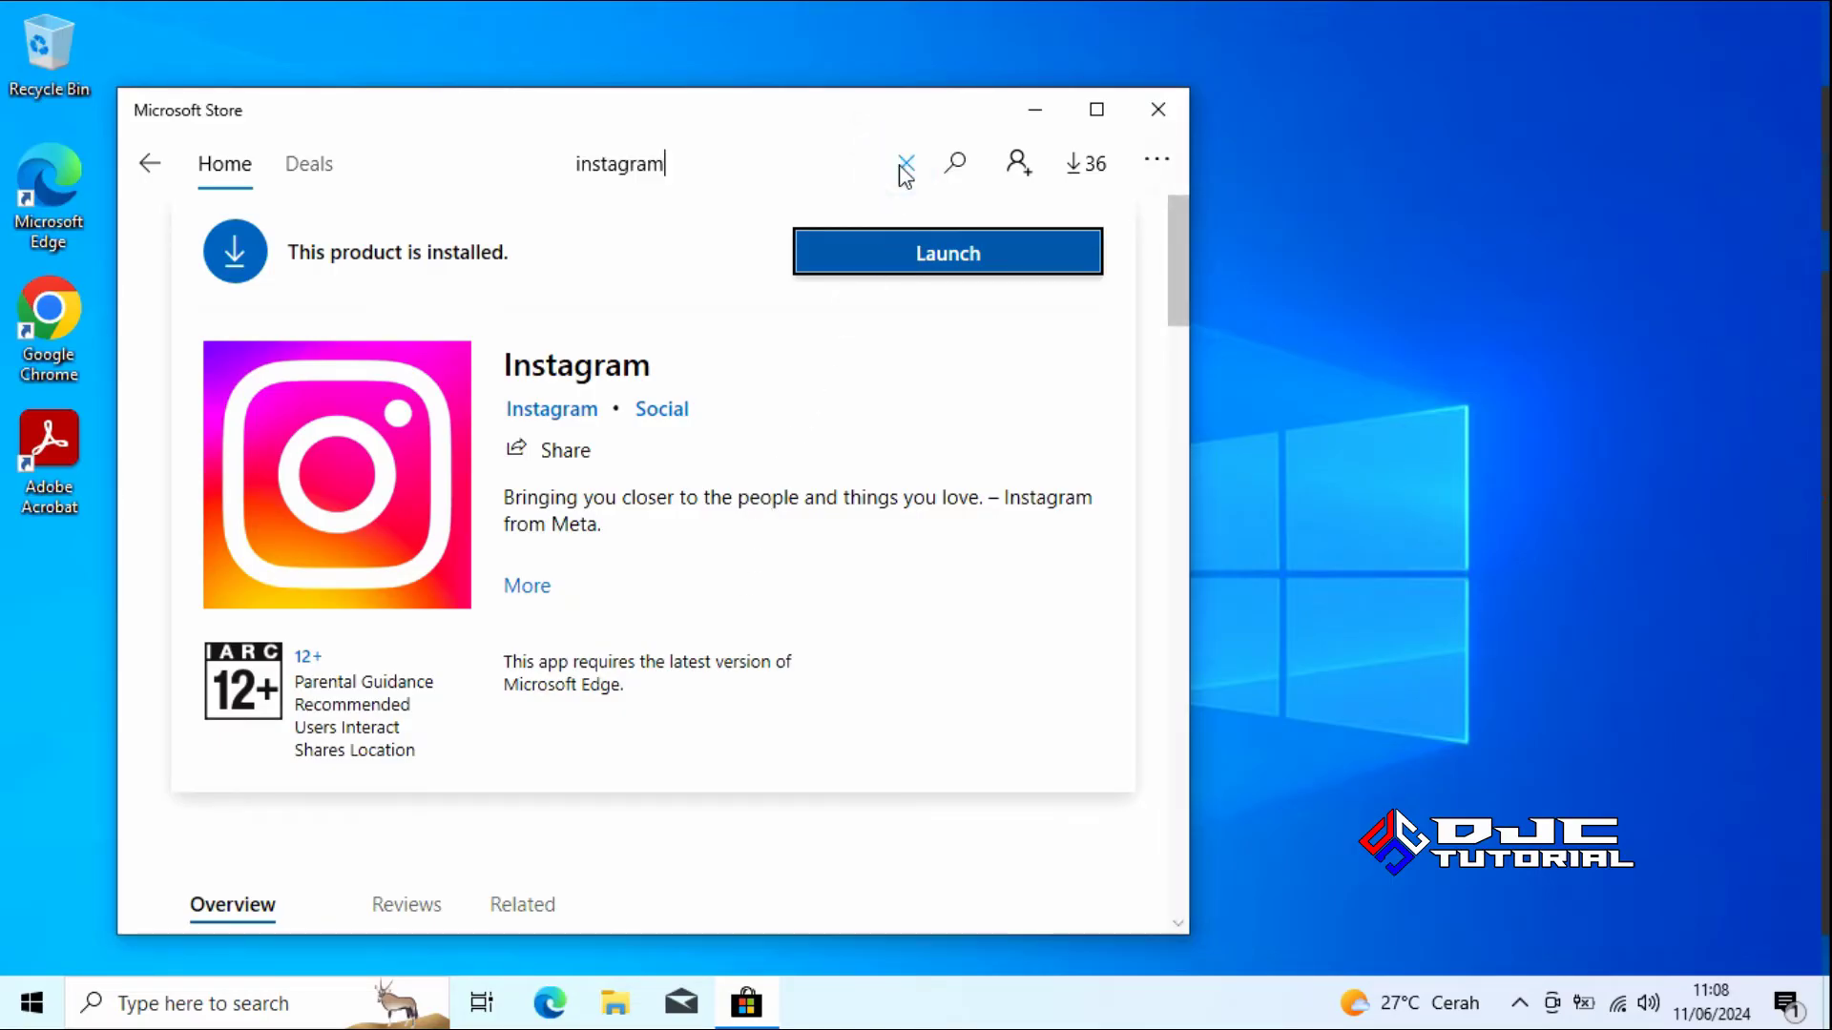
click(723, 166)
drag(709, 166, 560, 162)
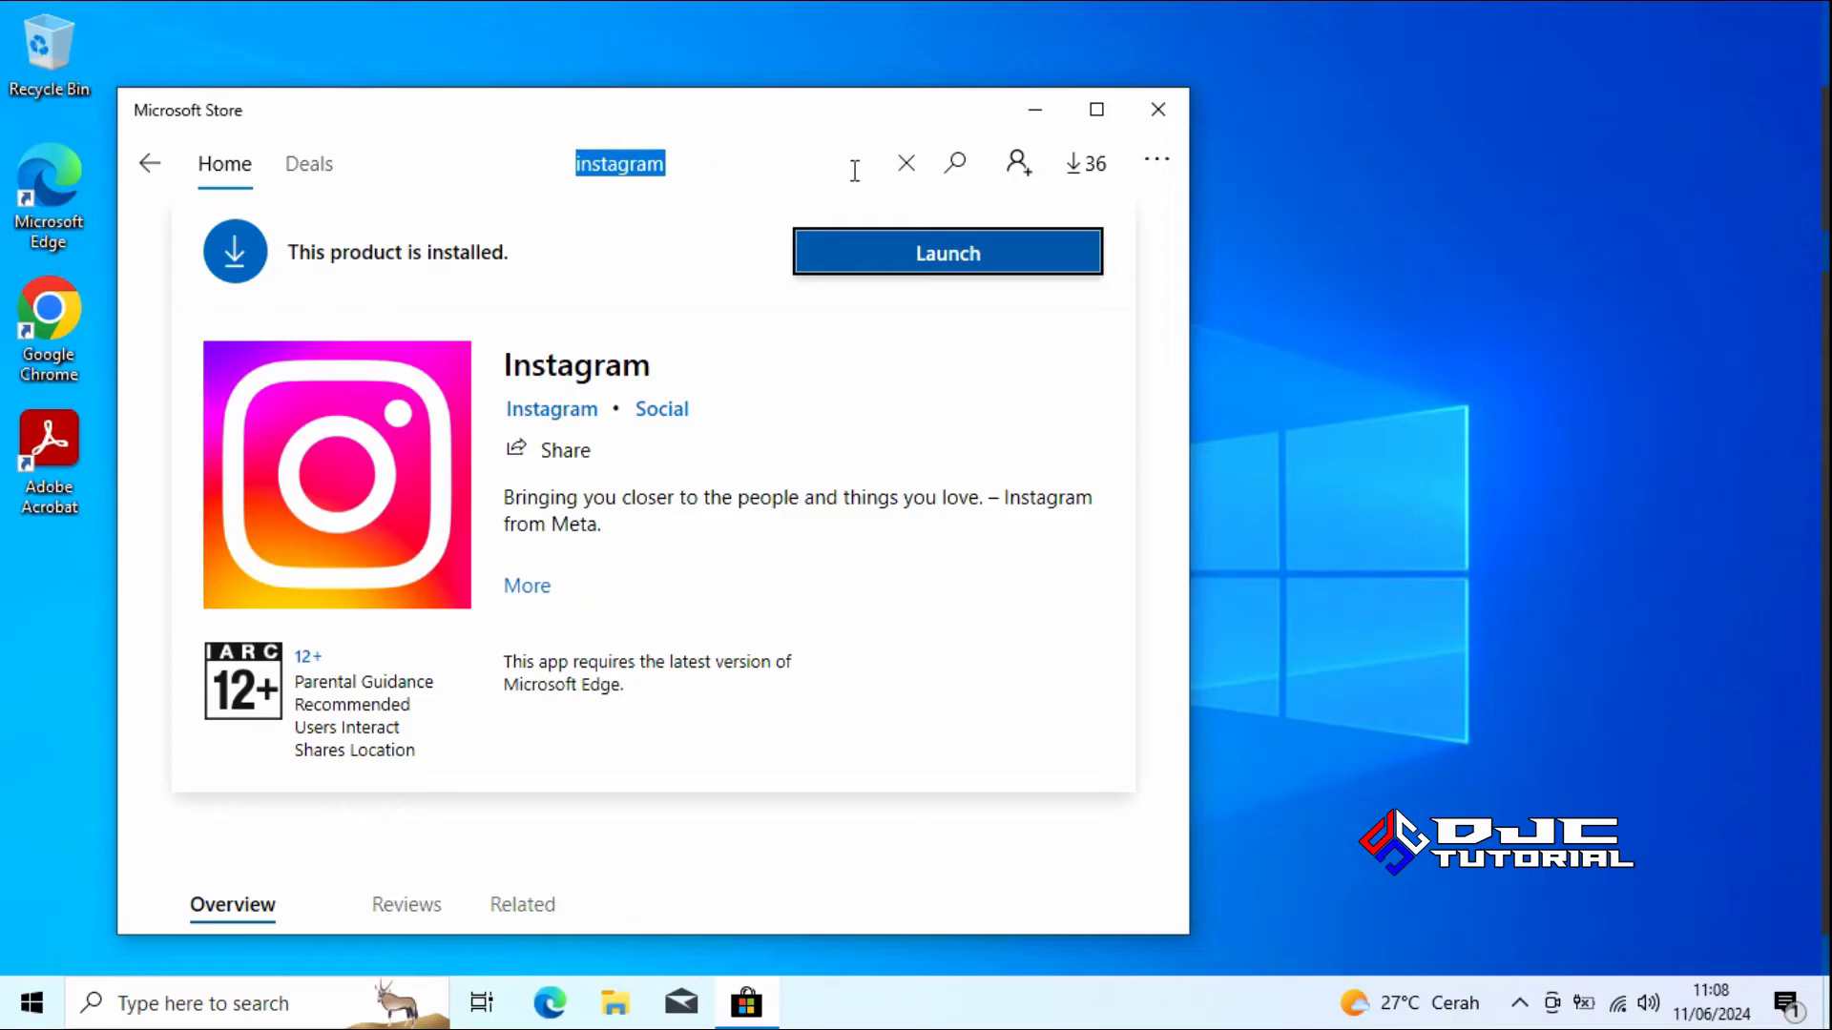
text(w)
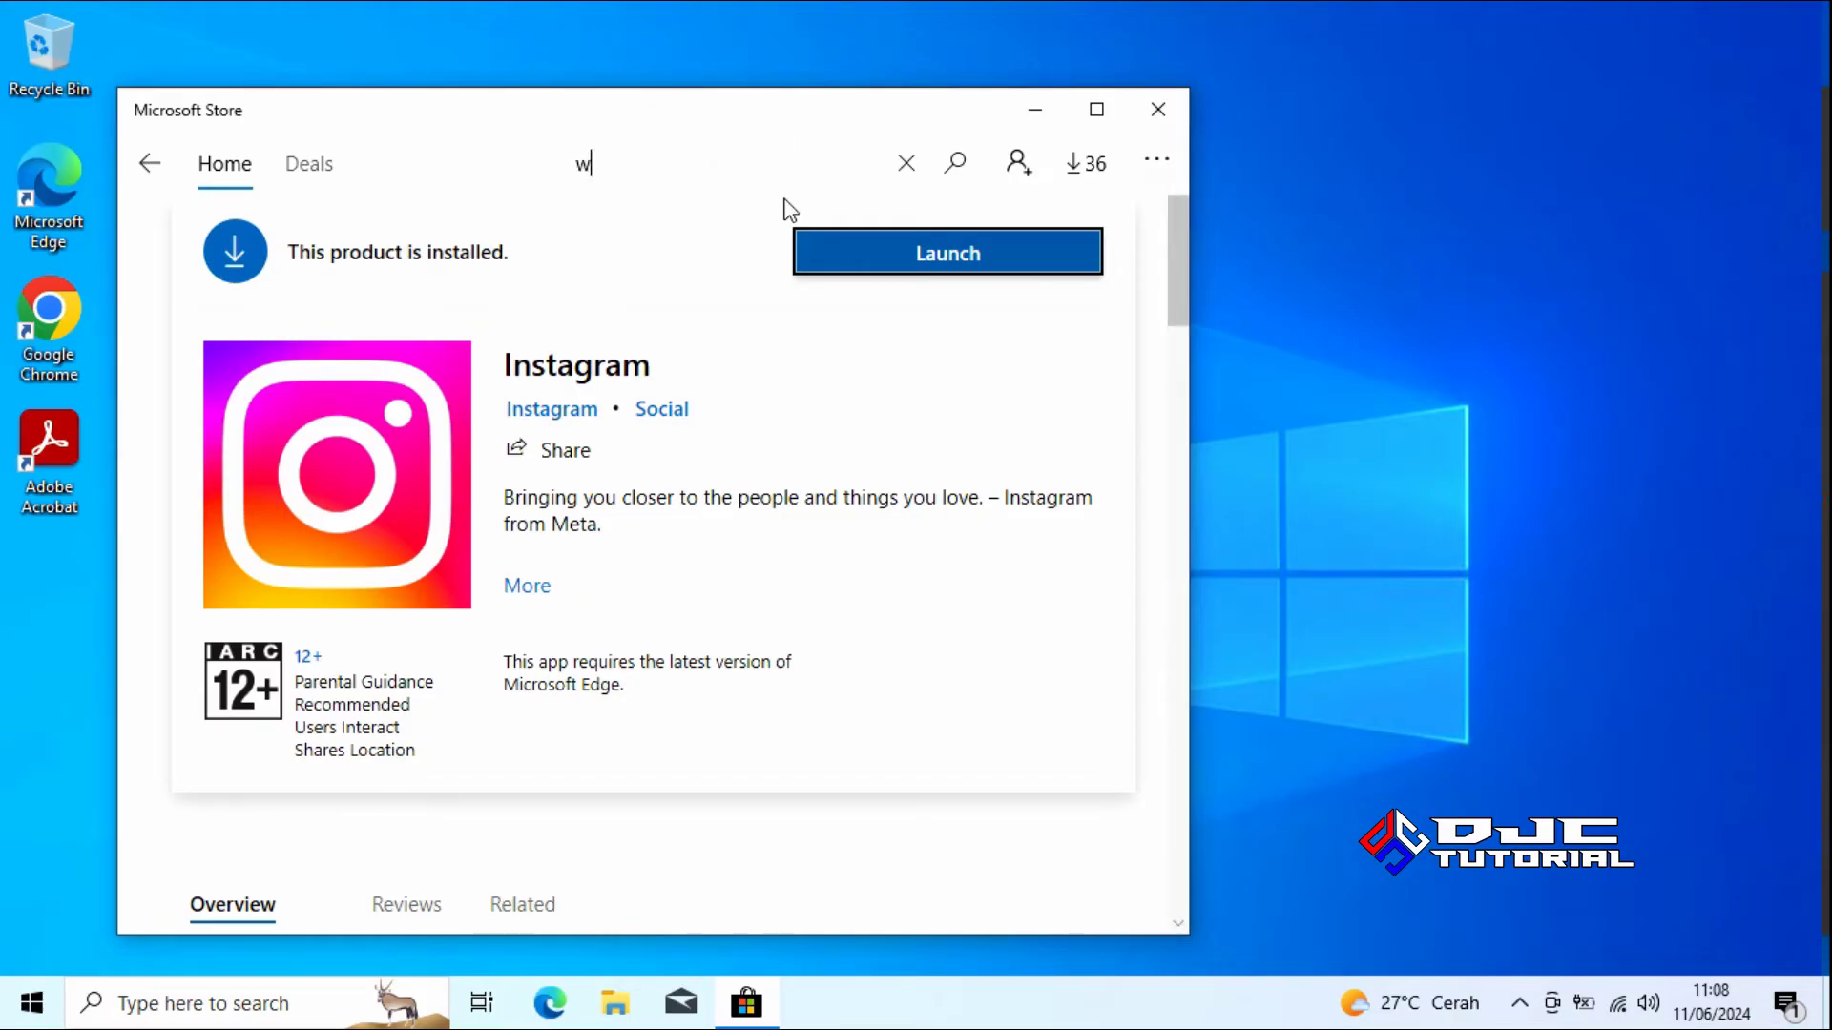
text(hatsapp)
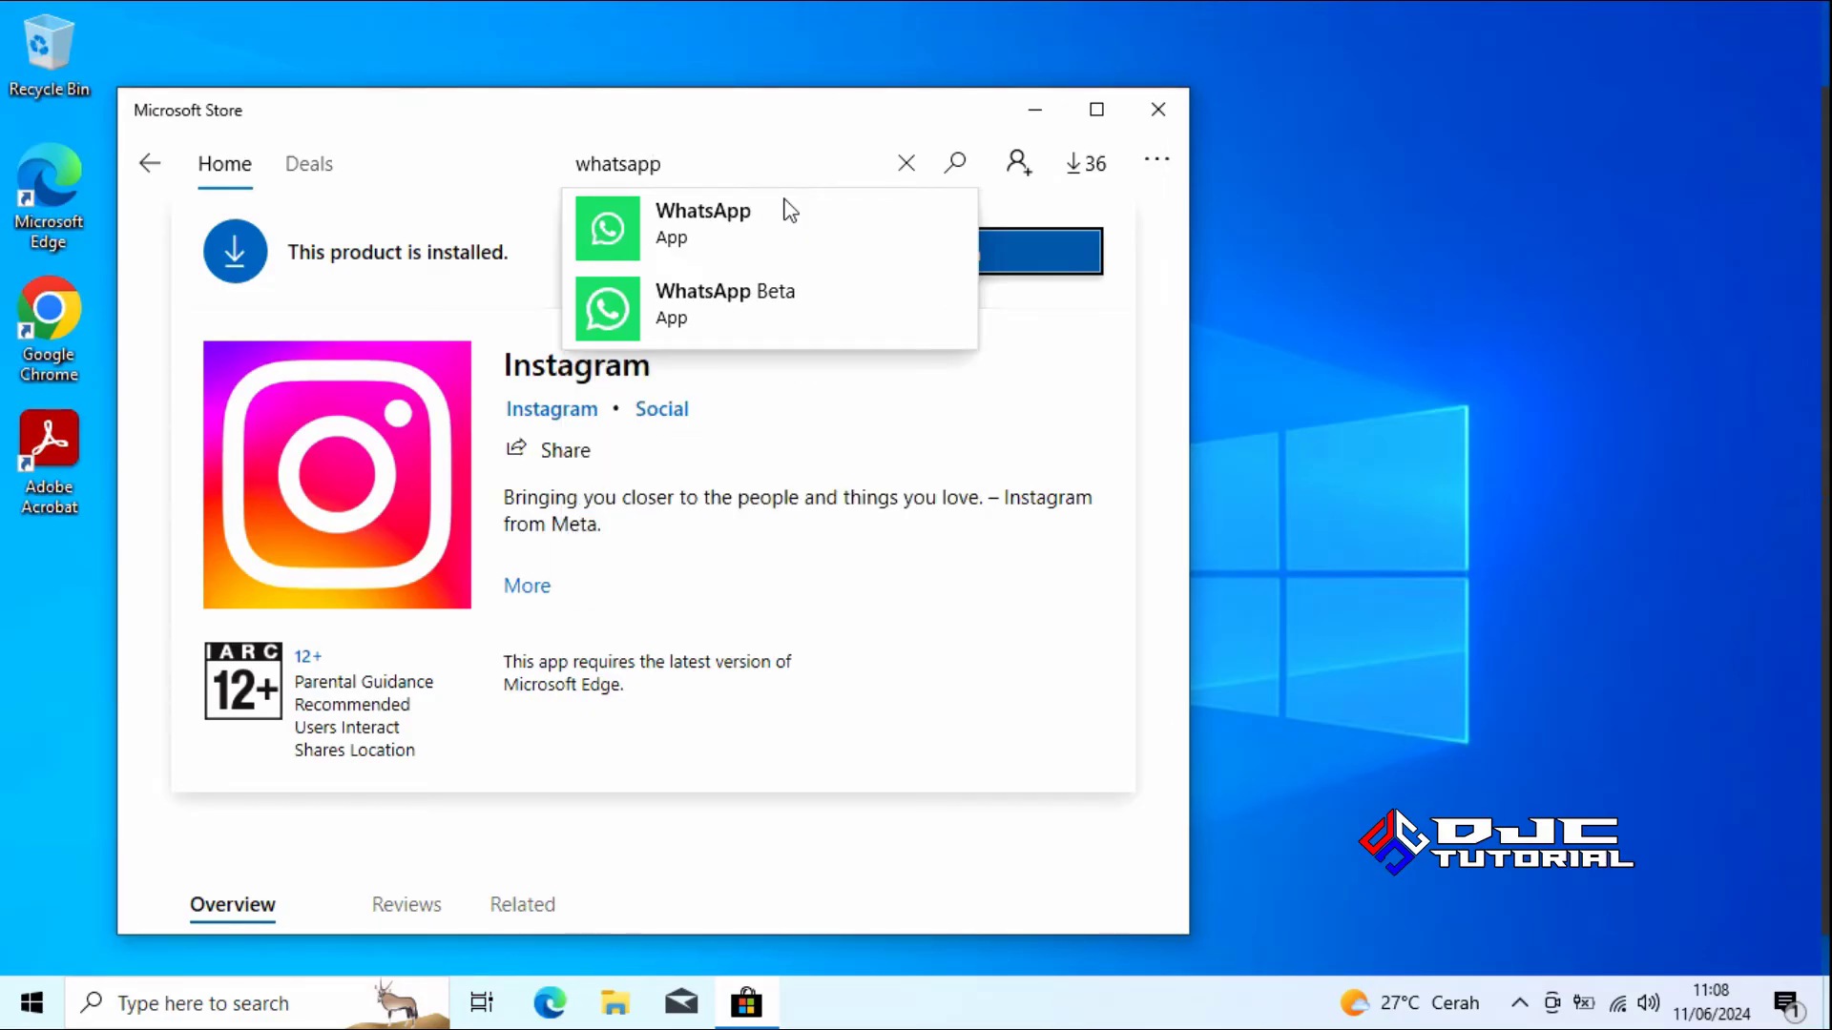
click(747, 233)
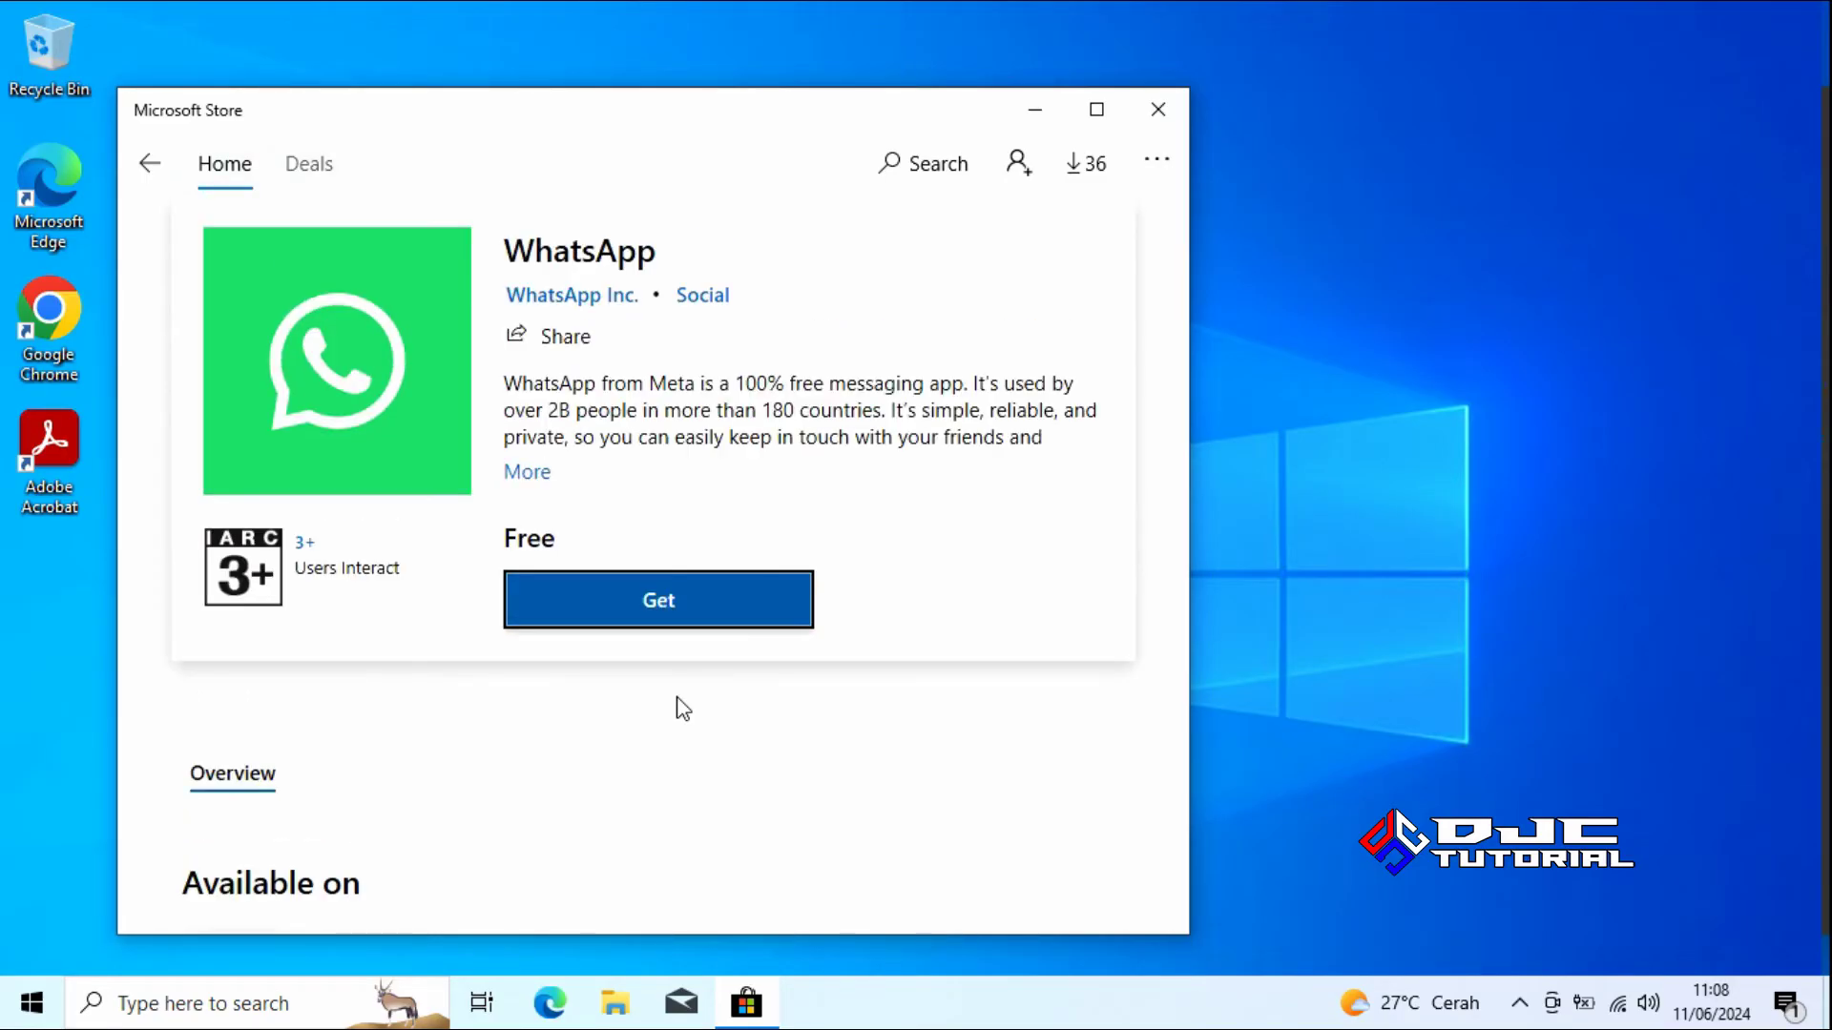
click(672, 618)
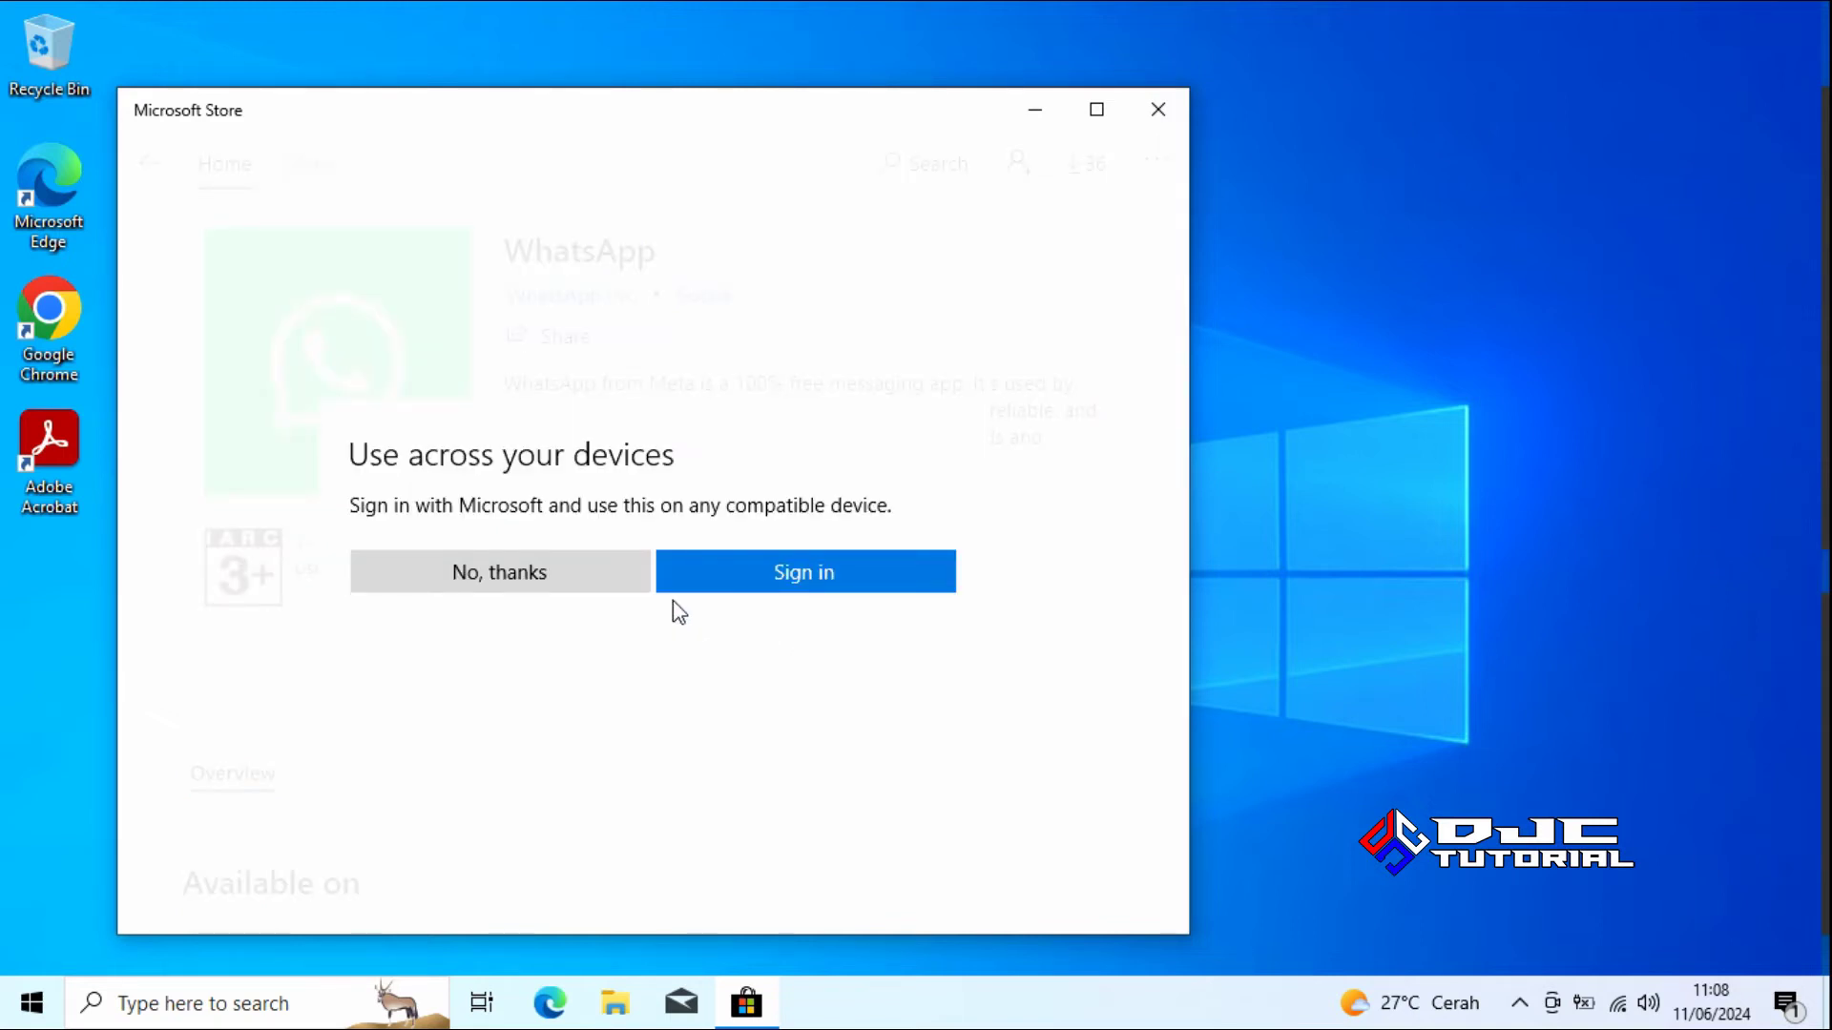
click(540, 583)
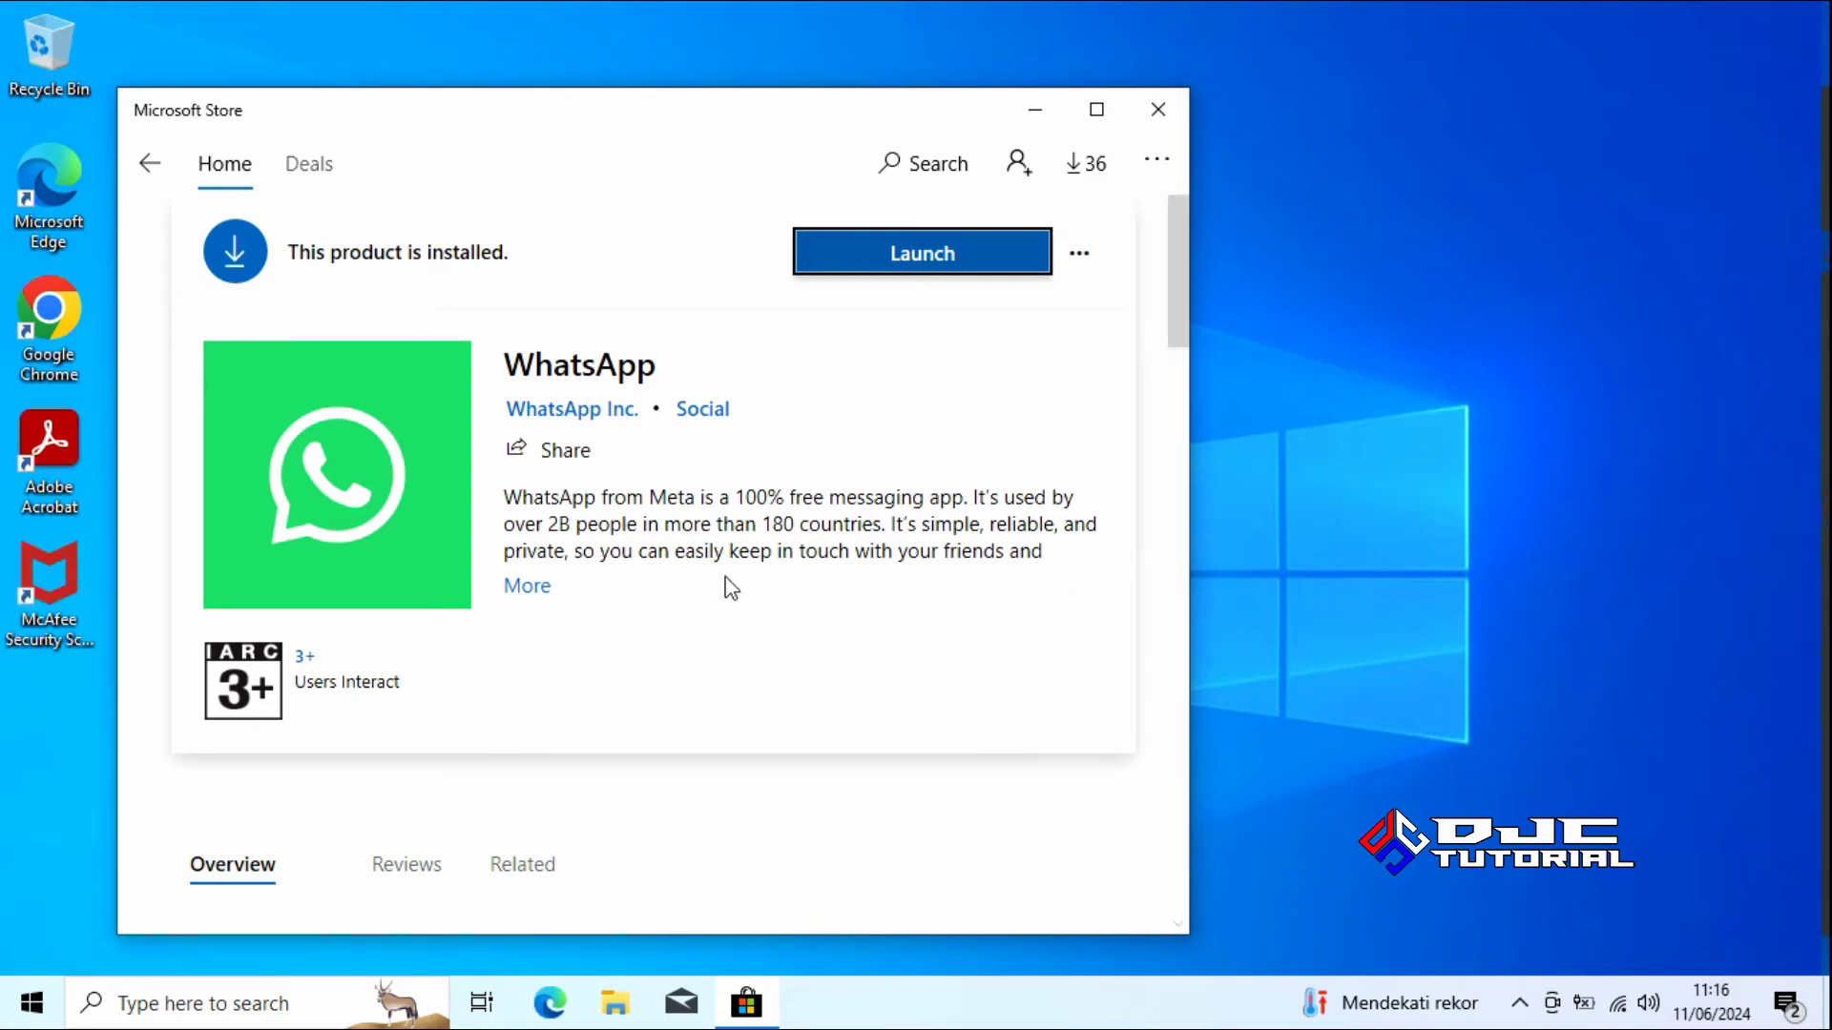
click(1157, 111)
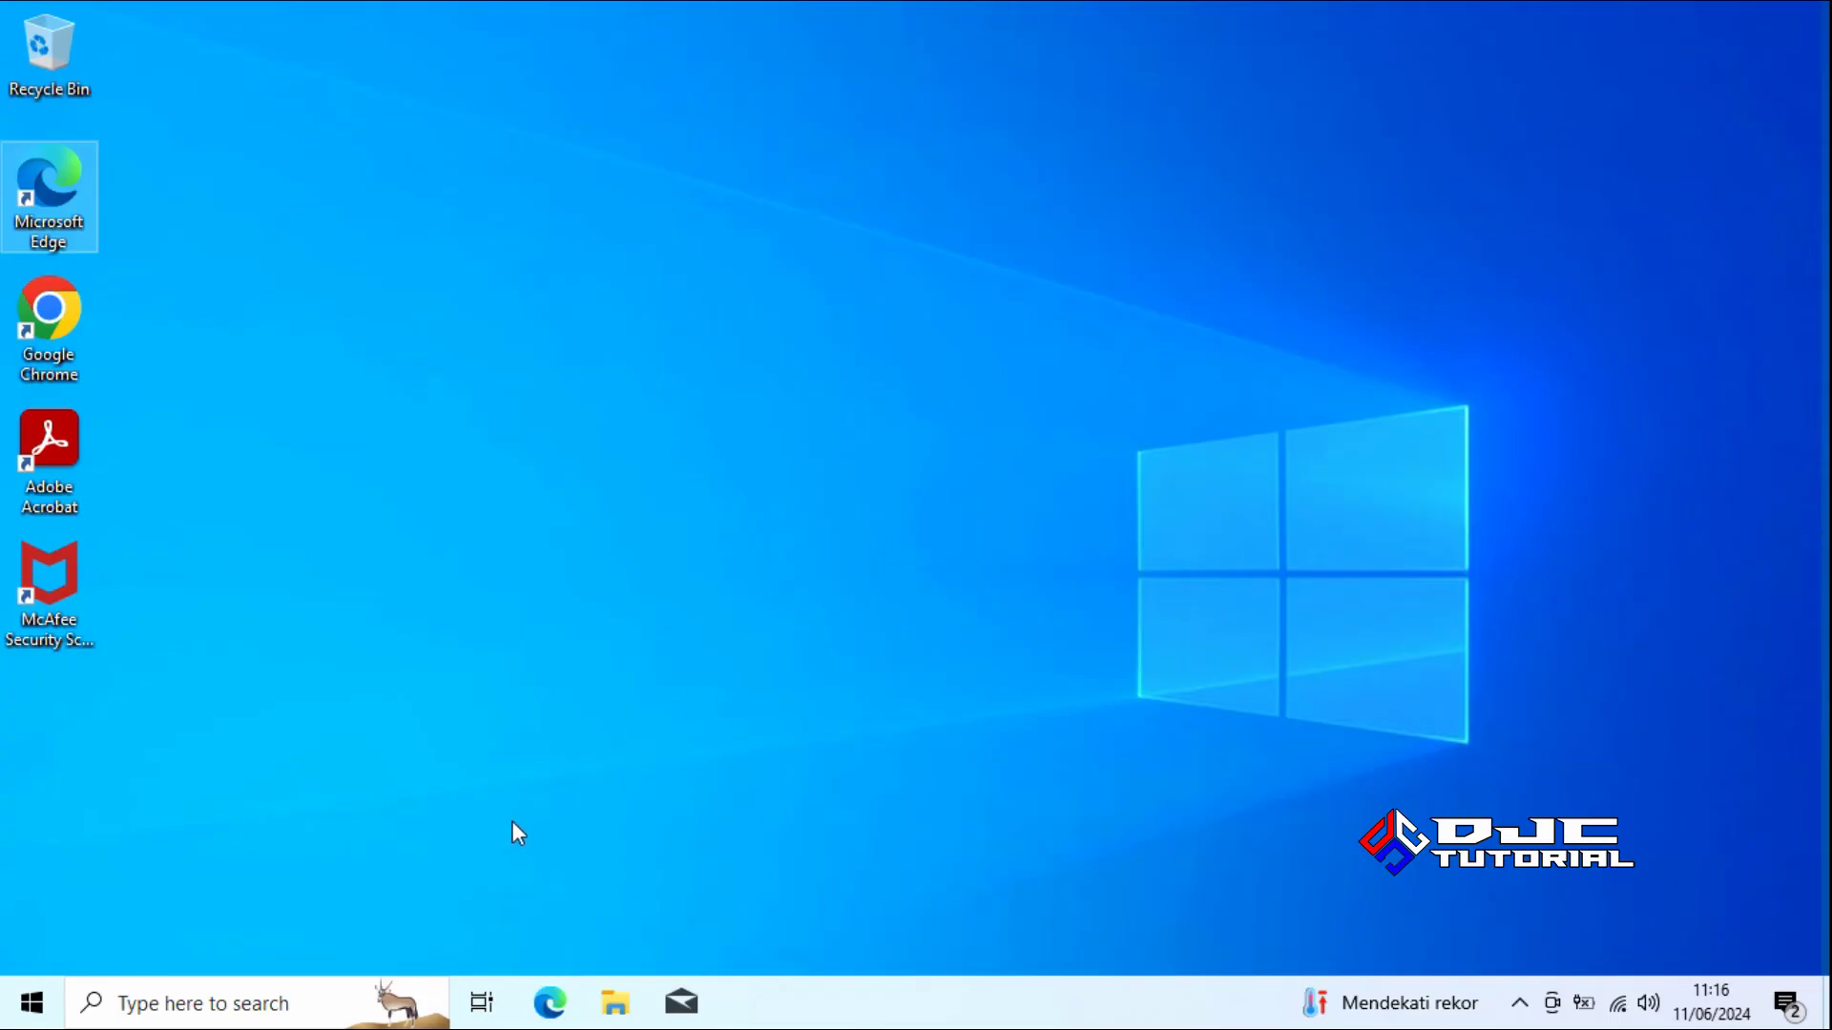
- Open the Run dialog through a Windows search and execute shell:appsfolder to open the Applications folder
click(291, 1001)
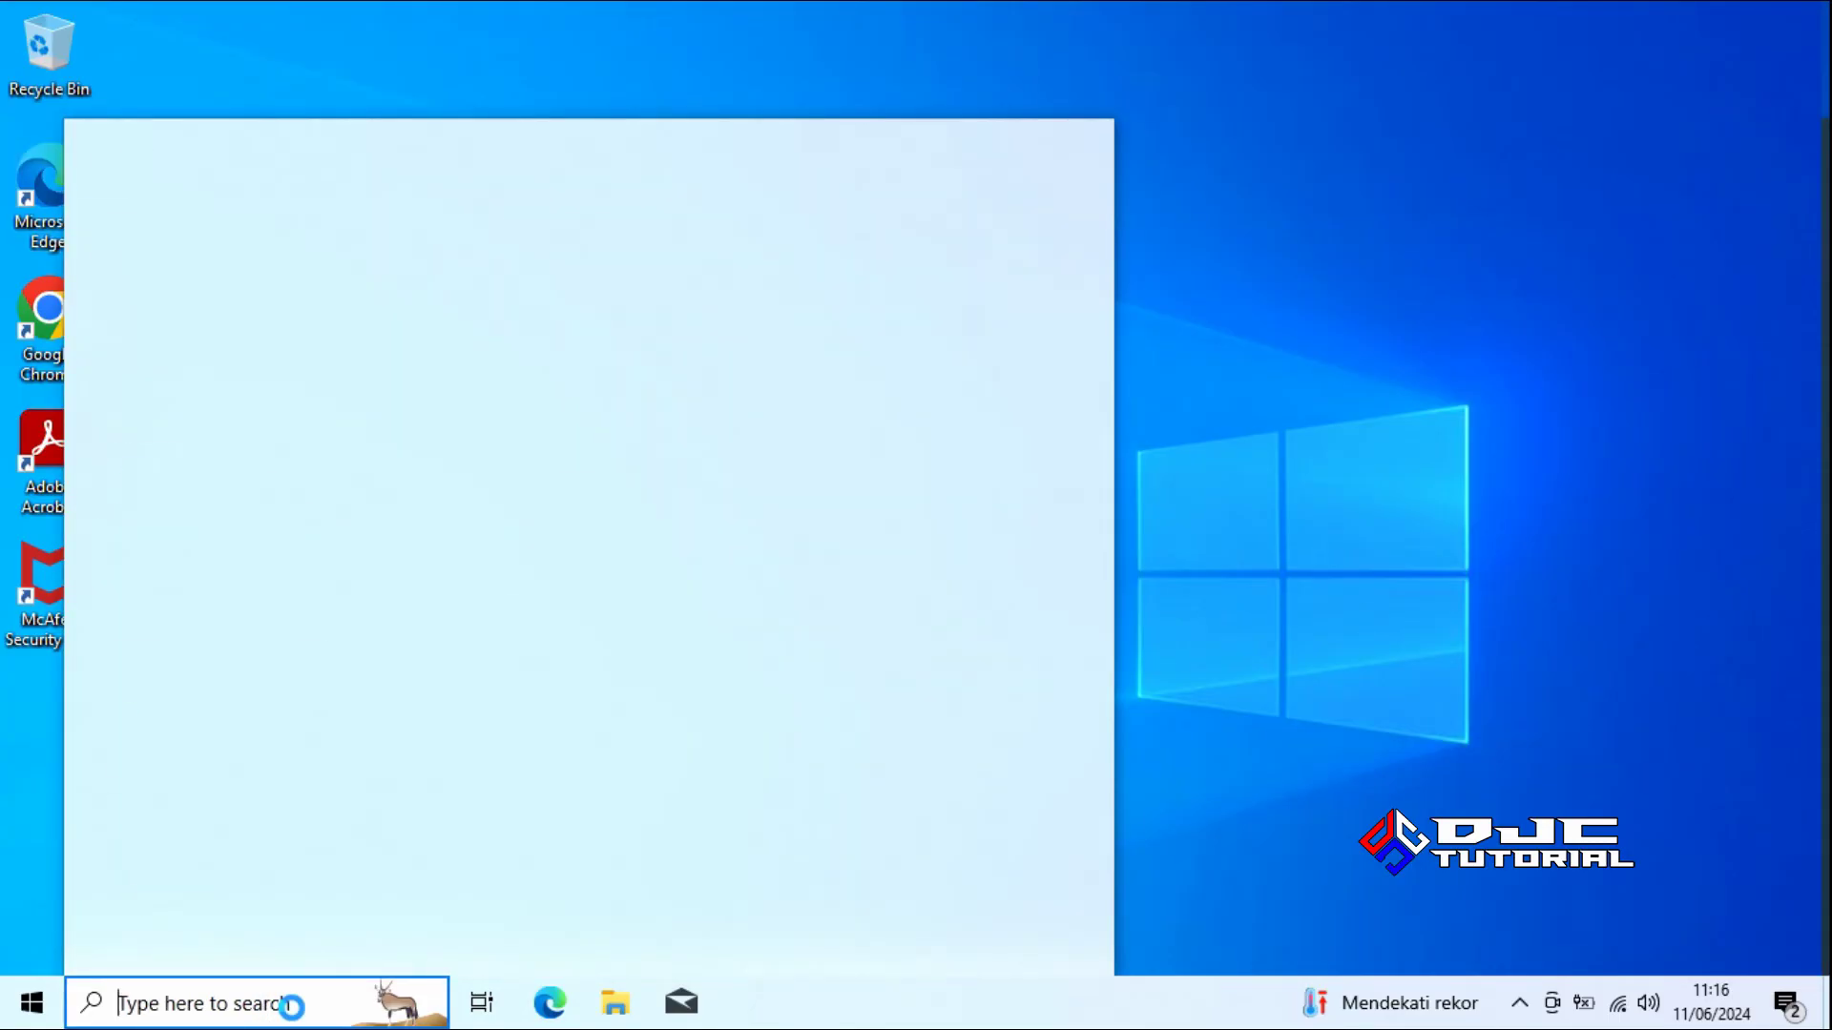
text(run)
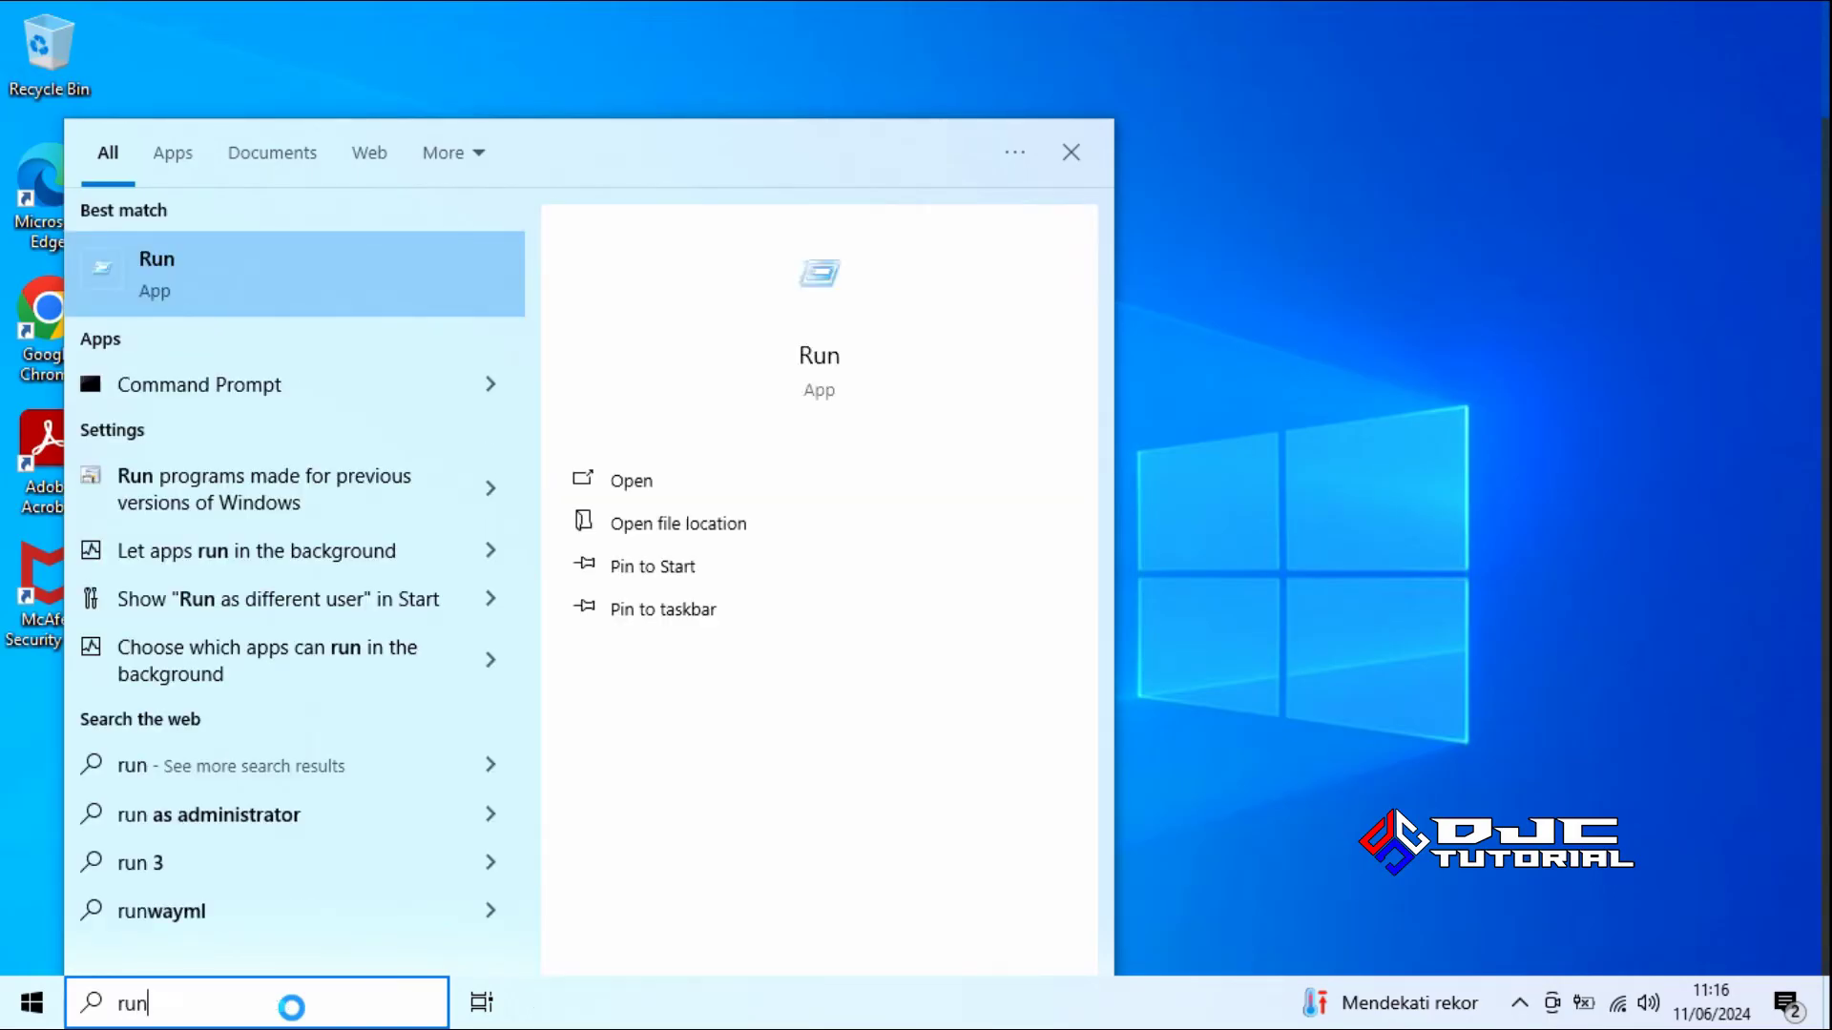
click(312, 293)
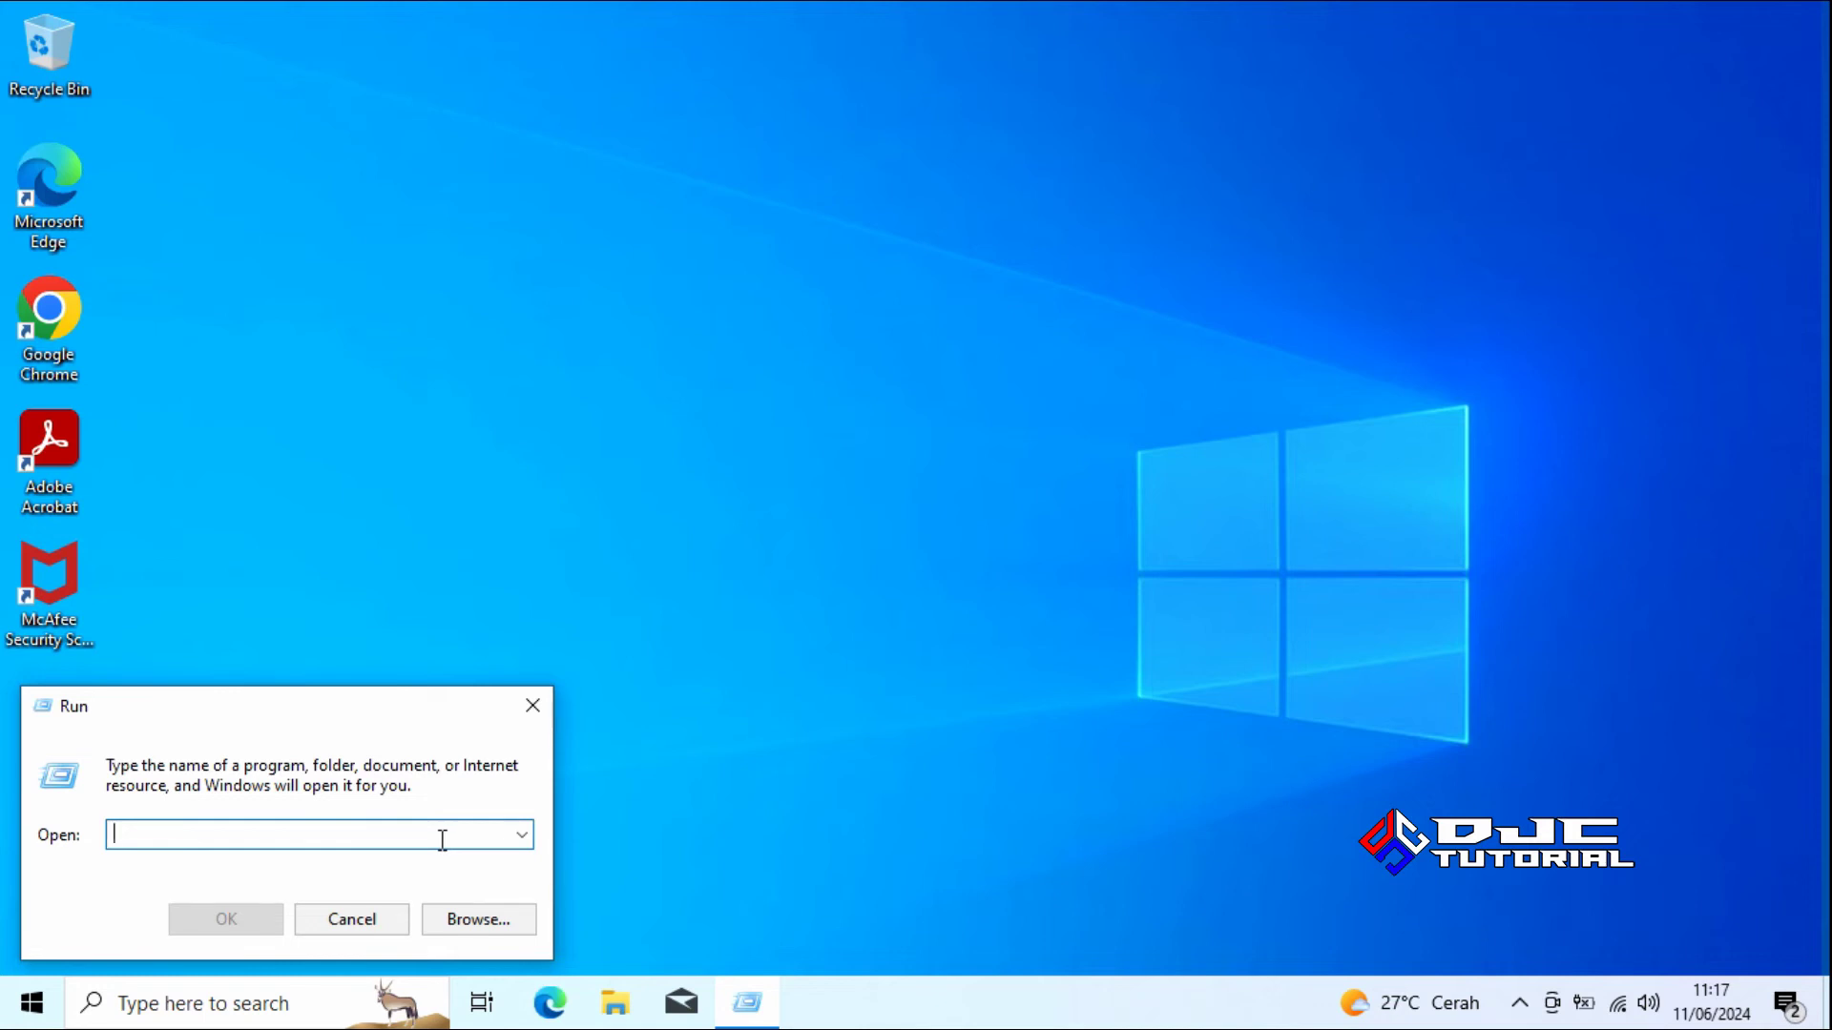
text(shell)
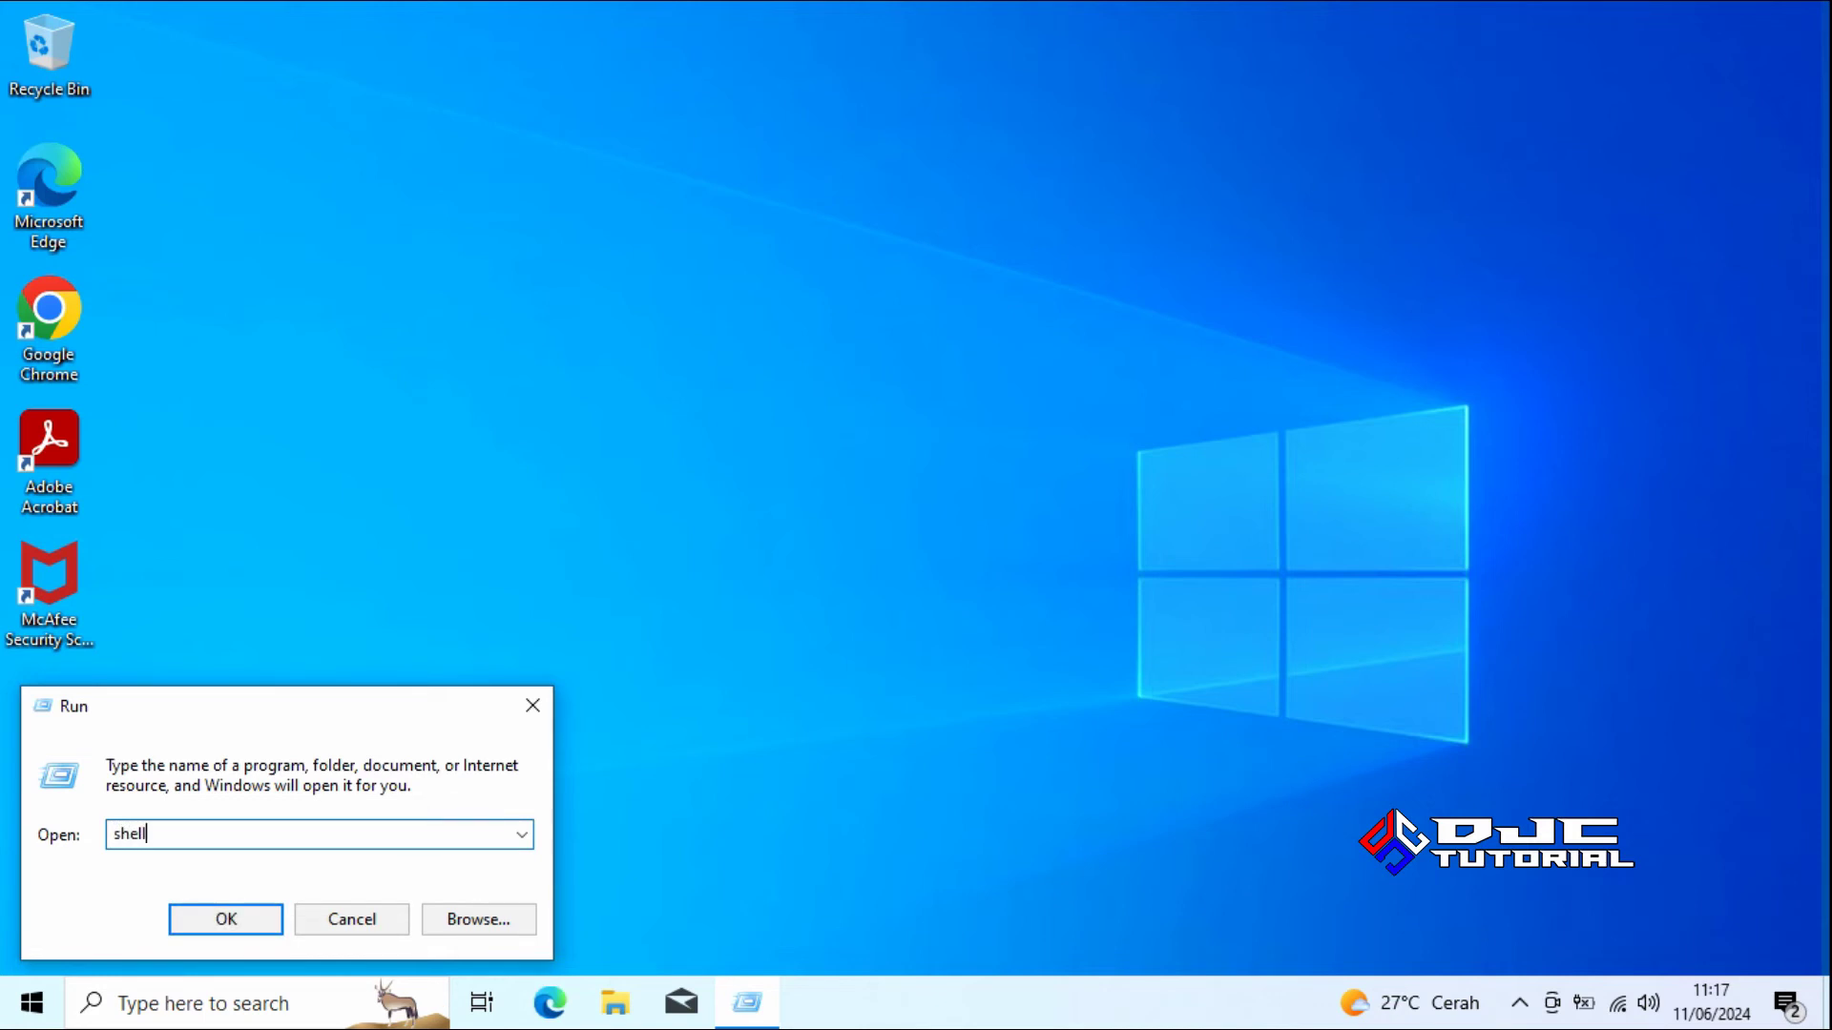
text(:appsfolder)
click(261, 912)
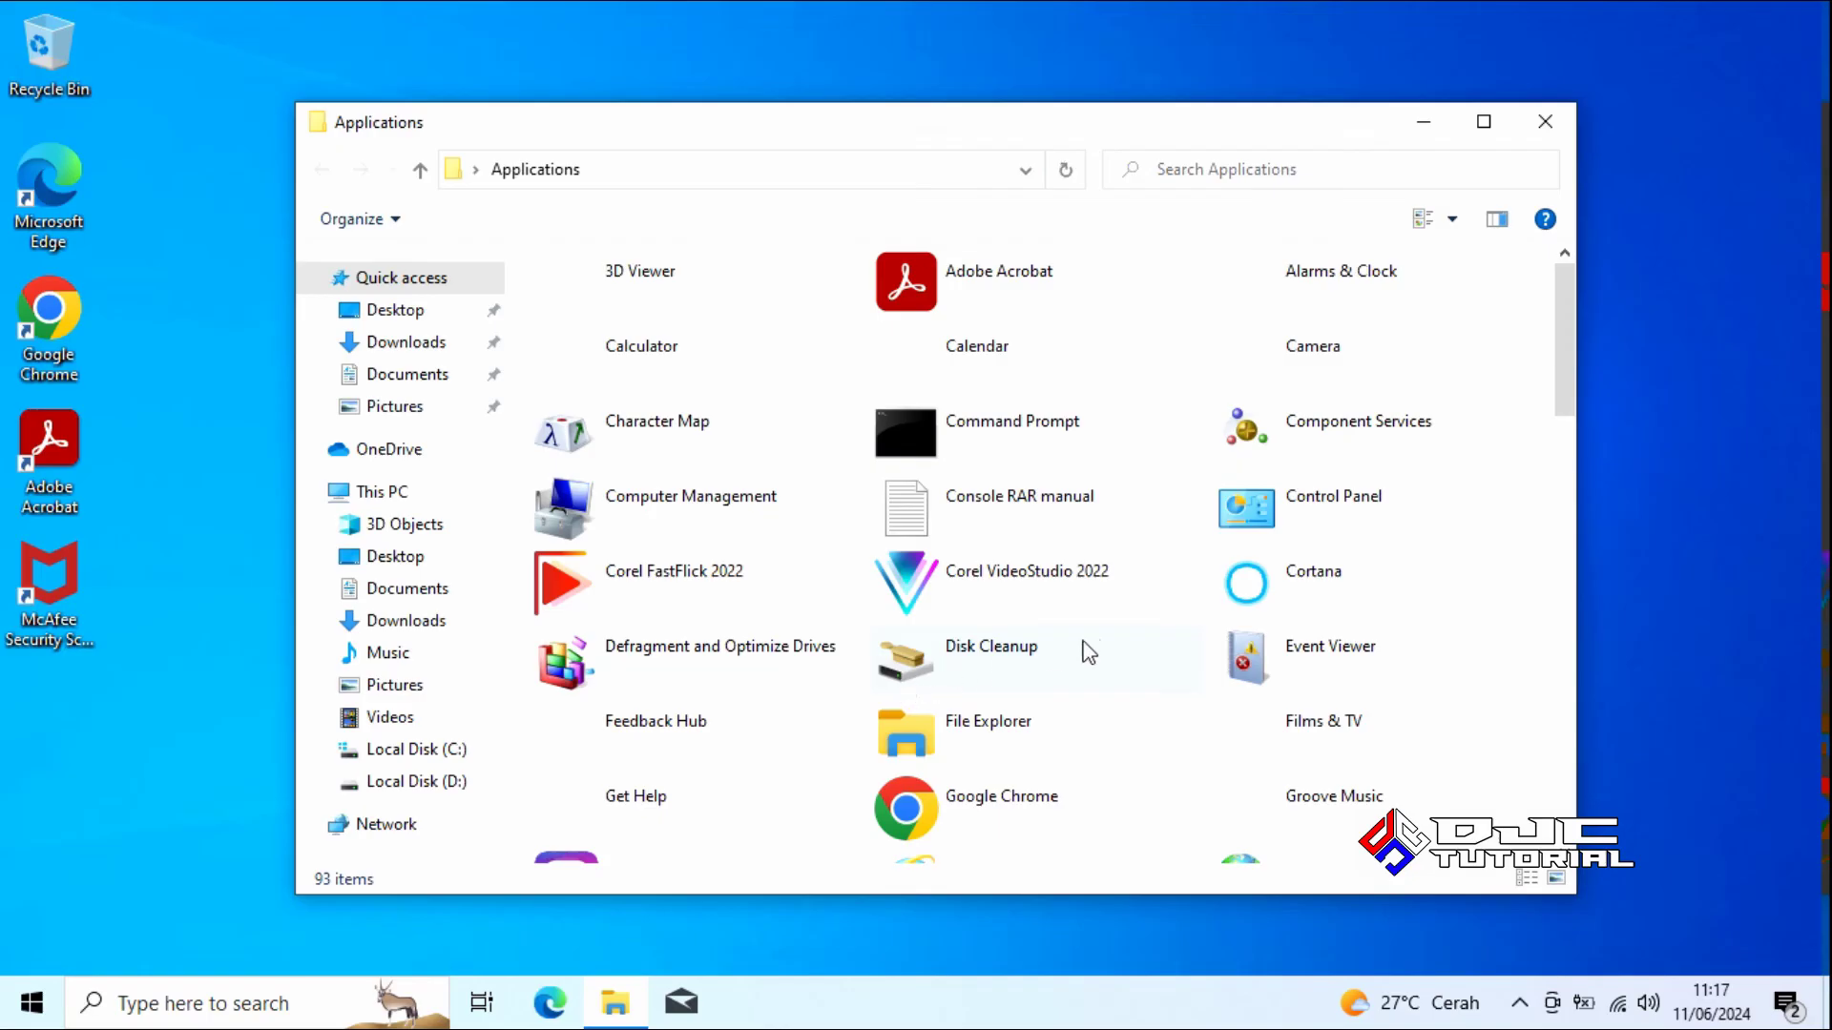
- Create a shortcut for Instagram from the Applications folder and accept placing it on the desktop
drag(1564, 371, 1560, 459)
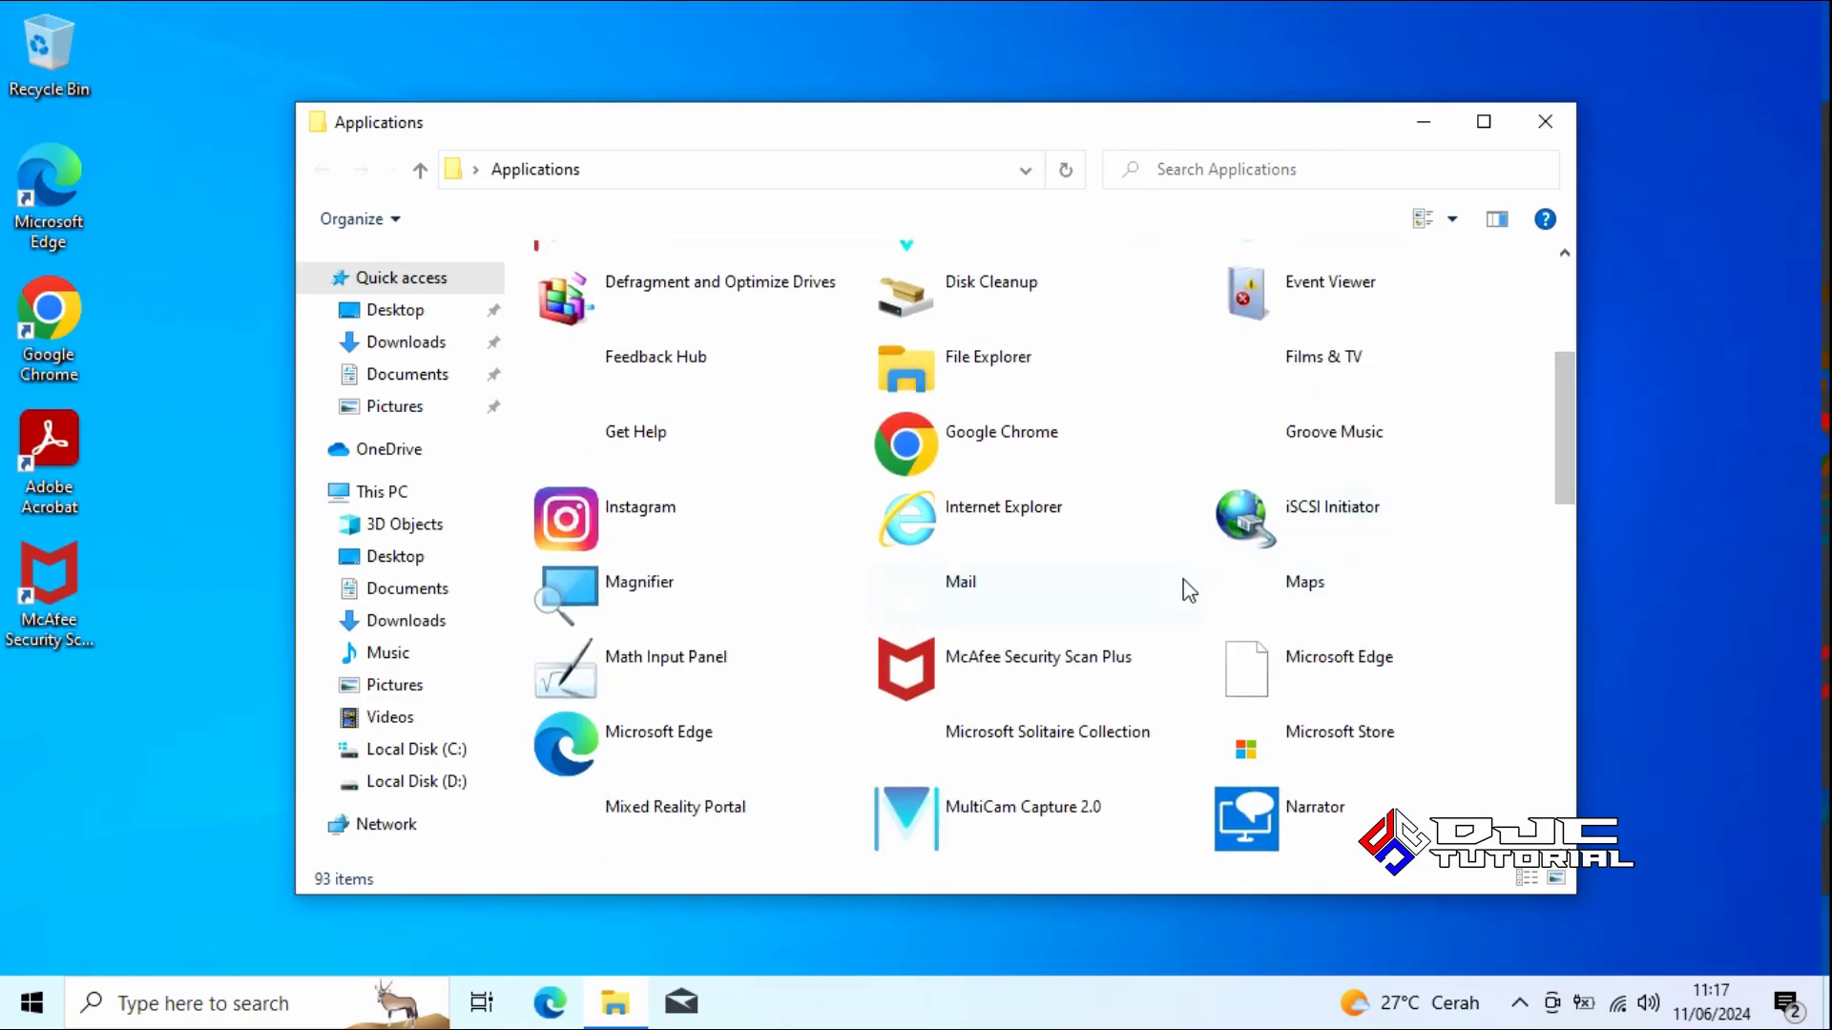
right_click(704, 519)
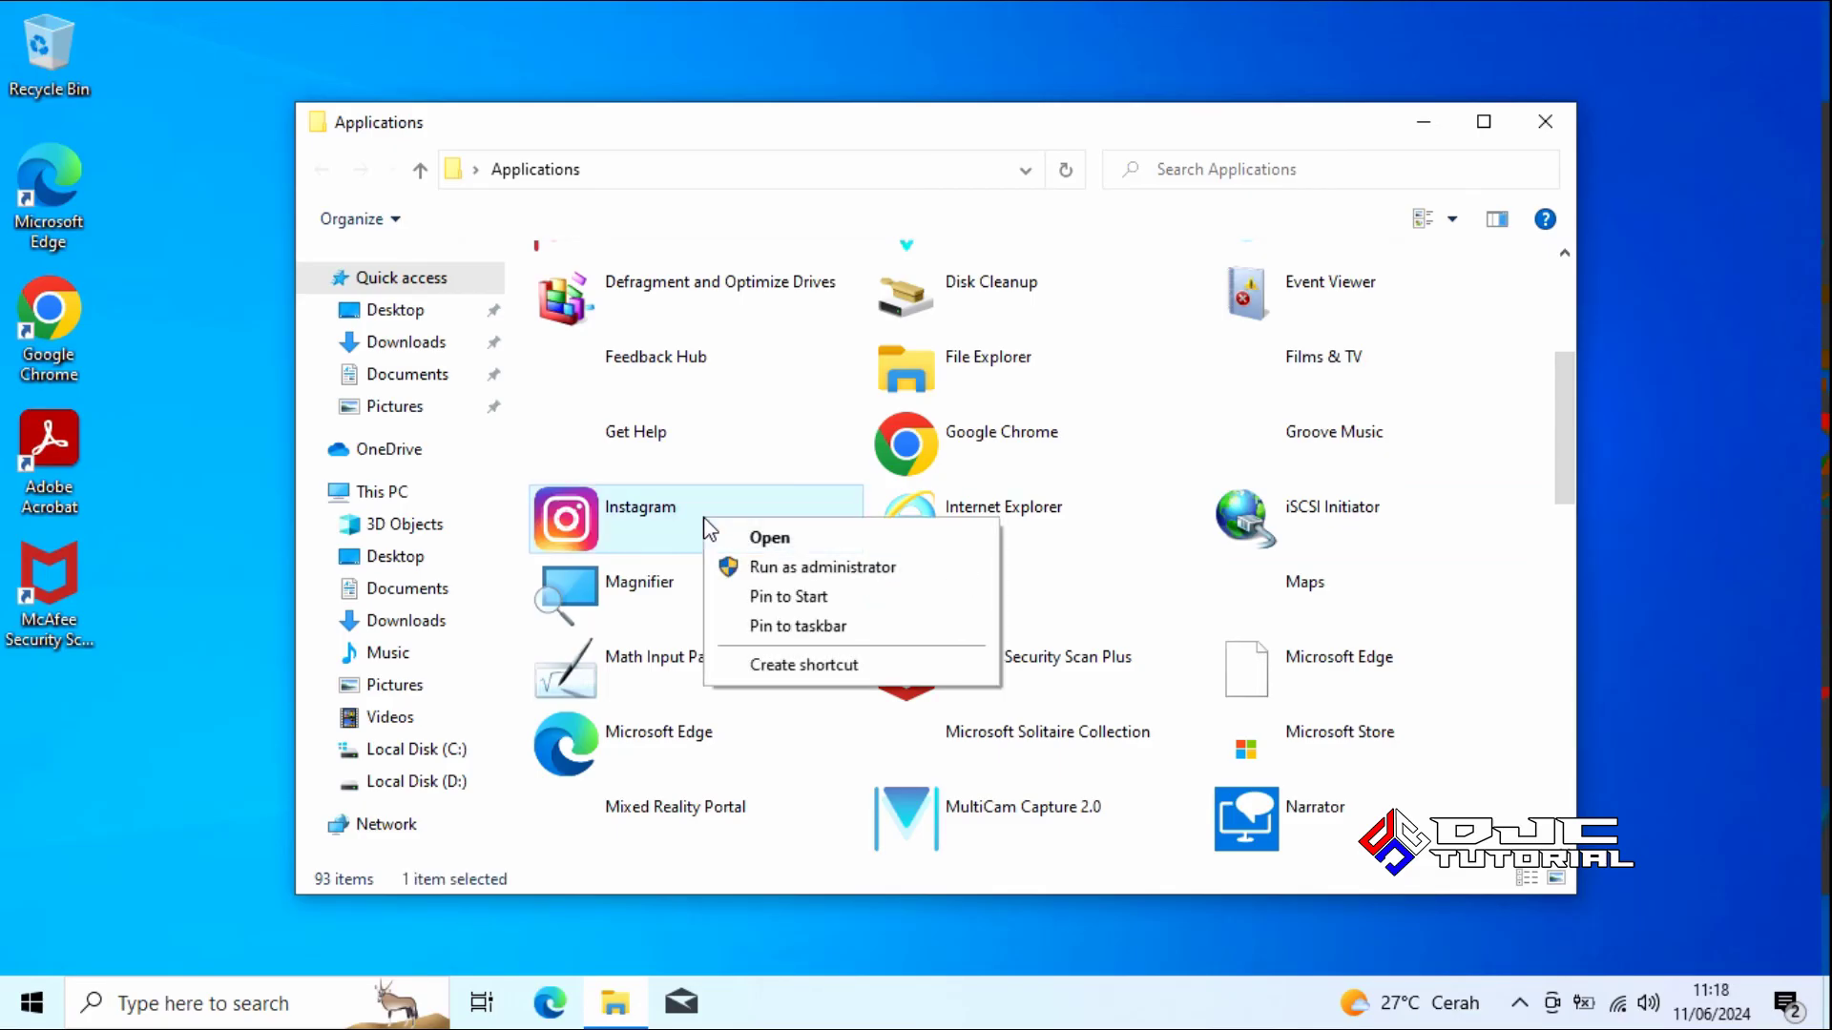
click(810, 667)
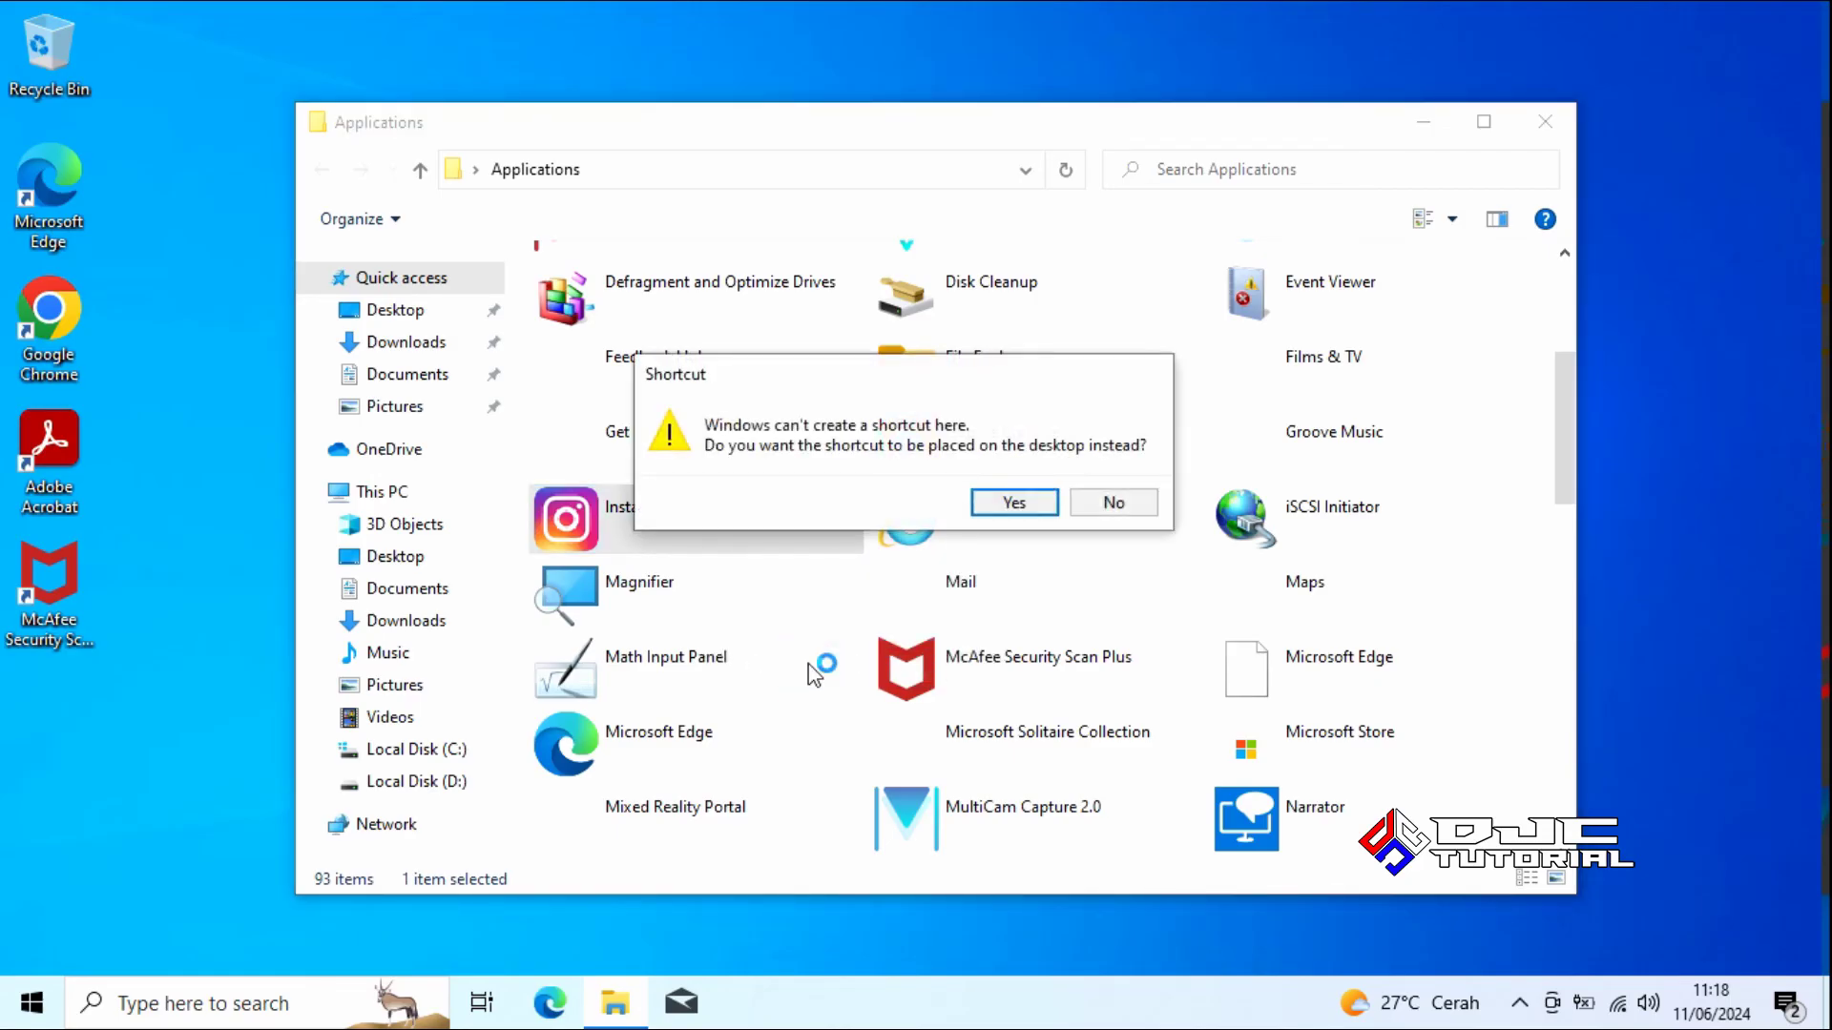
click(1016, 509)
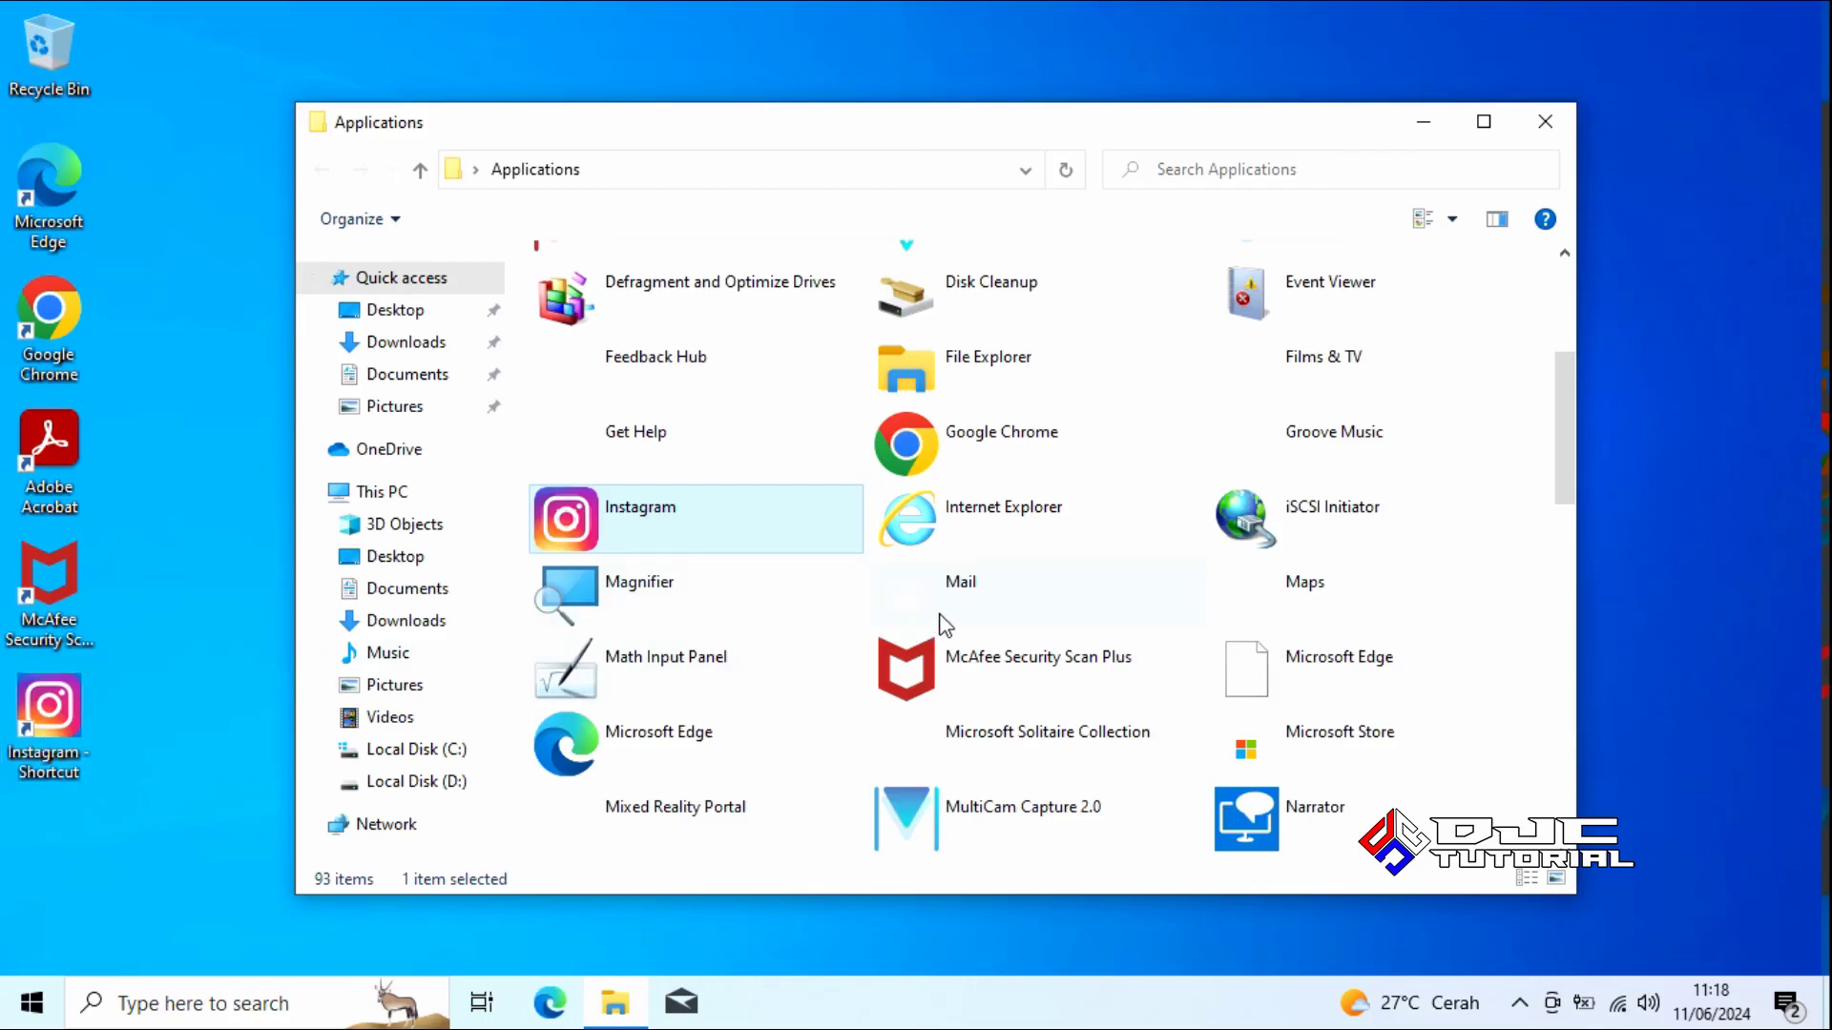
- Create a desktop shortcut for WhatsApp from the Applications folder and close the folder window
click(1561, 412)
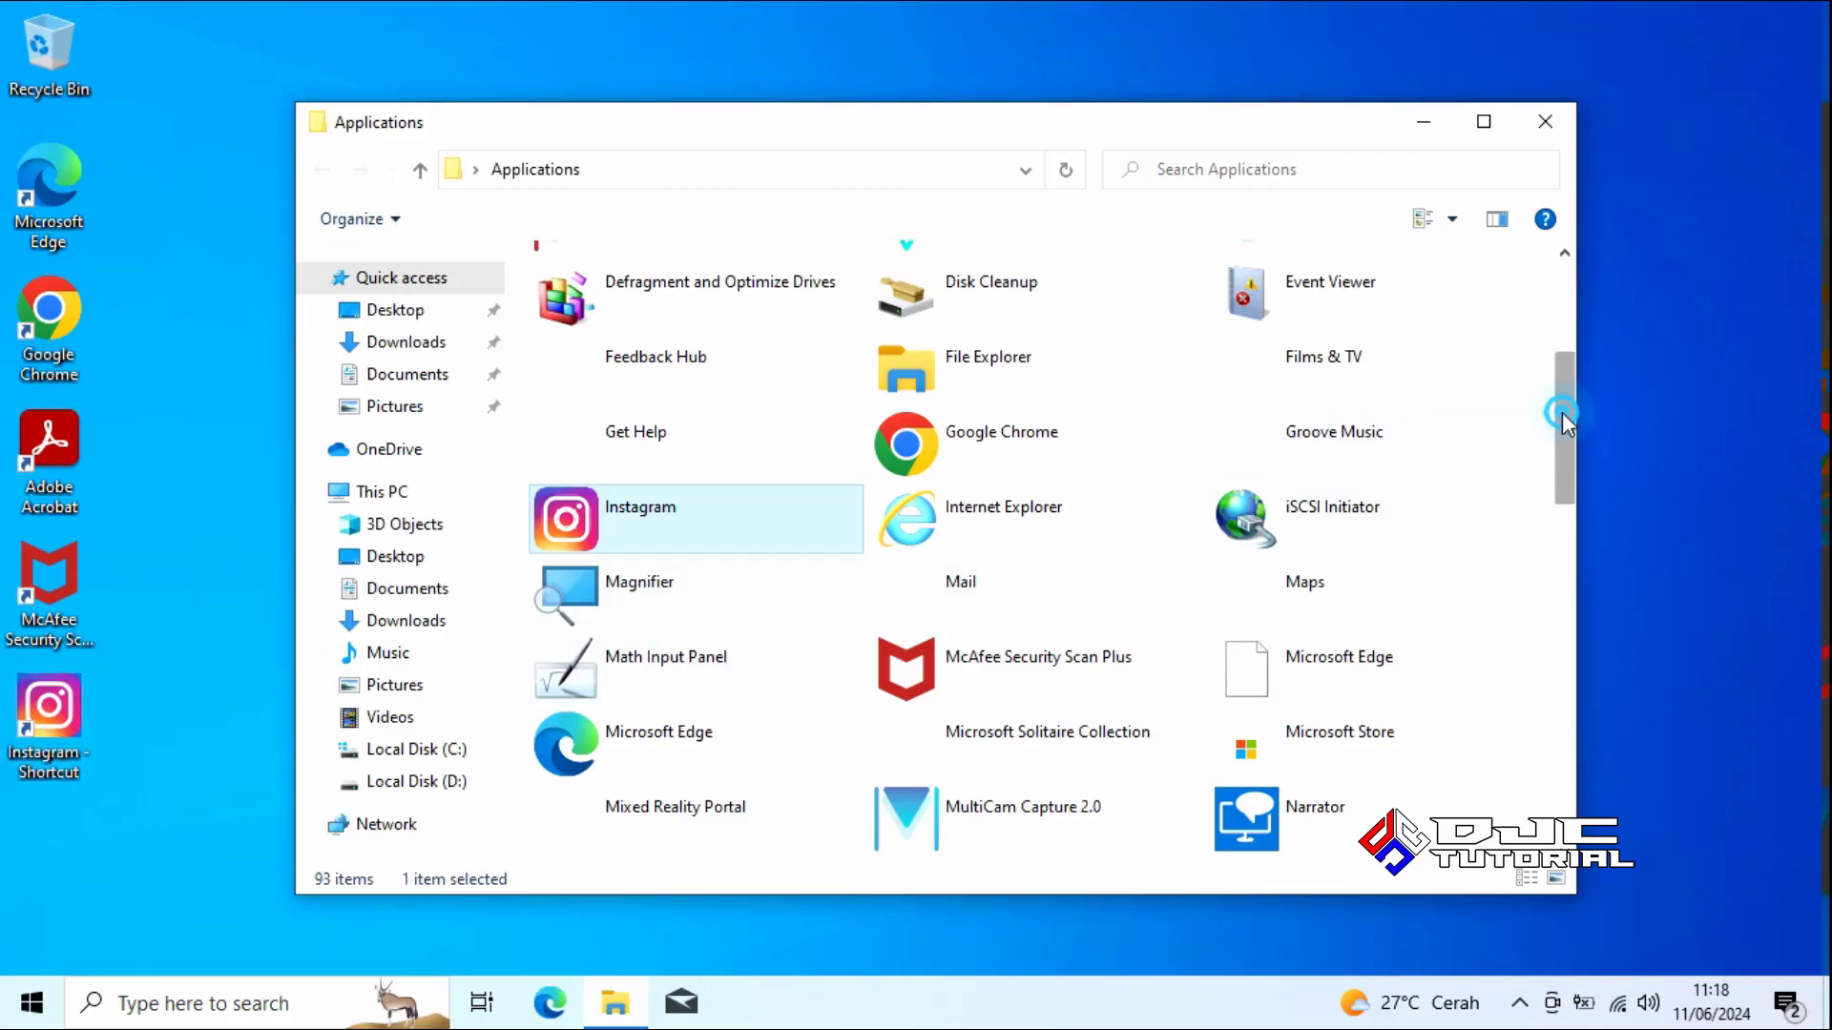
drag(1560, 413, 1576, 710)
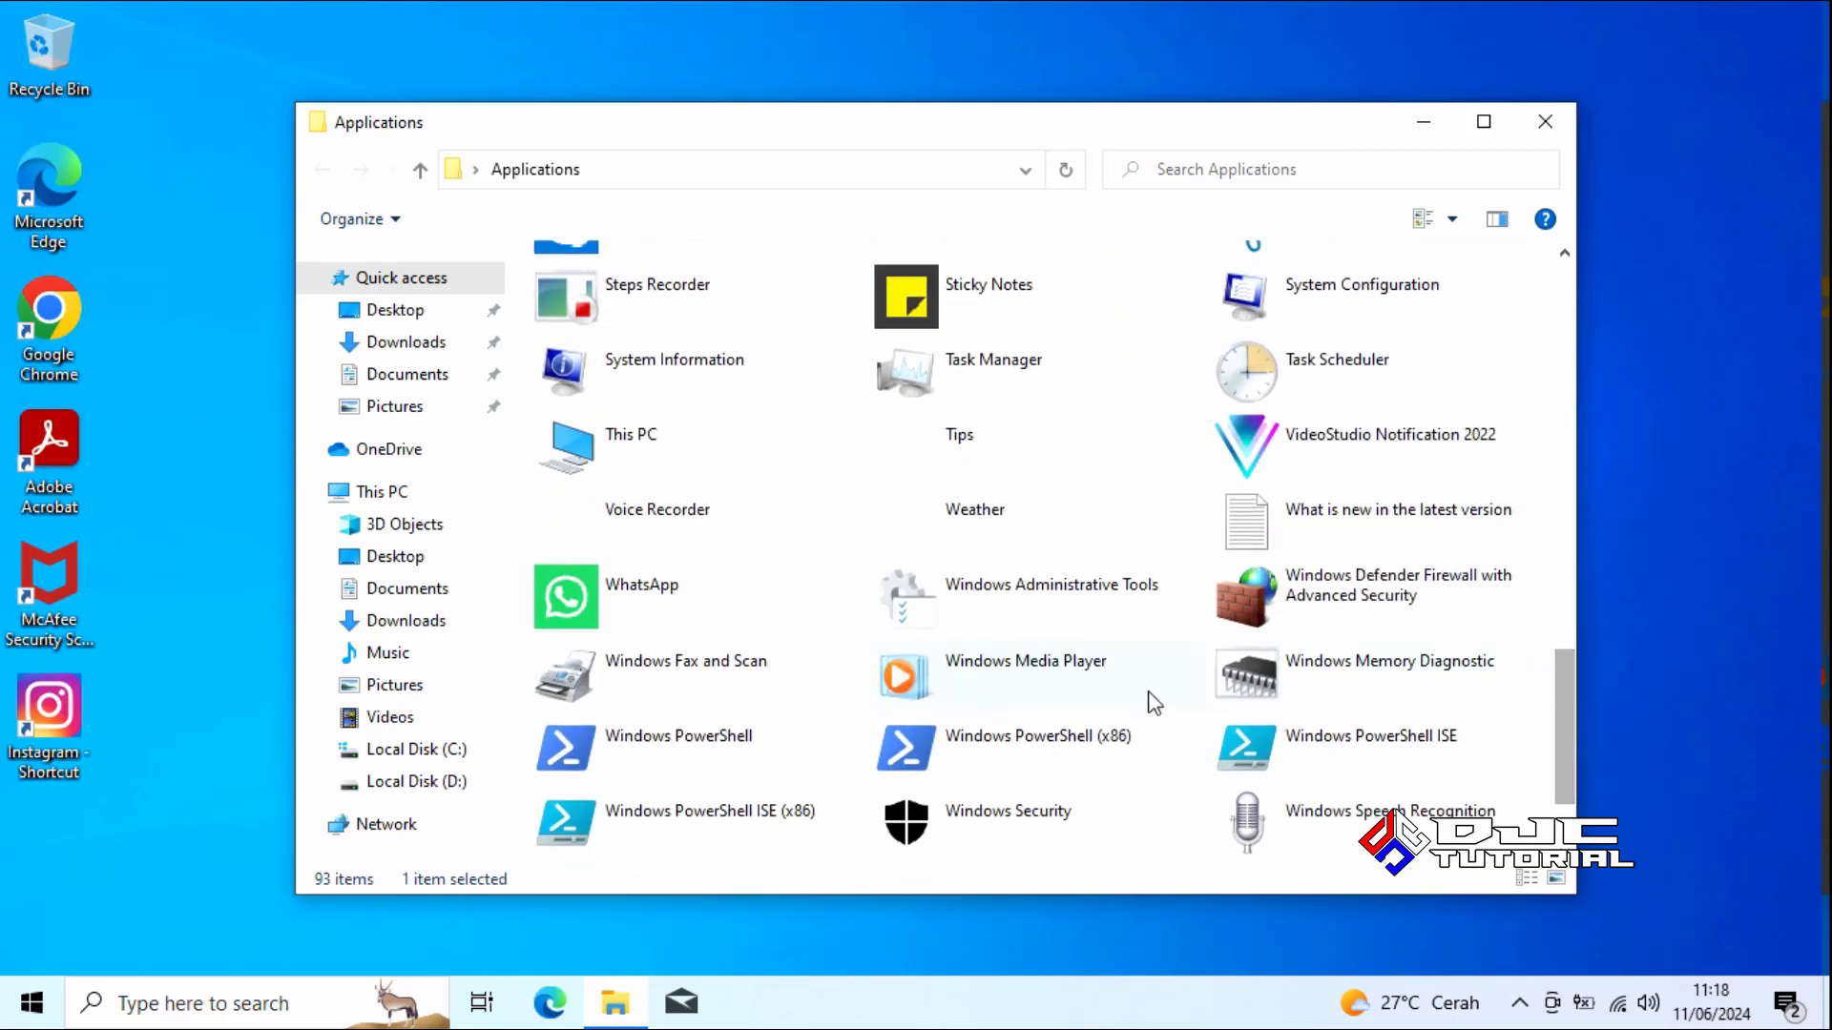
right_click(723, 612)
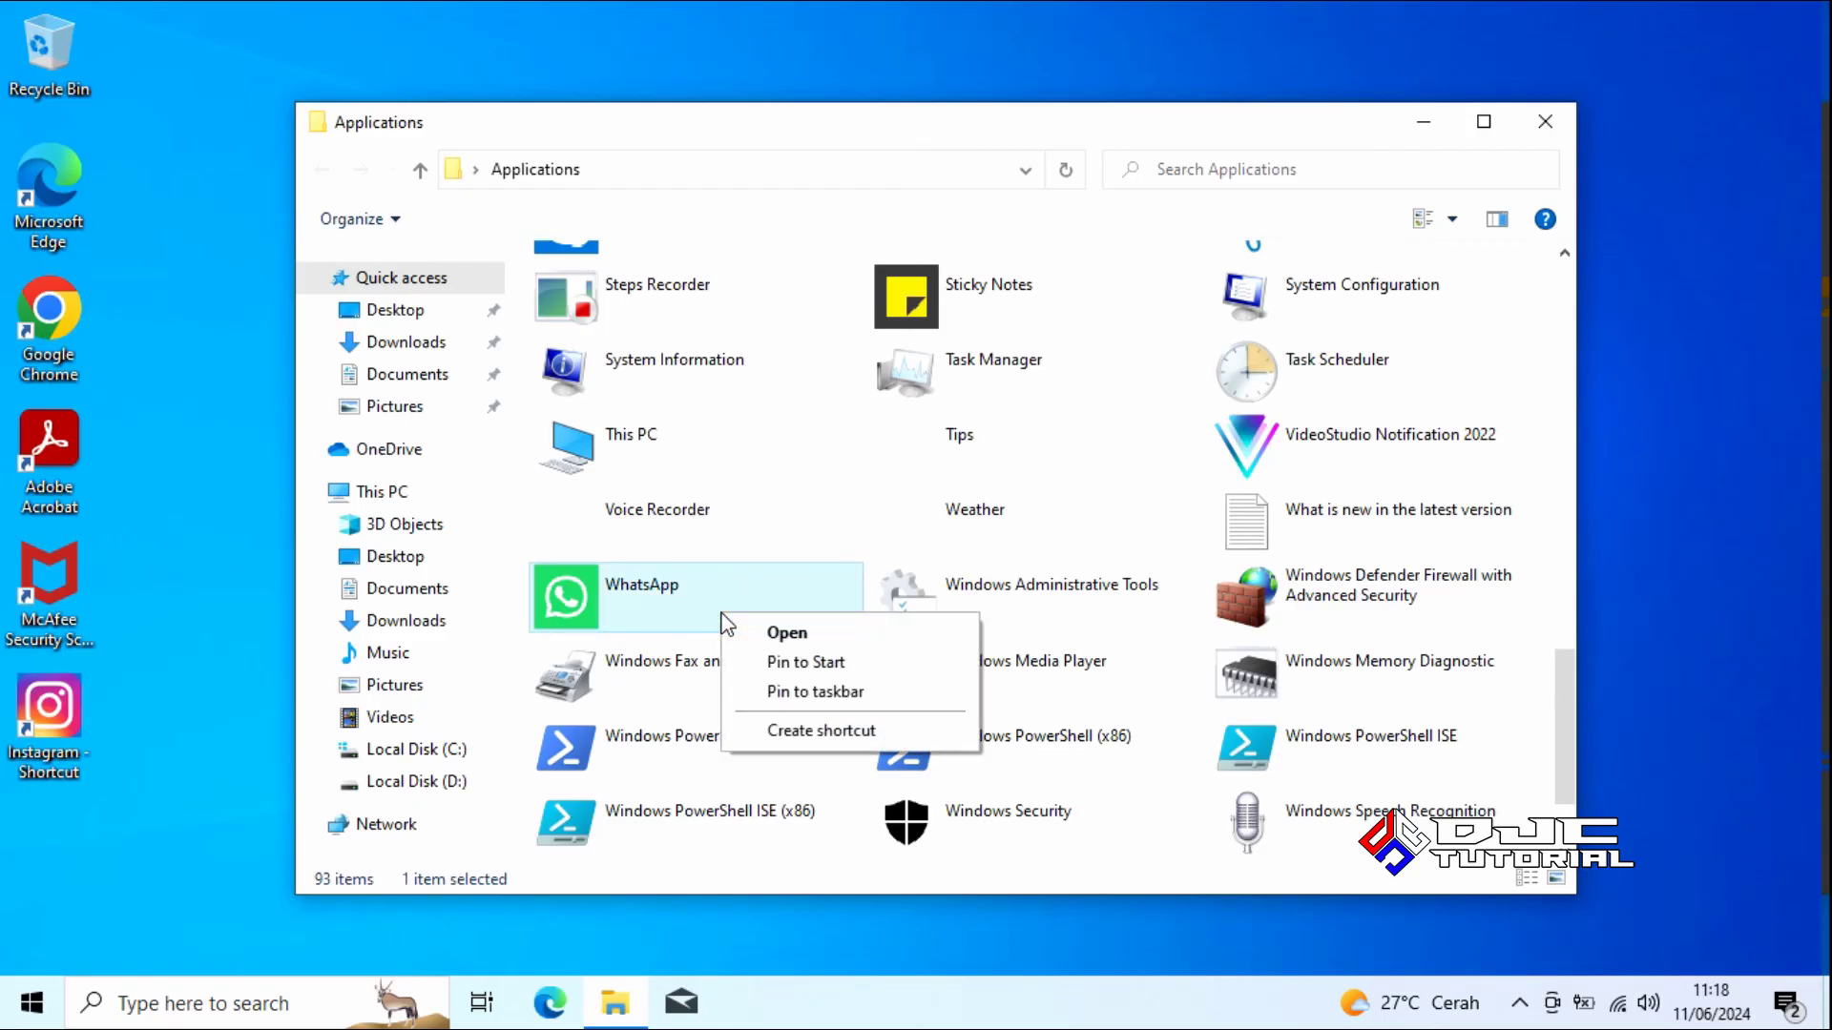
click(800, 735)
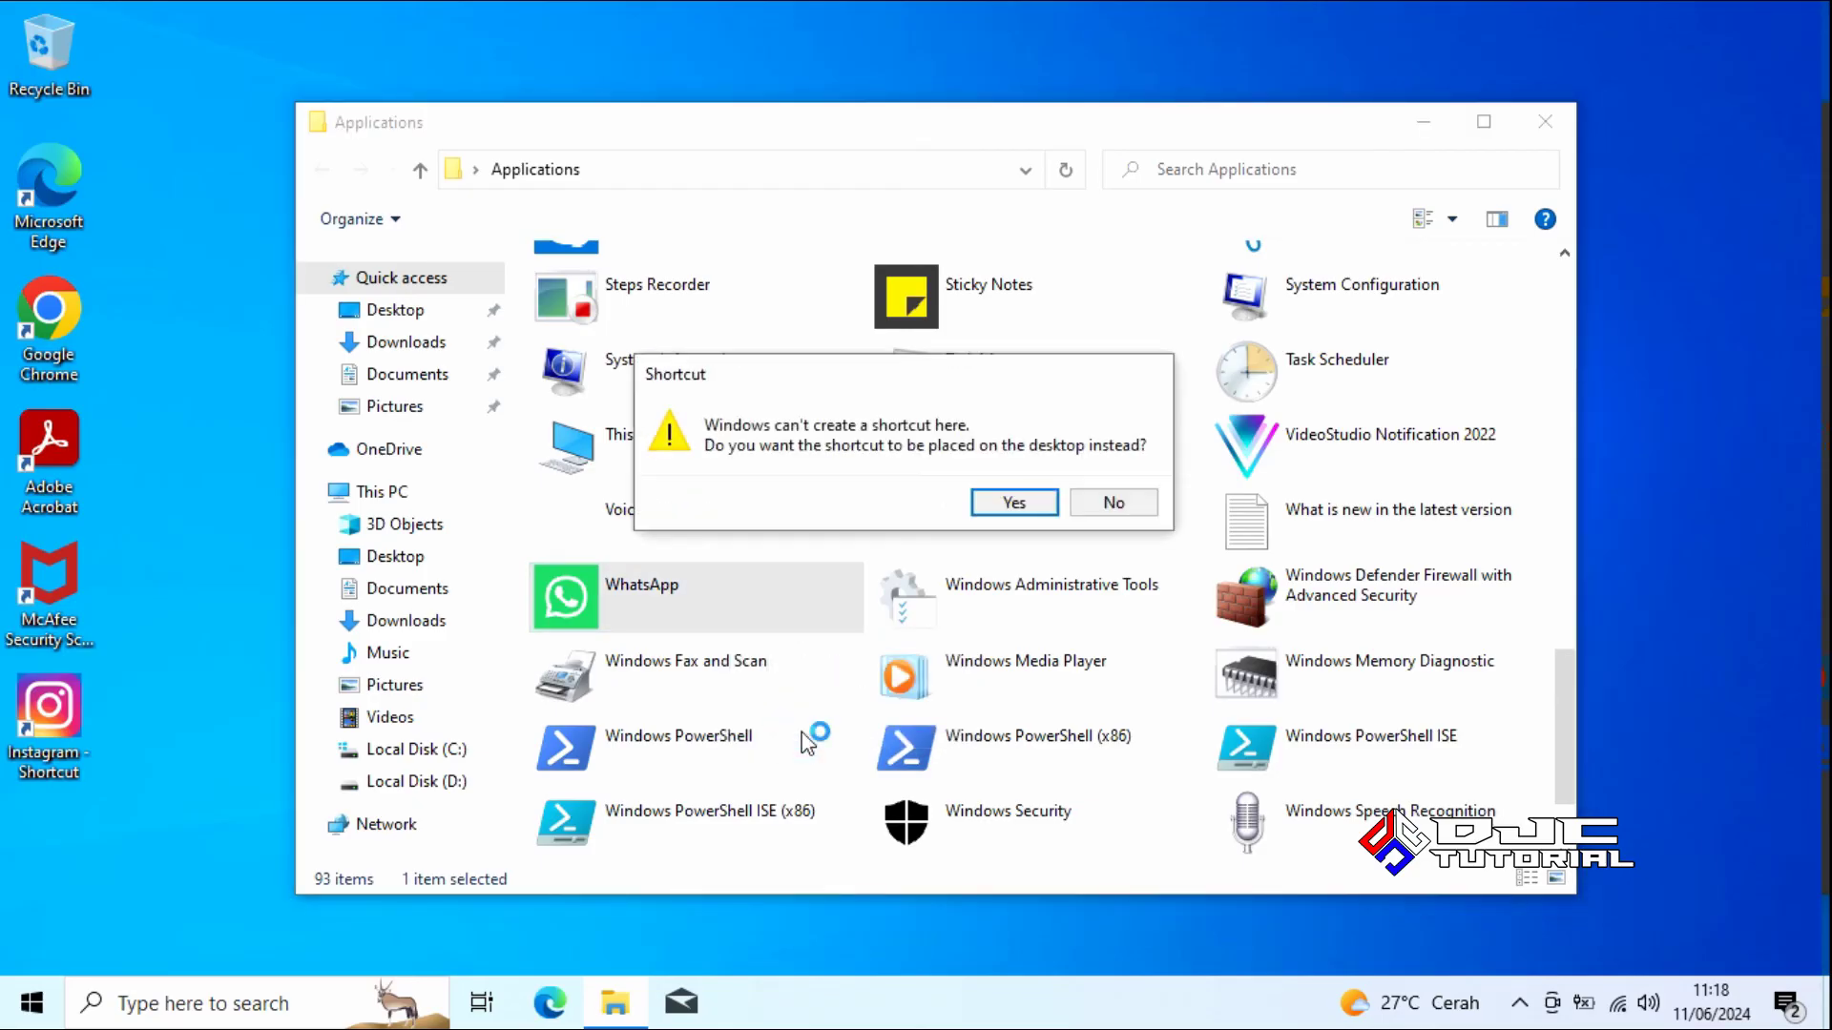
click(993, 506)
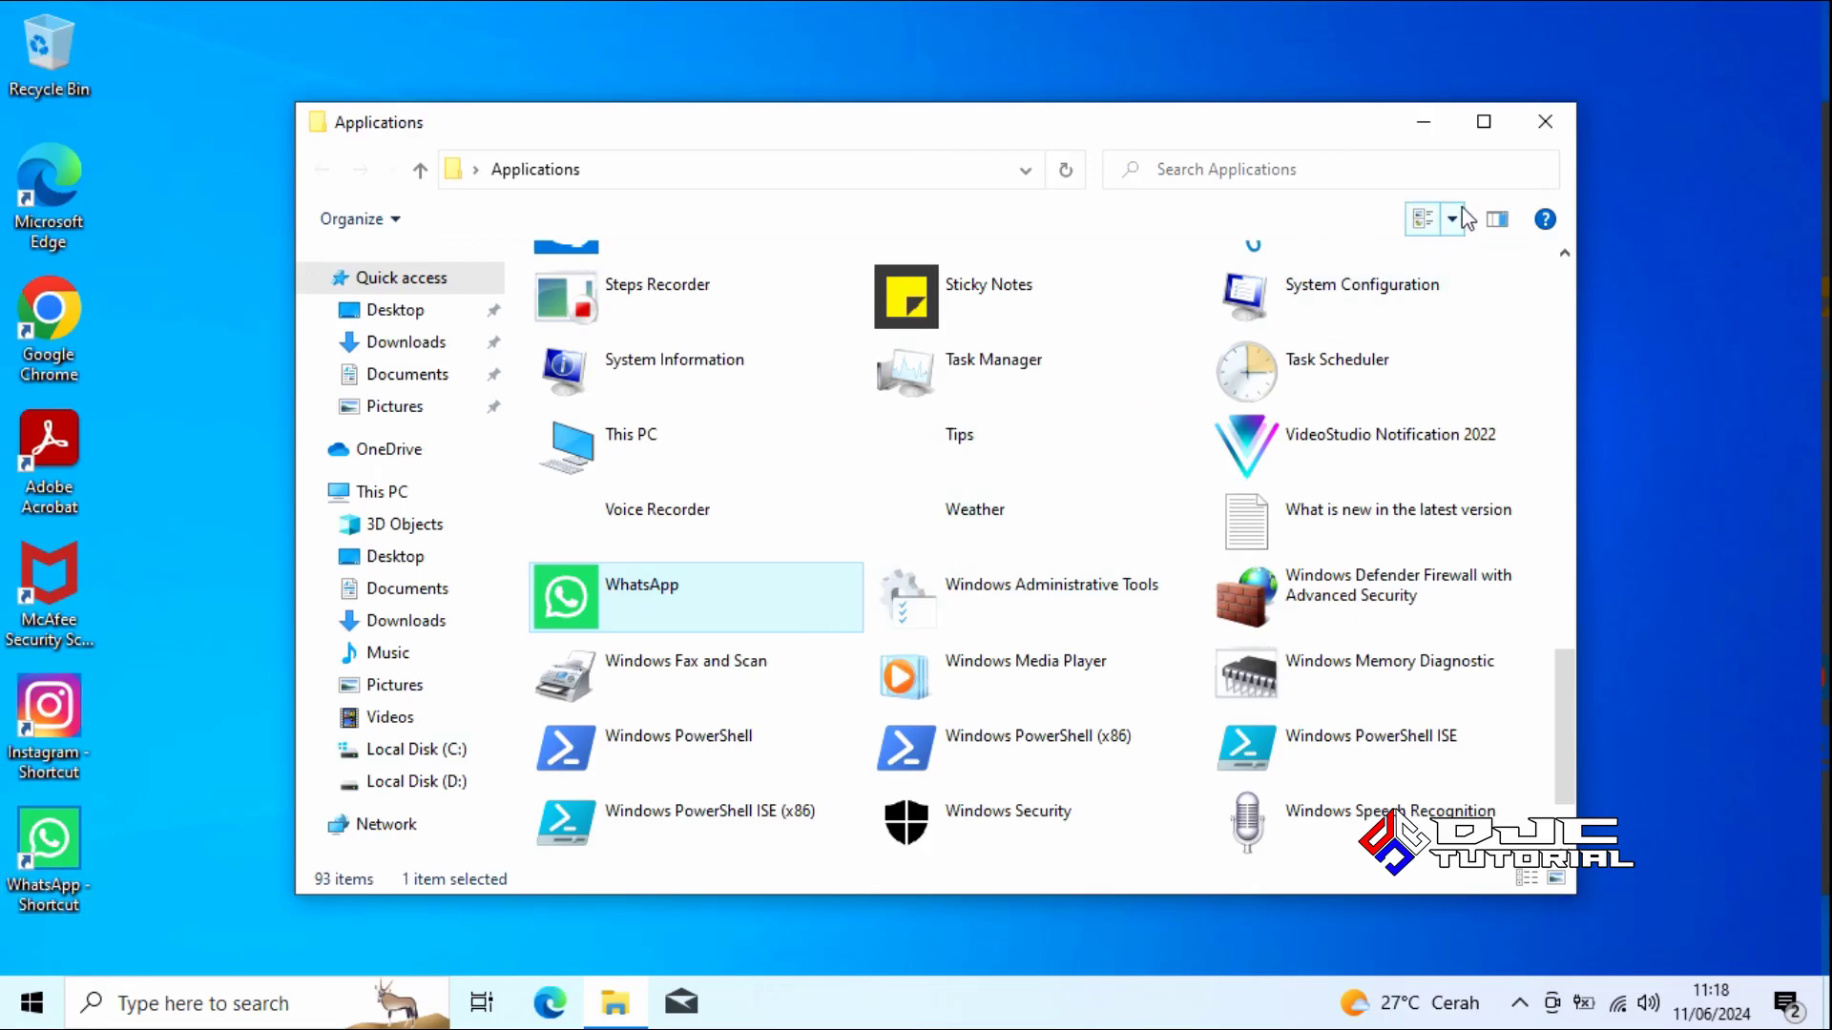
click(1541, 132)
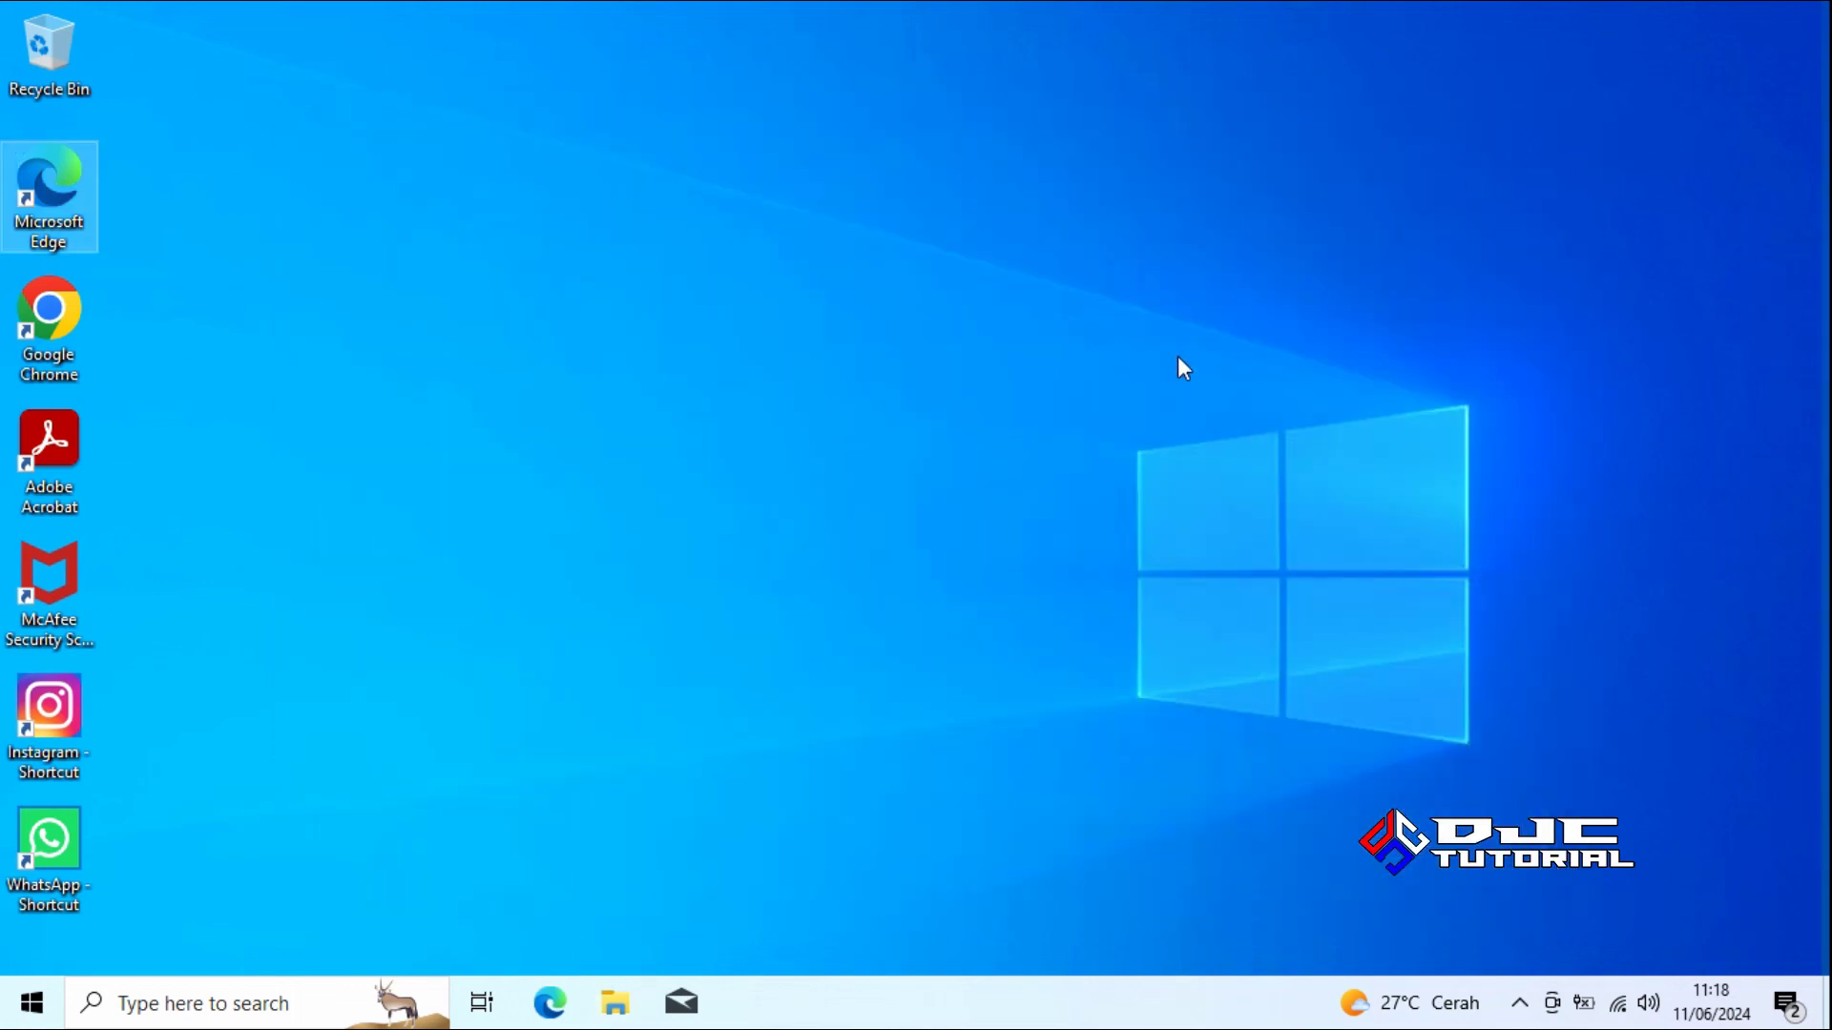